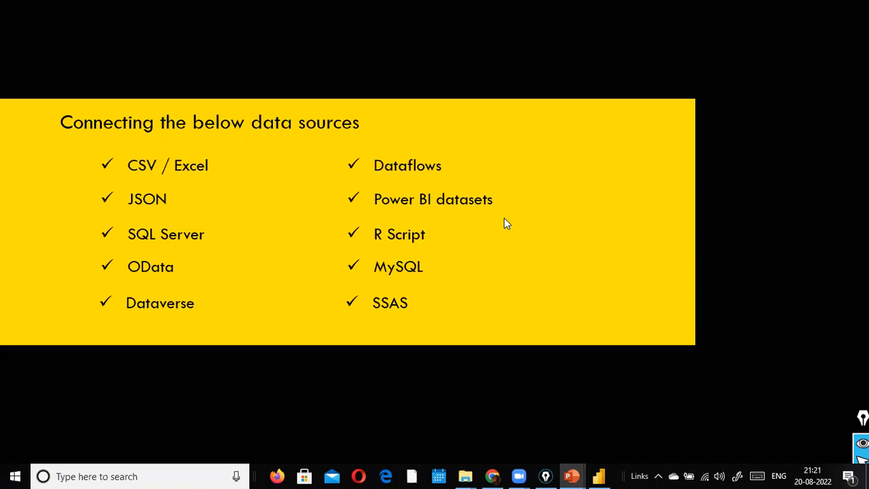
Return to the slide listing the data sources to connect and resume the slide show from it
key(Right)
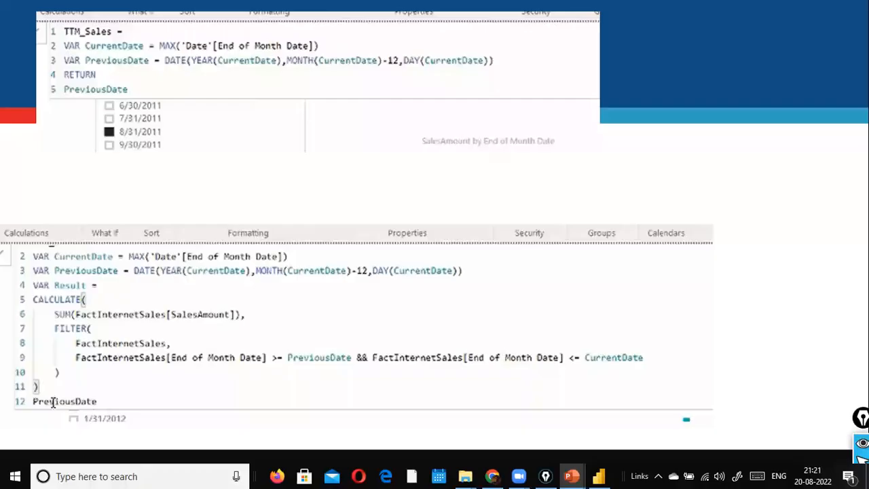
key(Right)
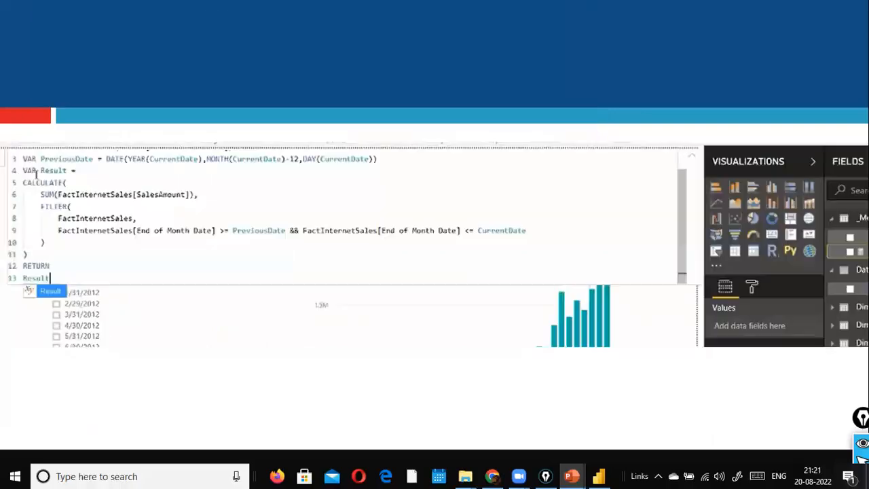
key(Escape)
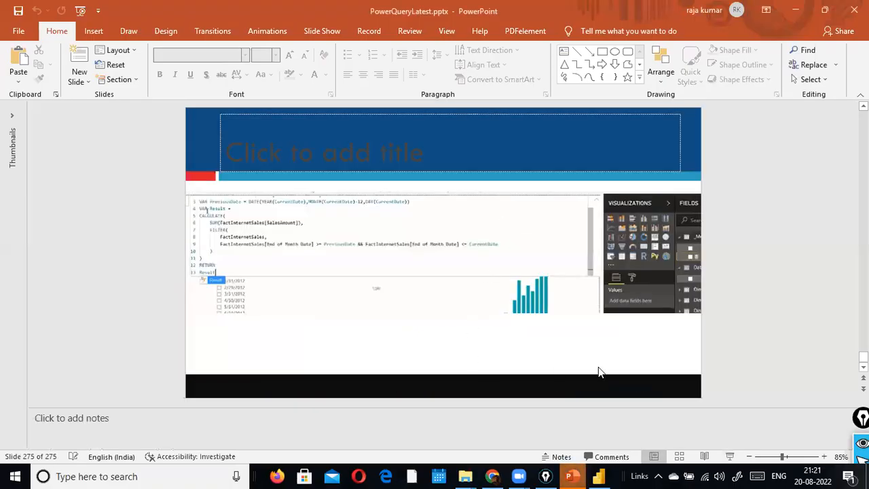
click(730, 456)
key(Escape)
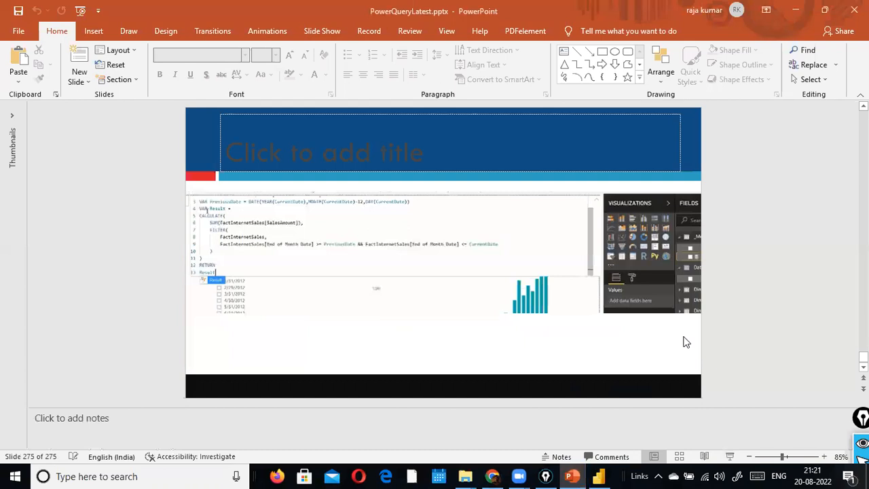
key(Page_Up)
key(Page_Up)
click(730, 457)
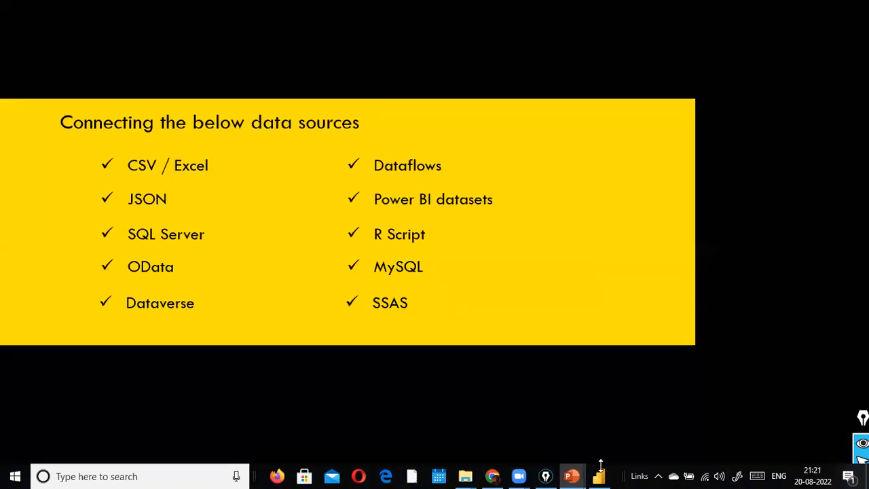
Page through the slides on pivoting, grouping, aggregation and currency conversion, ending at the slide that lists the data sources
scroll(493, 339, up, 2)
scroll(493, 343, up, 2)
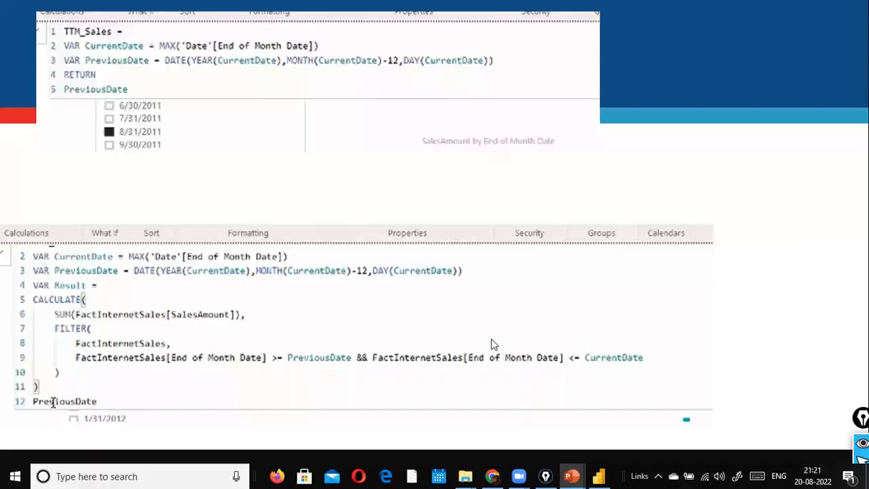
scroll(493, 345, down, 2)
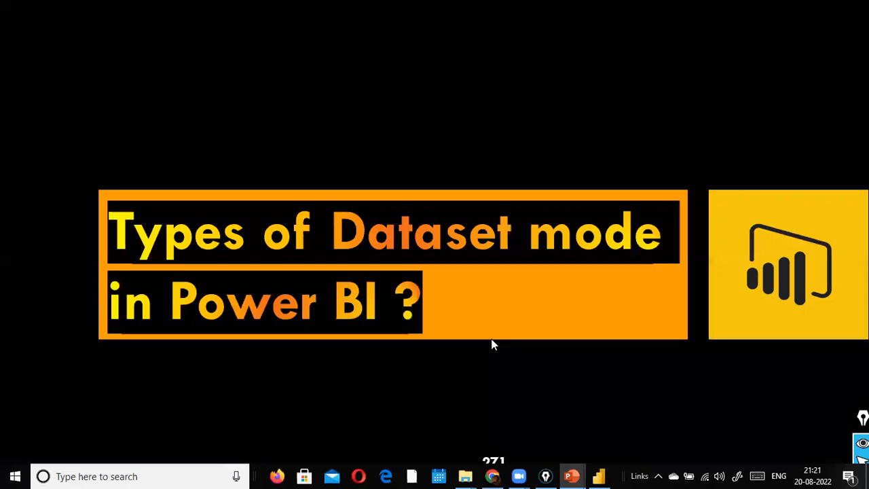
scroll(493, 345, down, 3)
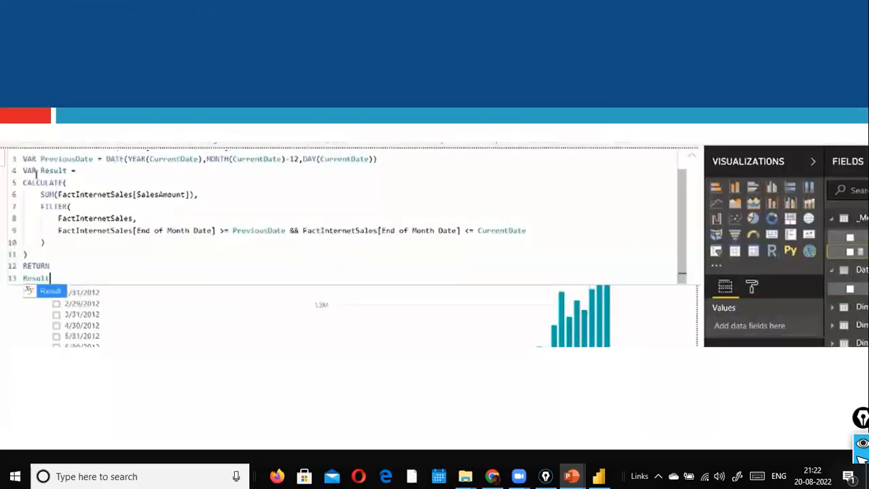
scroll(494, 345, up, 5)
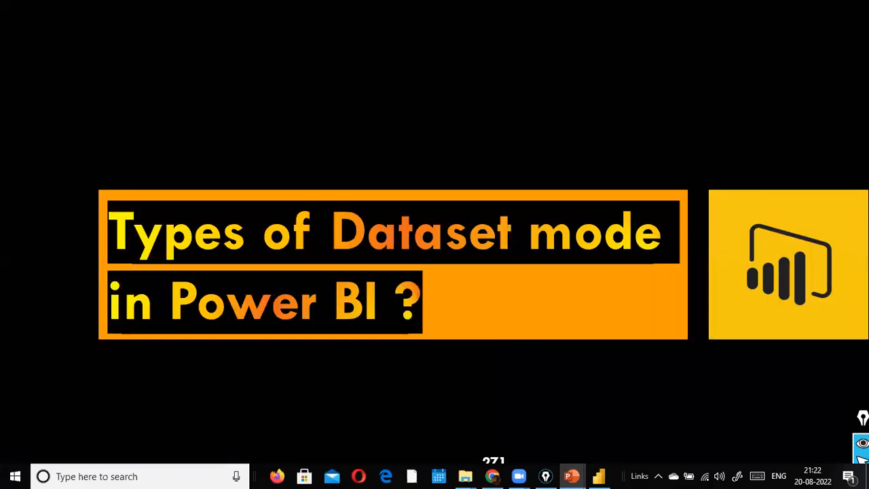
scroll(494, 345, up, 3)
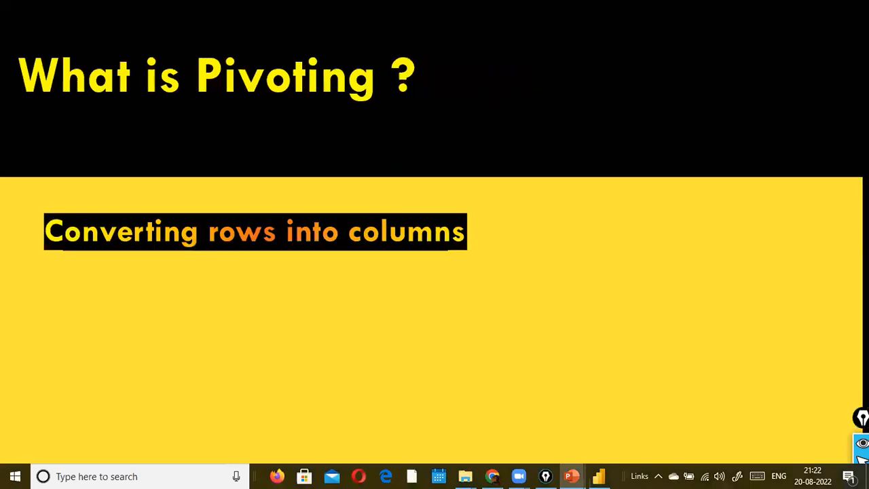
scroll(493, 345, up, 1)
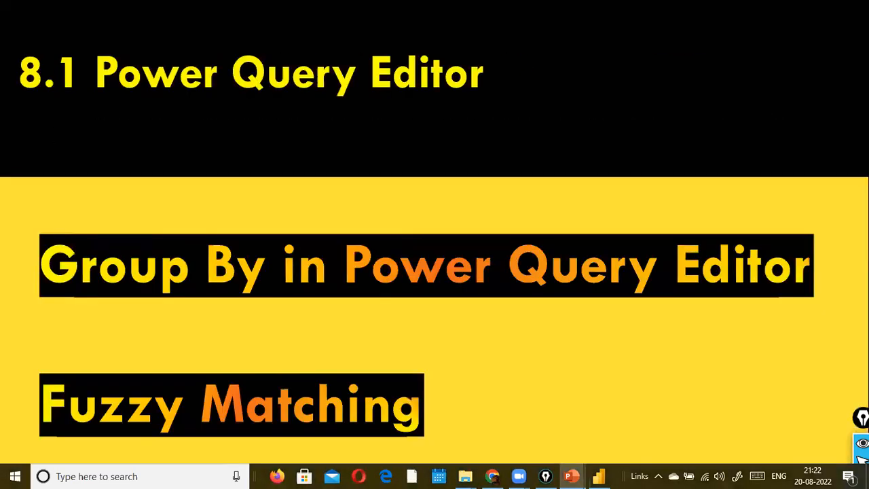
scroll(494, 345, down, 4)
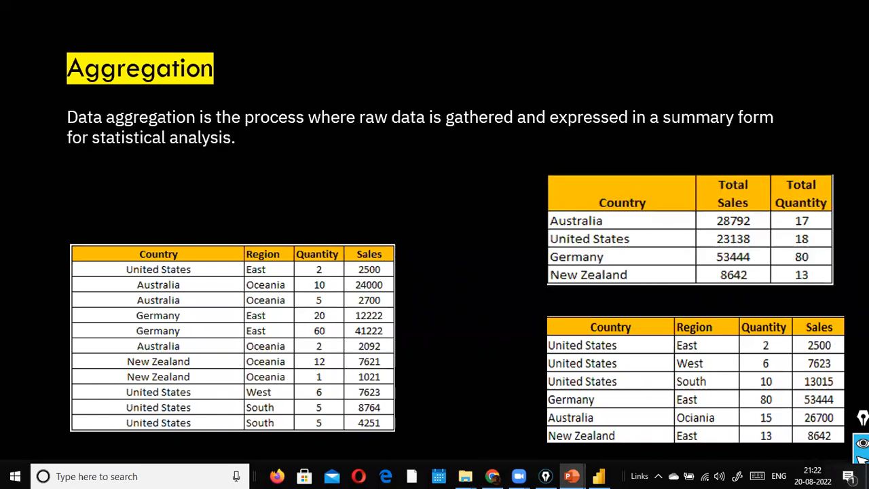
scroll(493, 345, down, 1)
scroll(494, 345, down, 1)
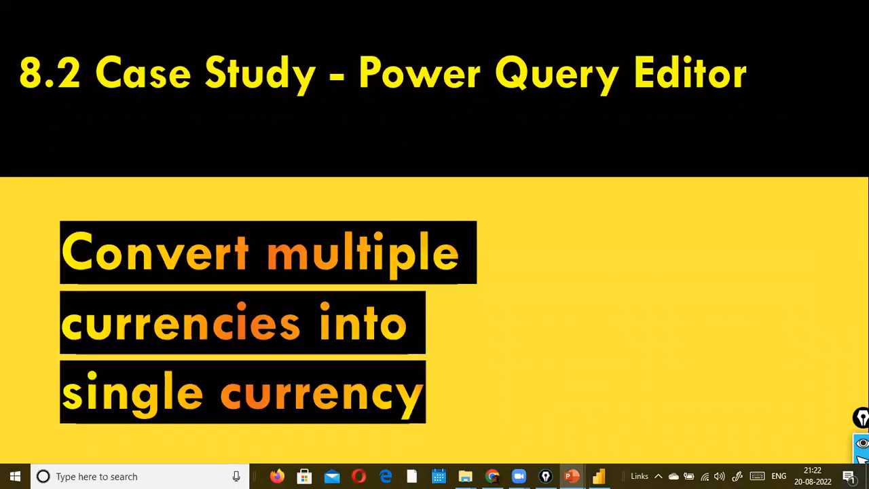
scroll(292, 81, down, 1)
scroll(296, 94, down, 1)
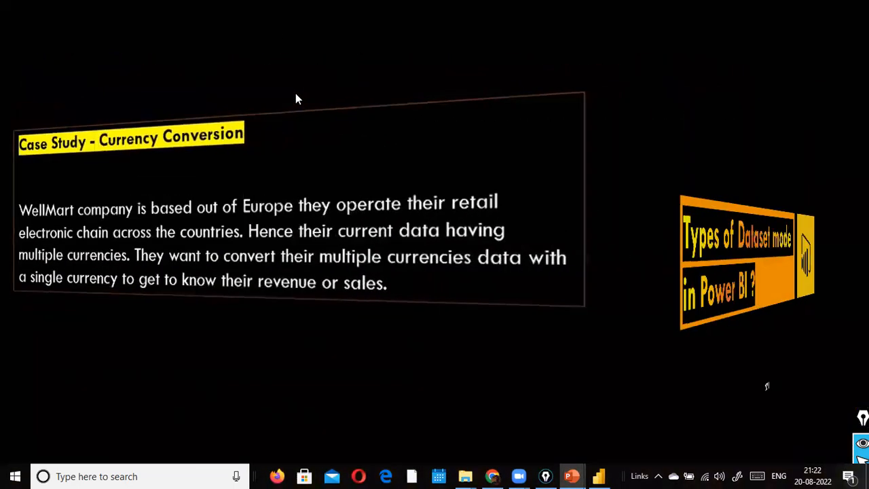
scroll(296, 94, down, 1)
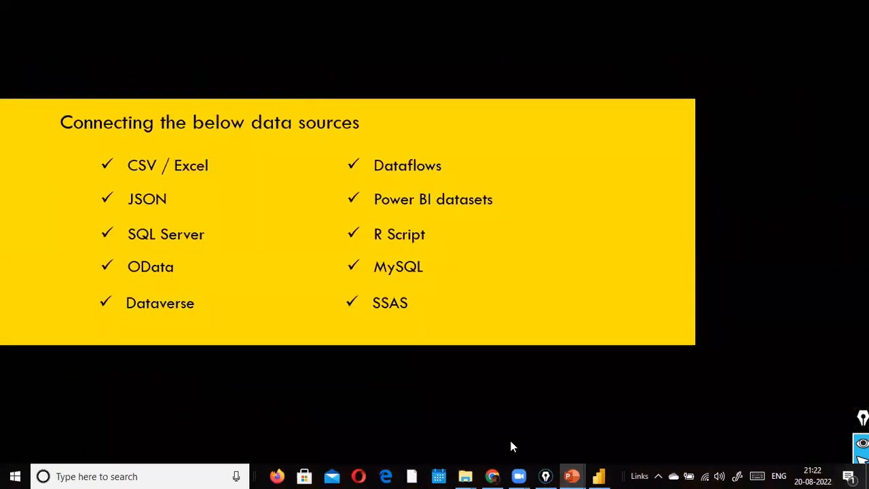
Switch to Power BI Desktop, dismiss its start screen and show the common data sources beside the slide
click(599, 476)
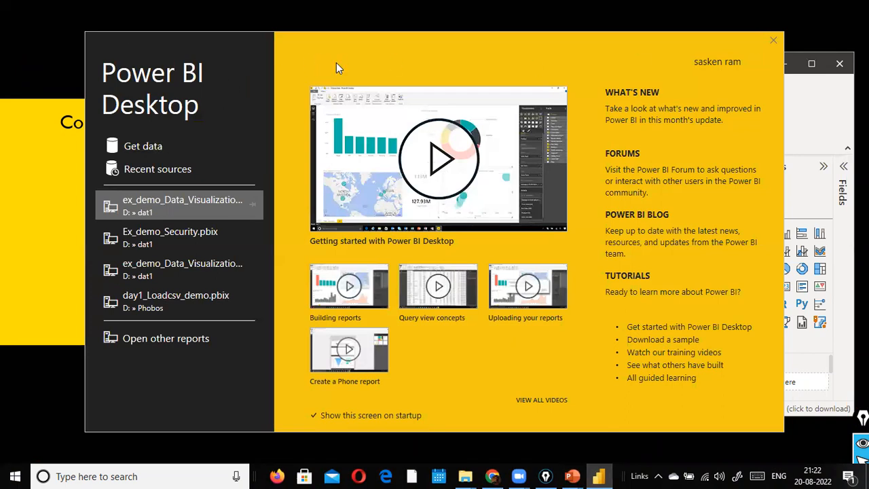
click(789, 44)
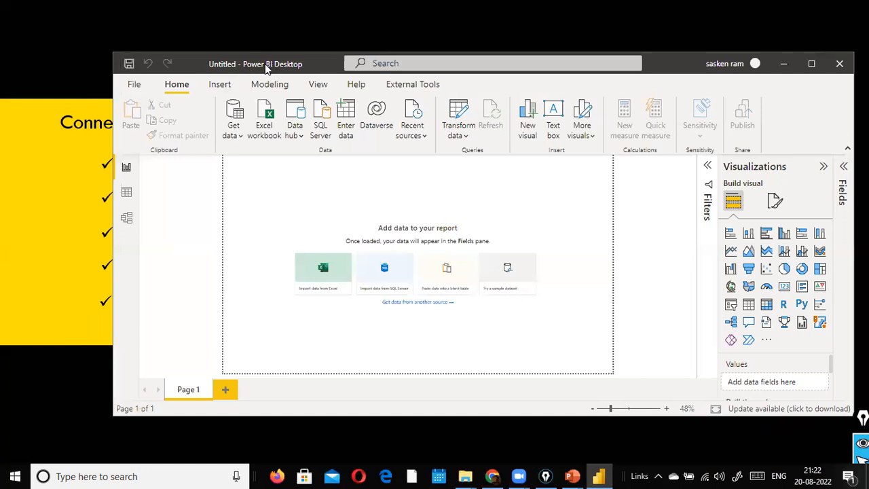
drag(267, 68, 489, 82)
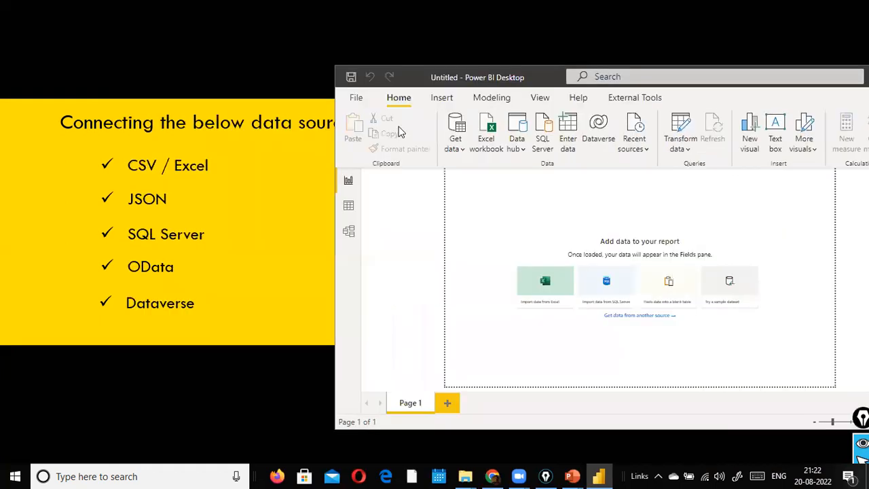
click(462, 150)
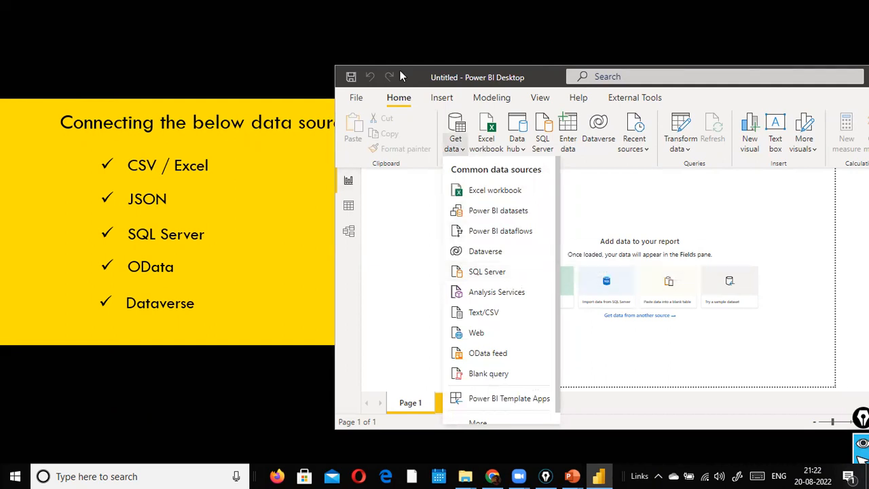
drag(406, 71, 395, 83)
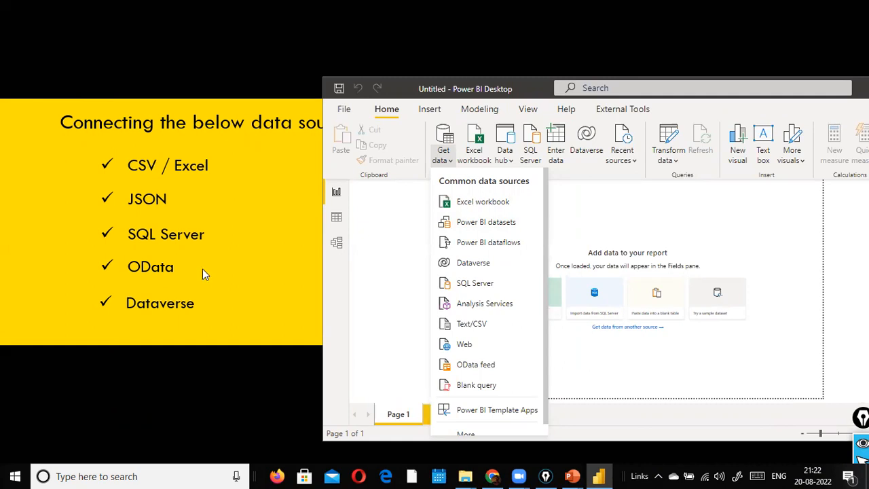
Launch Microsoft SQL Server Management Studio 18 and connect to the DESKTOP-8KBBDN3\SQLEXPRESS database engine with Windows Authentication
click(182, 476)
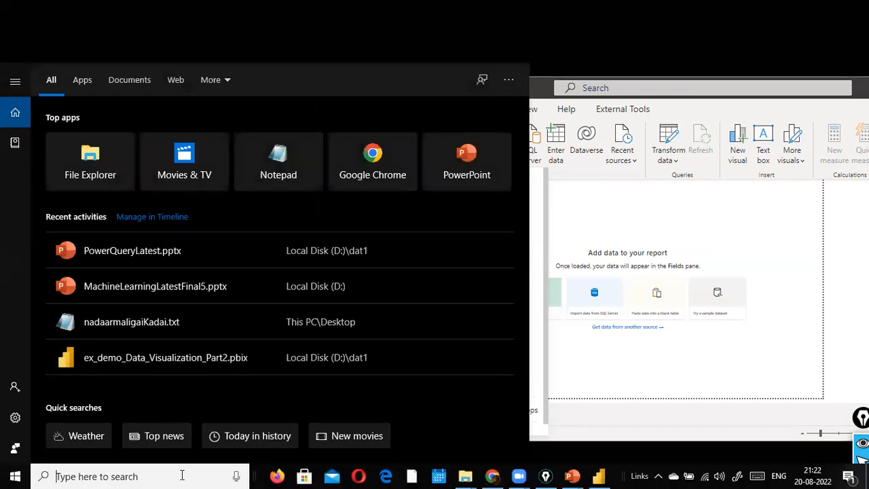
text(ssms)
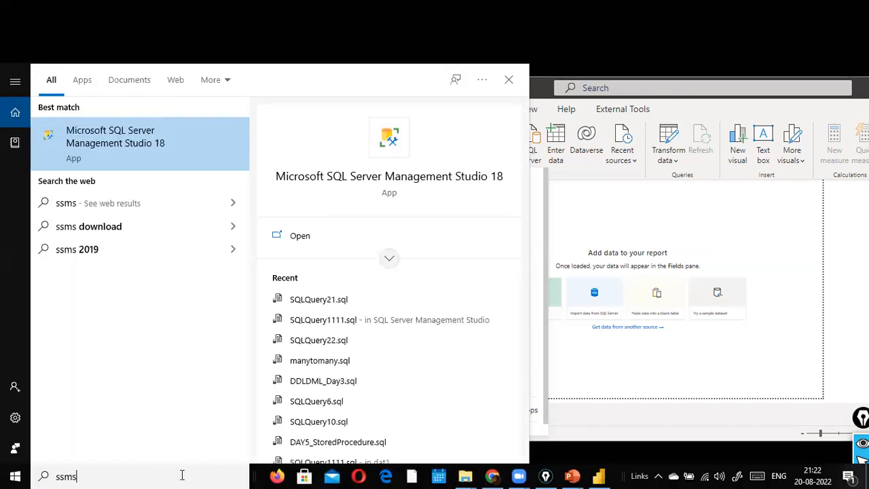
key(Return)
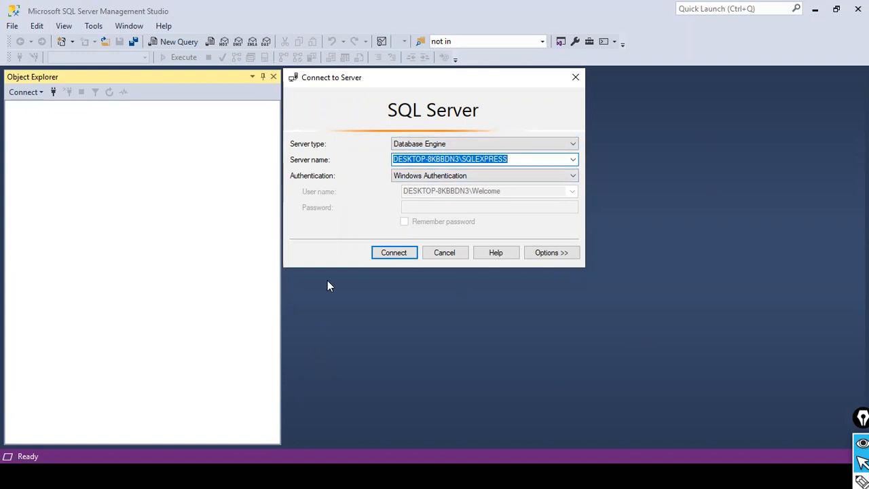
click(385, 253)
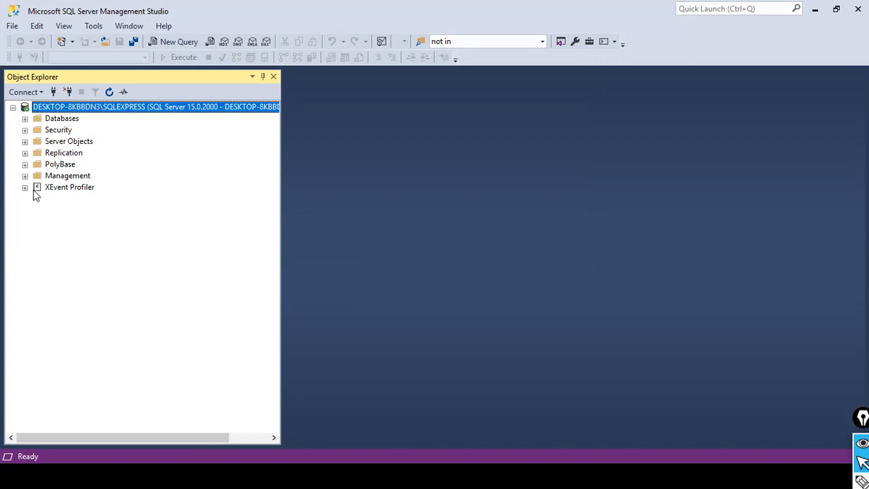
List the server's databases and inspect the folders inside the SupplyChainMgmt database
click(25, 119)
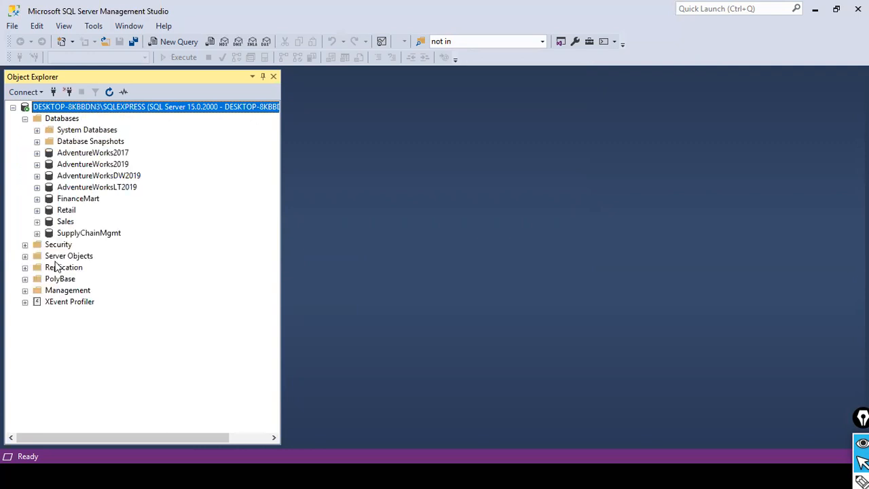
click(38, 233)
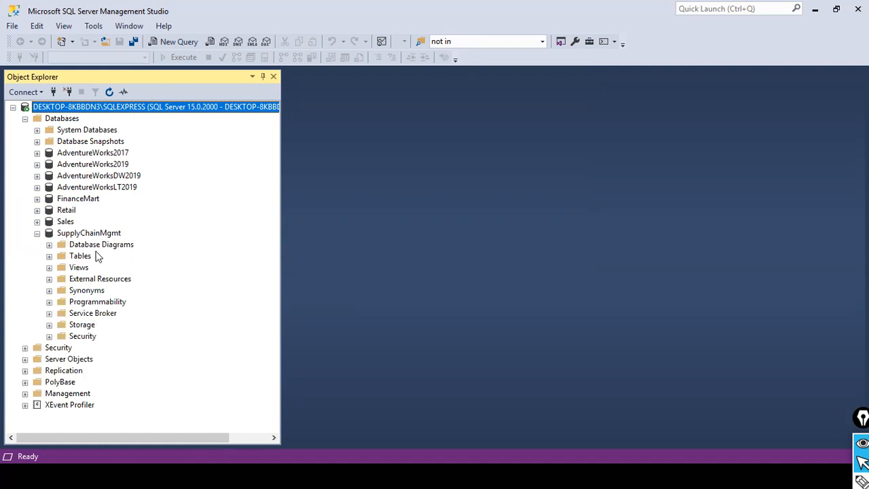
click(84, 258)
click(106, 235)
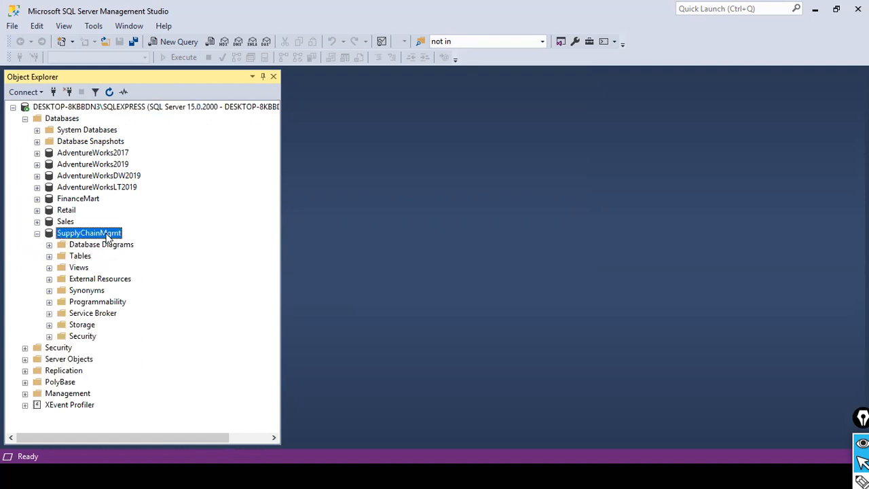
click(37, 233)
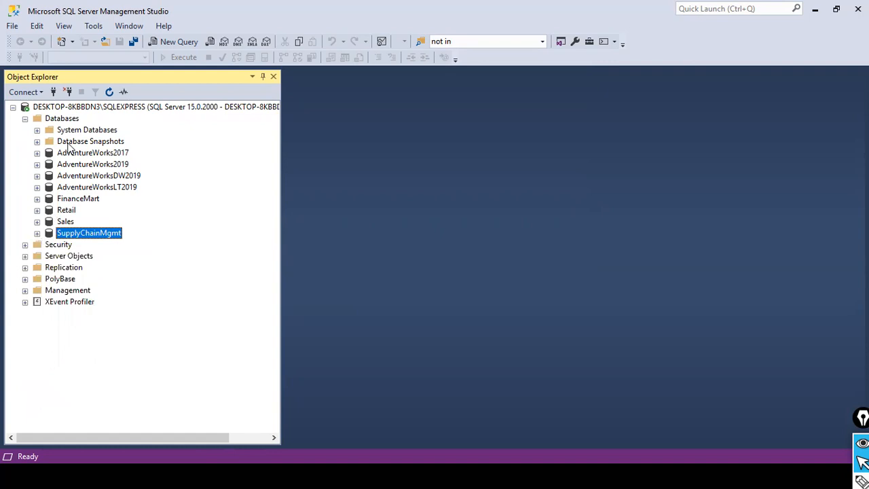
right_click(68, 119)
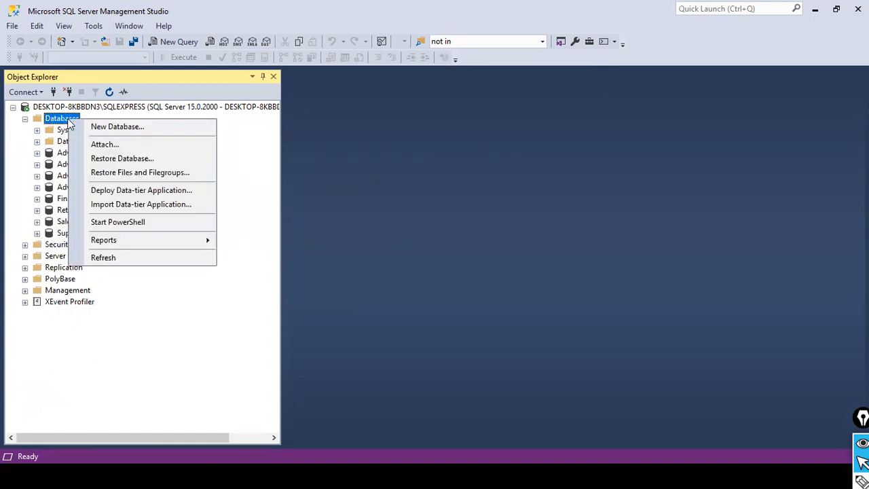
click(71, 367)
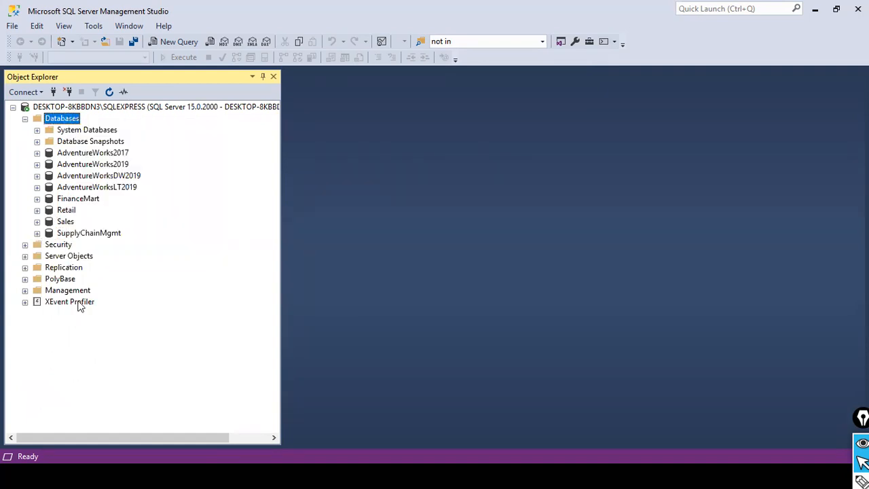
right_click(67, 120)
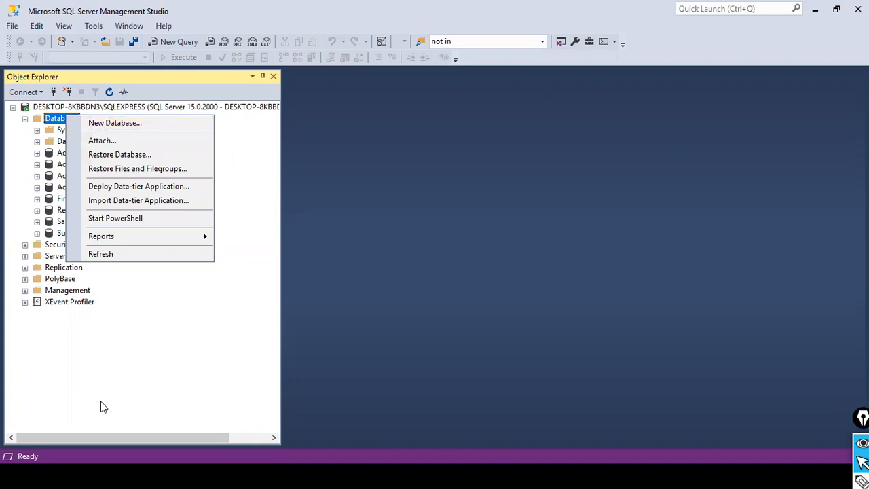
click(107, 390)
Start a new database on the server and name it HR
right_click(76, 120)
click(82, 126)
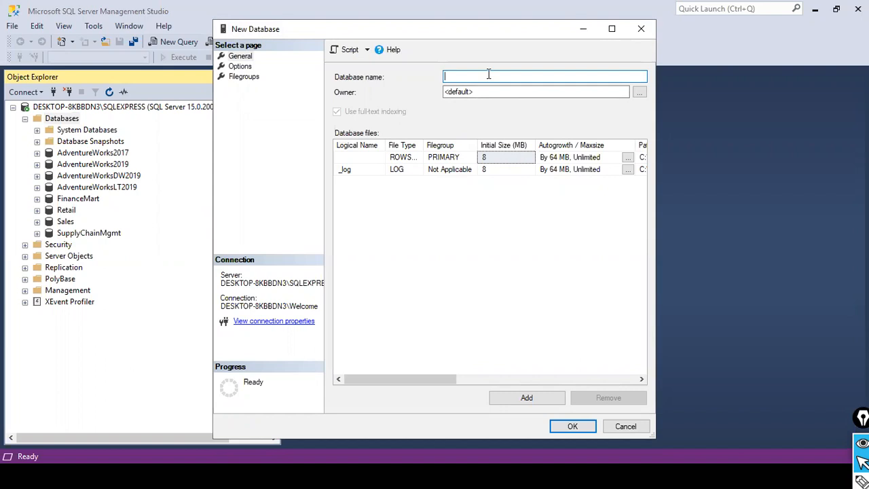
text(Cars)
key(BackSpace)
key(BackSpace)
key(BackSpace)
key(BackSpace)
text(HR)
drag(473, 77, 439, 77)
Add an extra data file row without a logical name and try to create the HR database
click(544, 403)
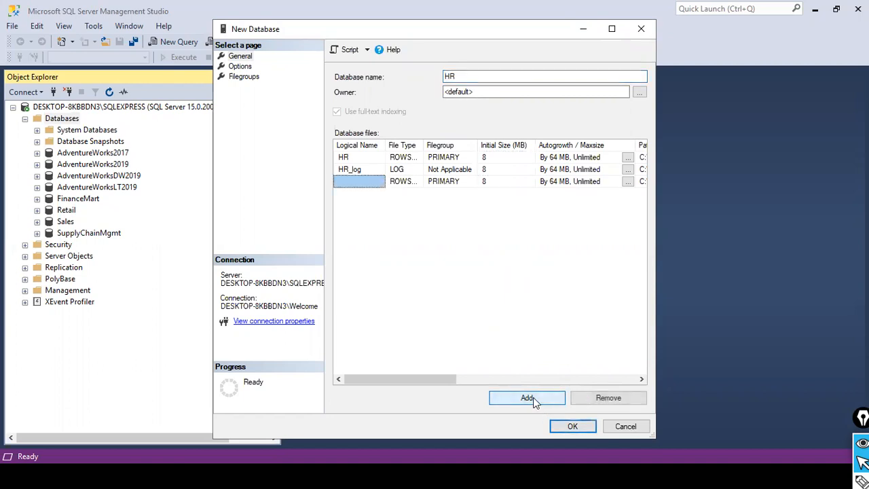
click(572, 426)
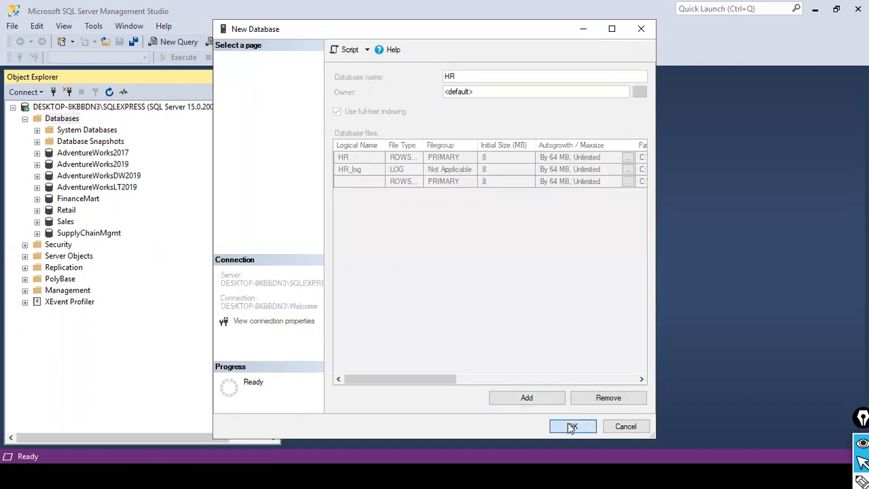
click(599, 255)
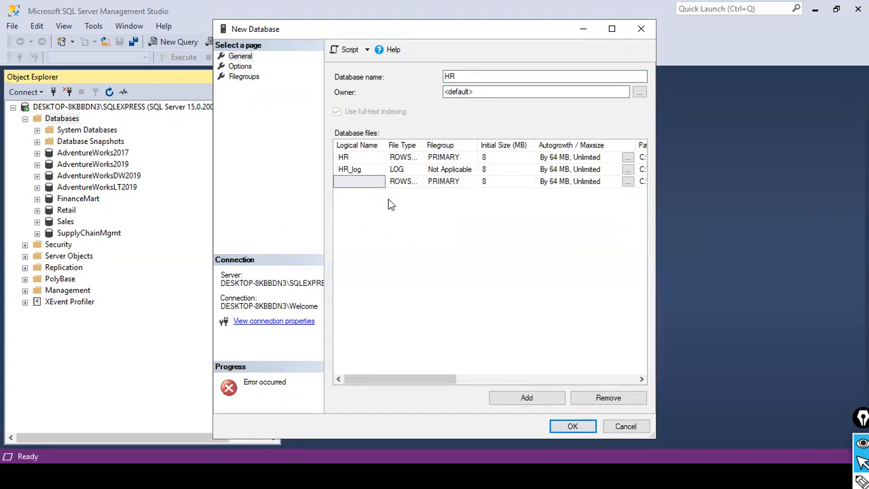
Remove the unnamed extra data file row, create the HR database and list its folders
click(608, 400)
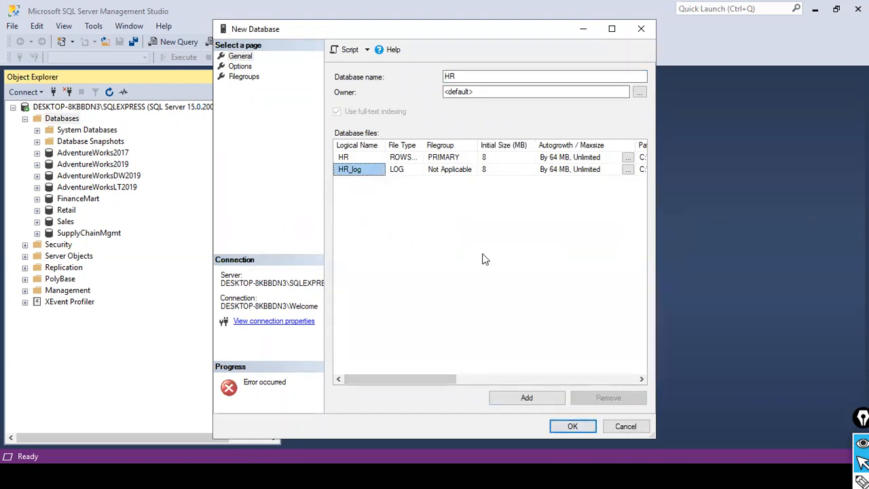
click(571, 427)
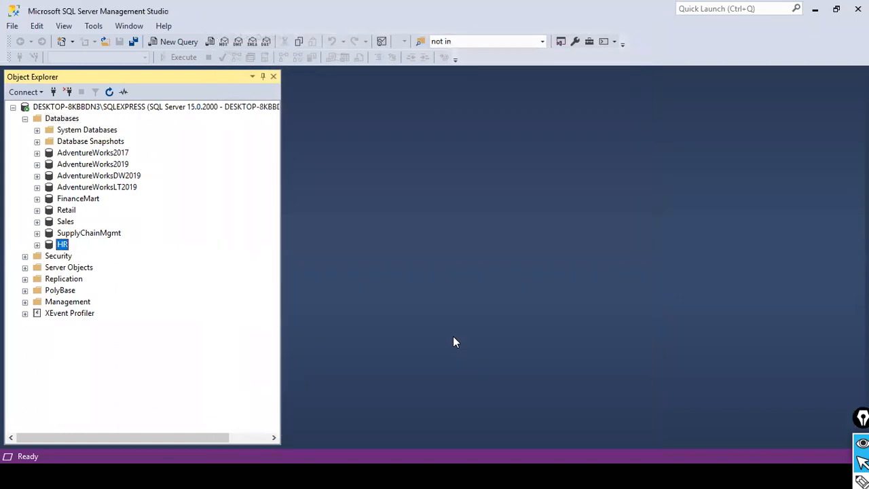
click(37, 245)
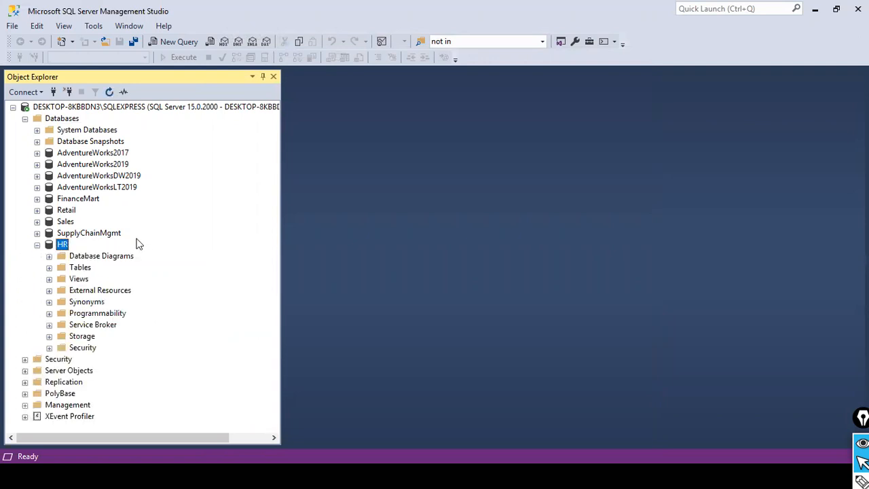
Create another database named CrossSelling on the server, then collapse HR and list the CrossSelling folders
right_click(60, 122)
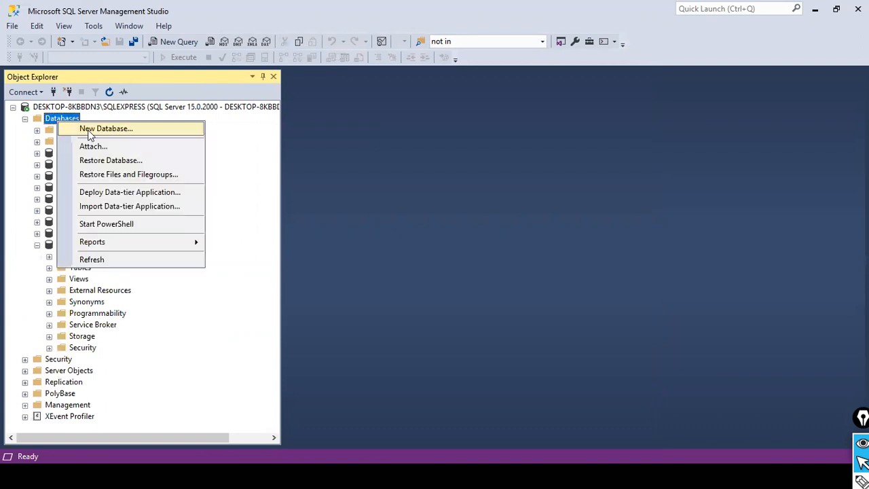
click(88, 129)
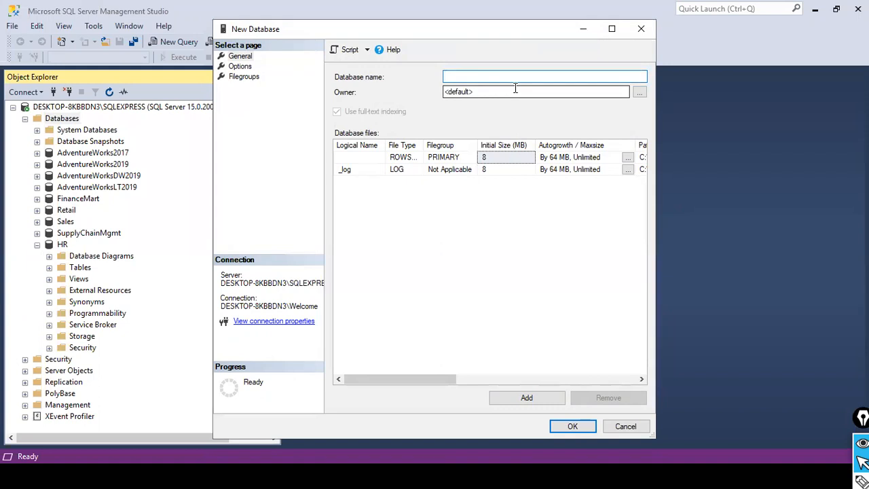
text(Sales)
key(ctrl+a)
text(CrossSelling)
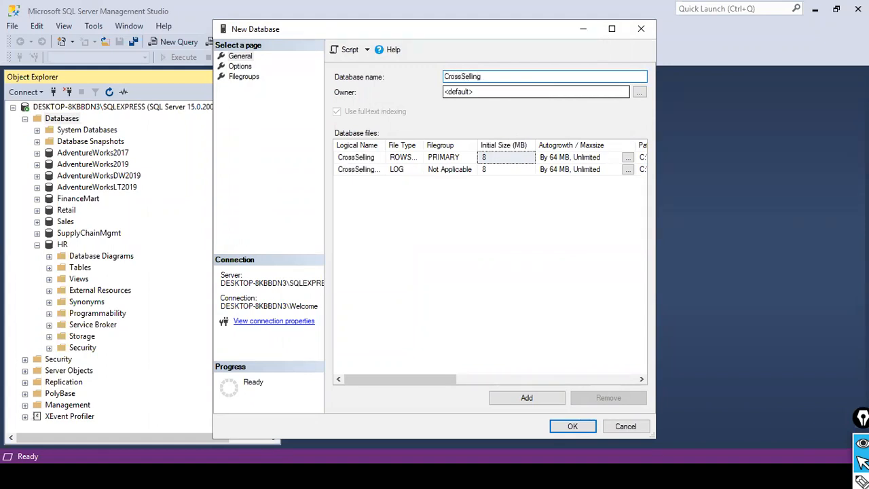
click(579, 430)
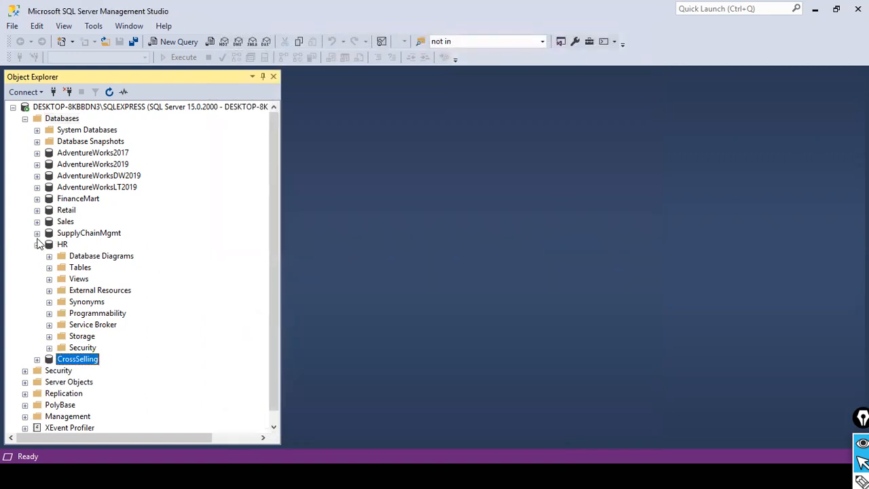
click(37, 243)
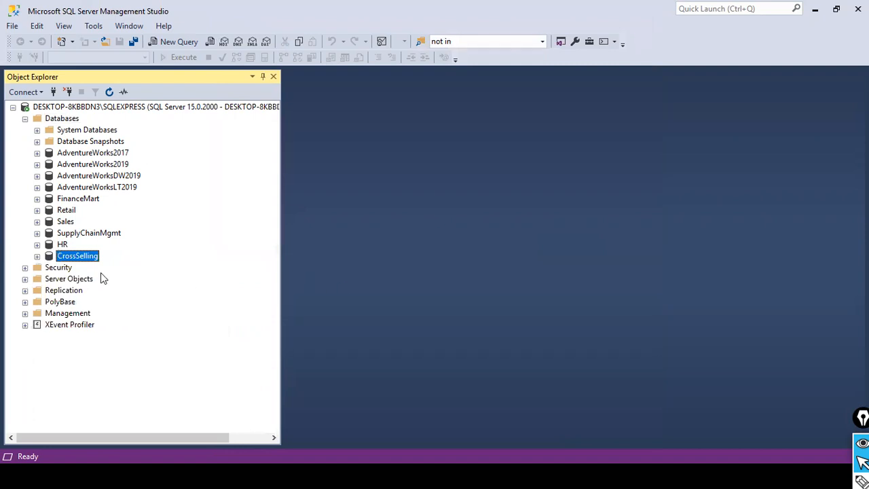
click(37, 256)
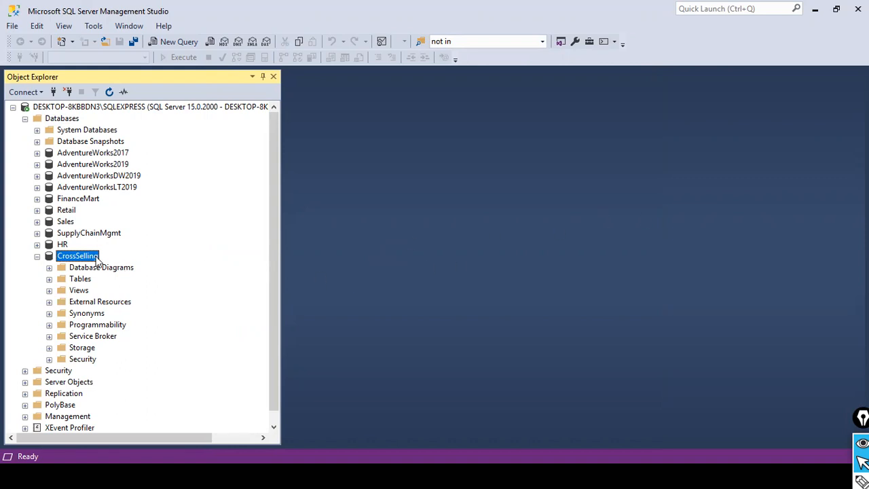
right_click(94, 256)
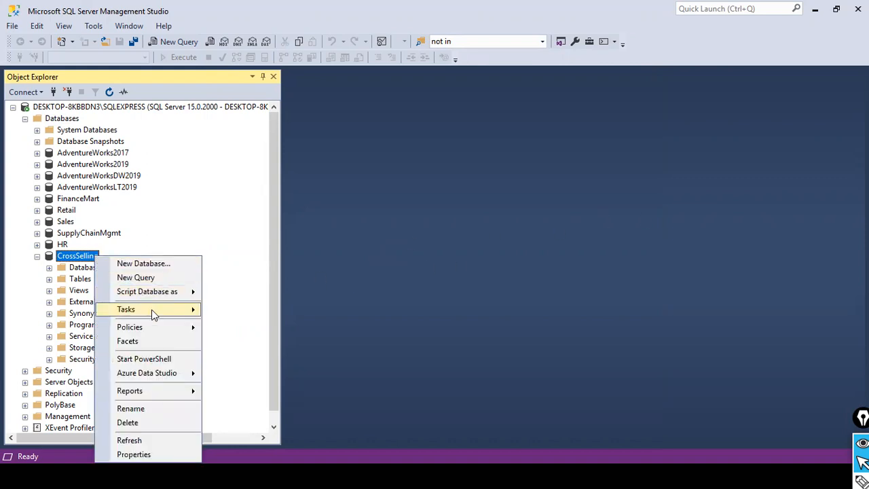
mouse_move(154, 310)
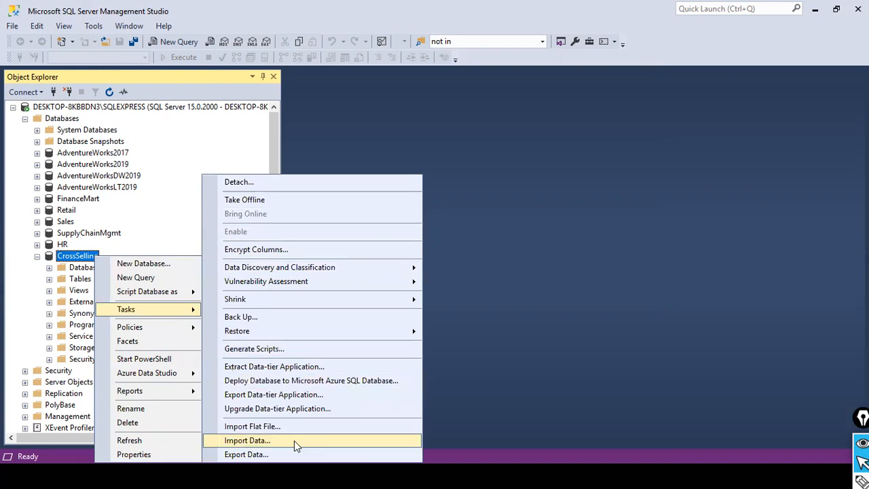
click(363, 439)
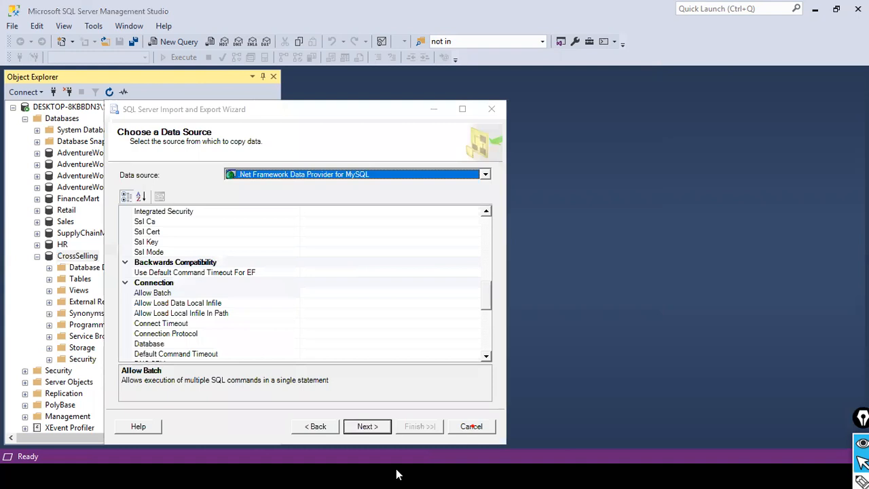
click(457, 428)
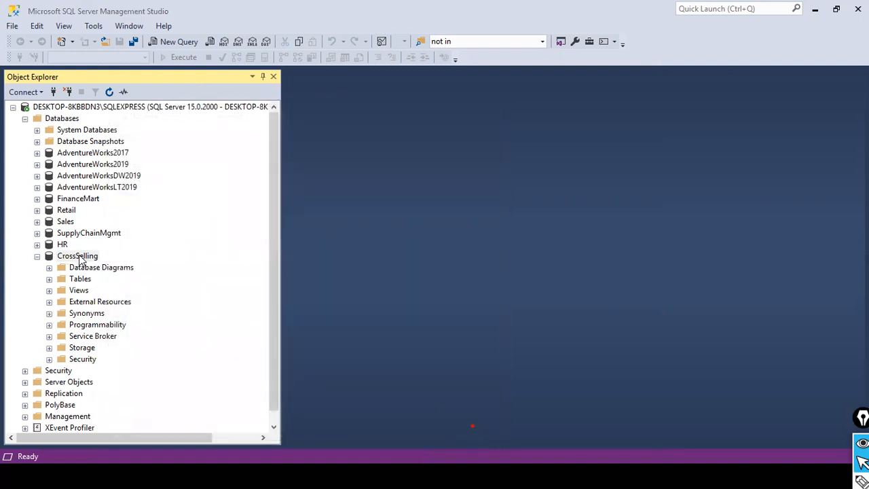
right_click(85, 261)
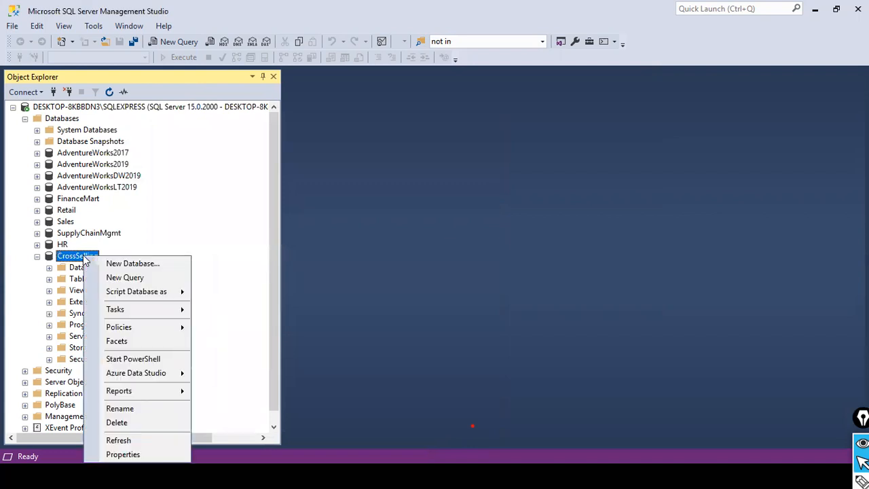
mouse_move(115, 310)
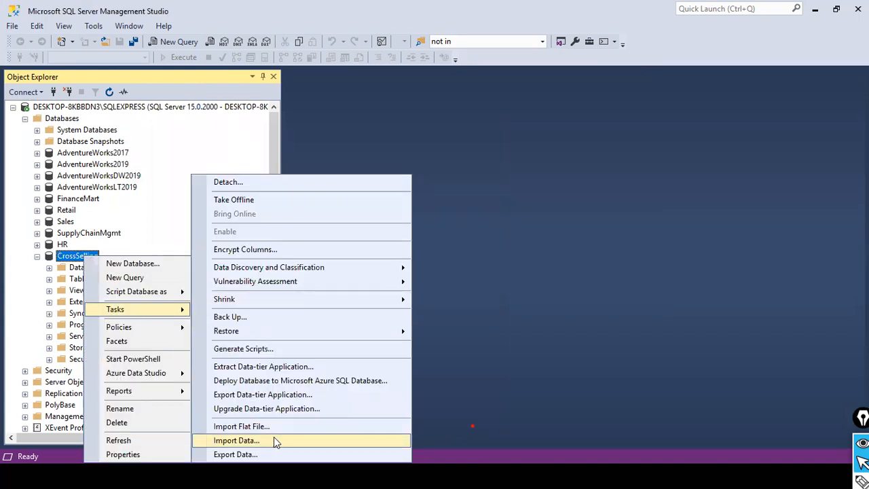
click(204, 441)
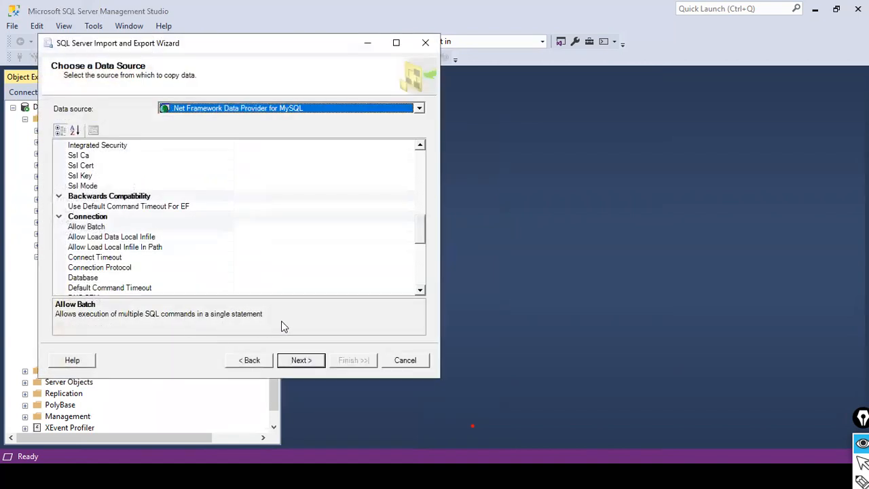
click(396, 354)
click(392, 362)
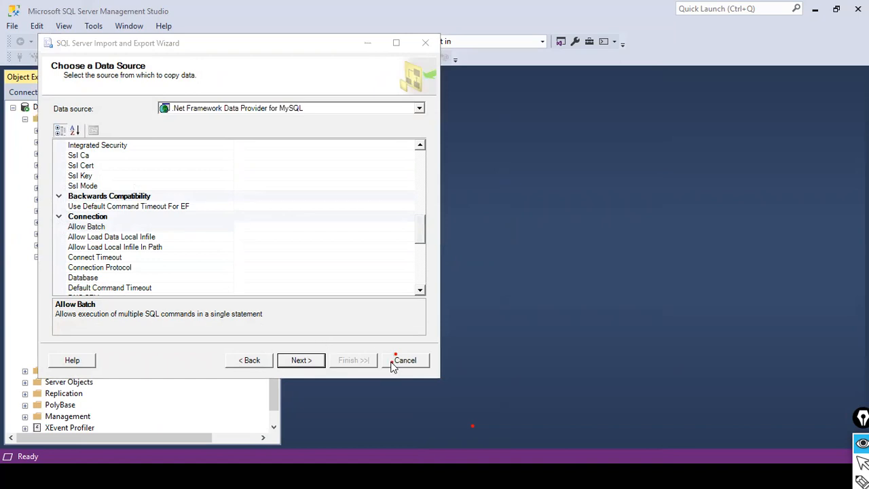
click(406, 362)
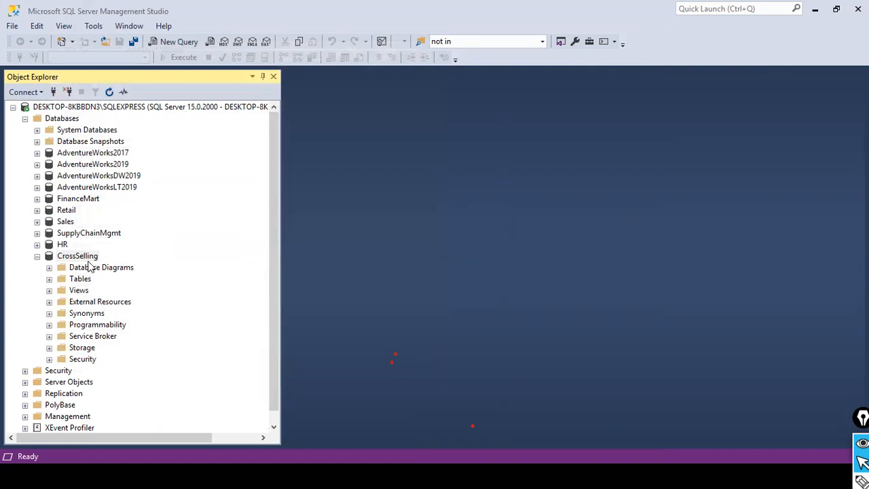
Start a data import into the CrossSelling database with Microsoft Excel as the source and review the available Excel versions
right_click(88, 259)
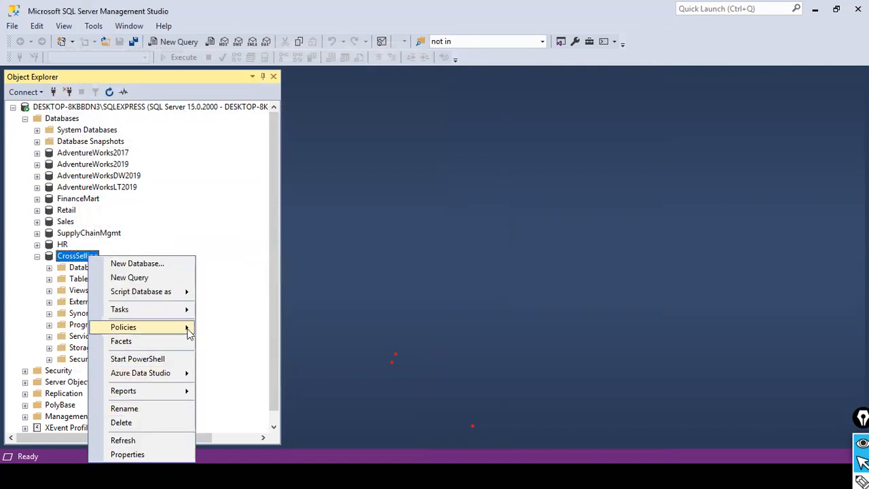
mouse_move(185, 309)
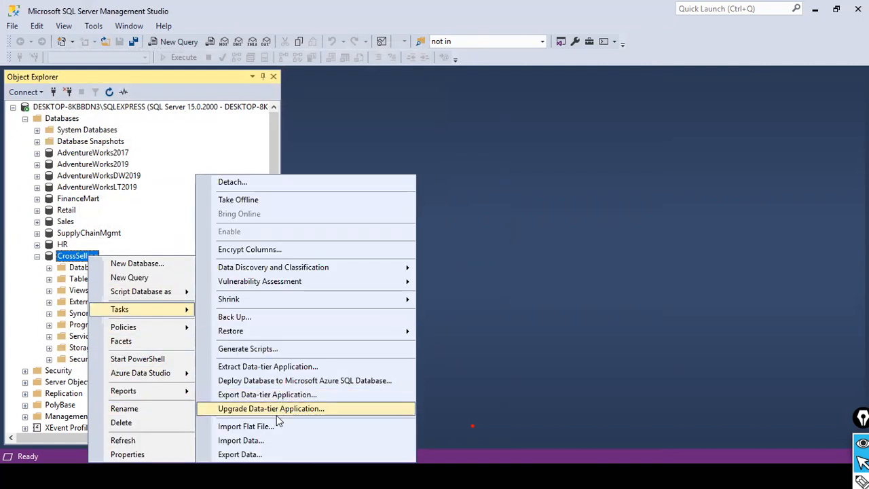
click(276, 440)
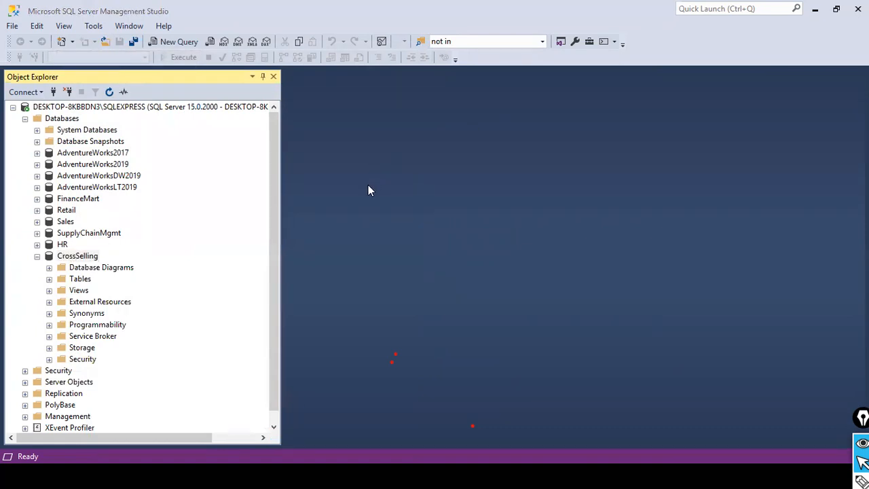
click(452, 141)
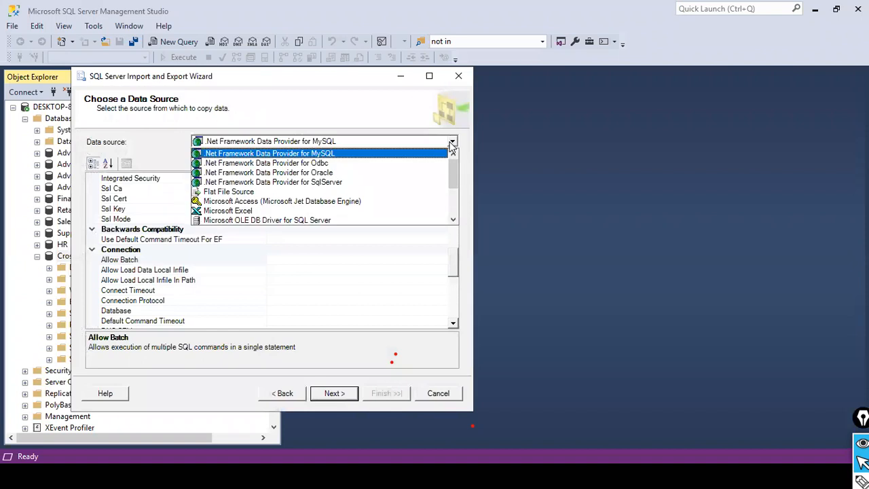
click(304, 211)
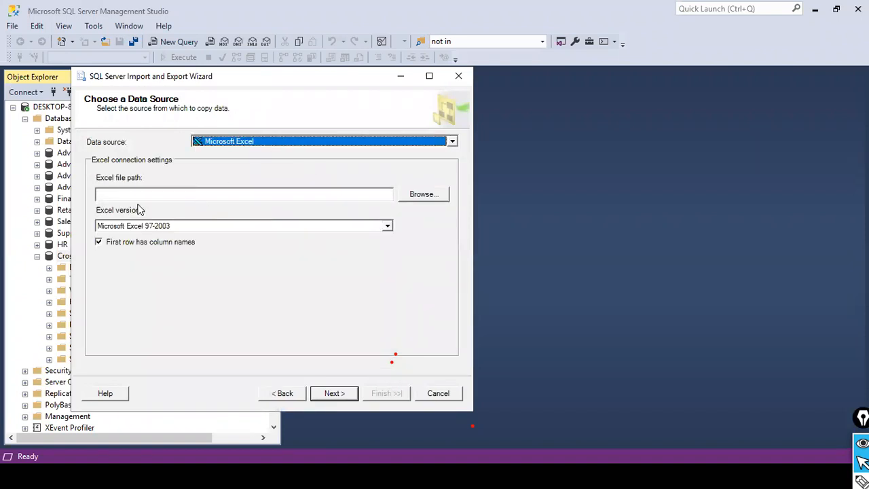
click(388, 227)
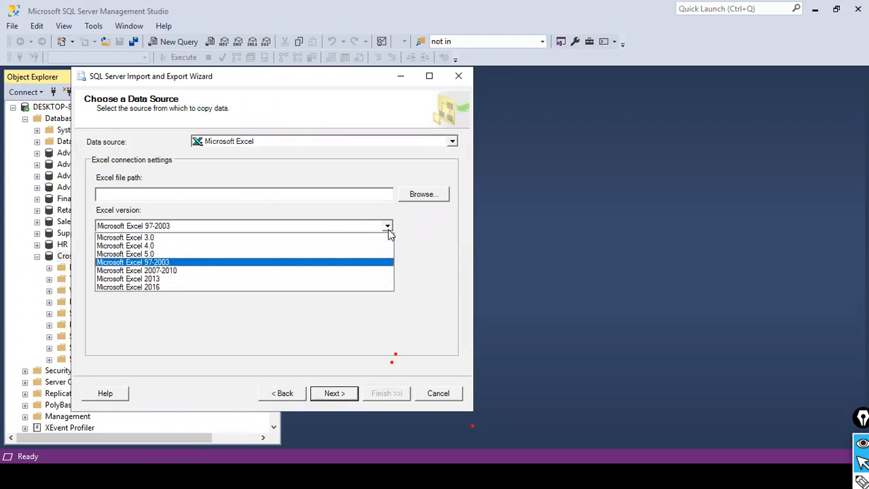
click(389, 229)
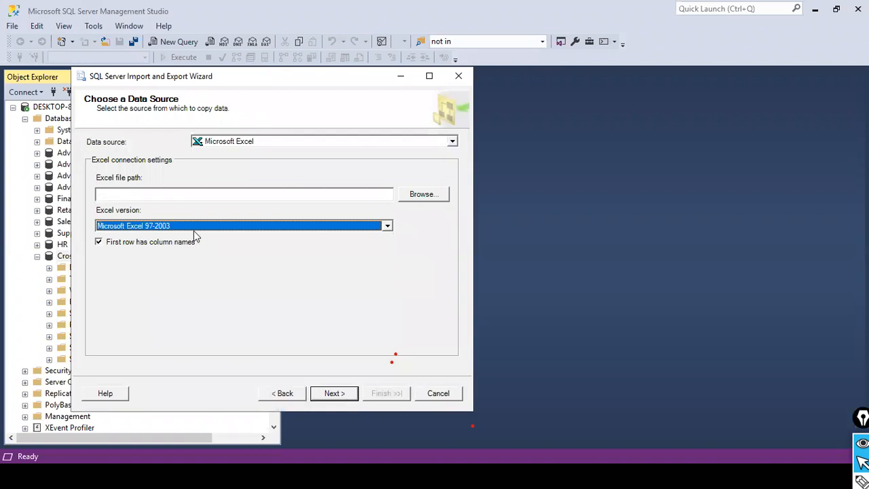
click(243, 198)
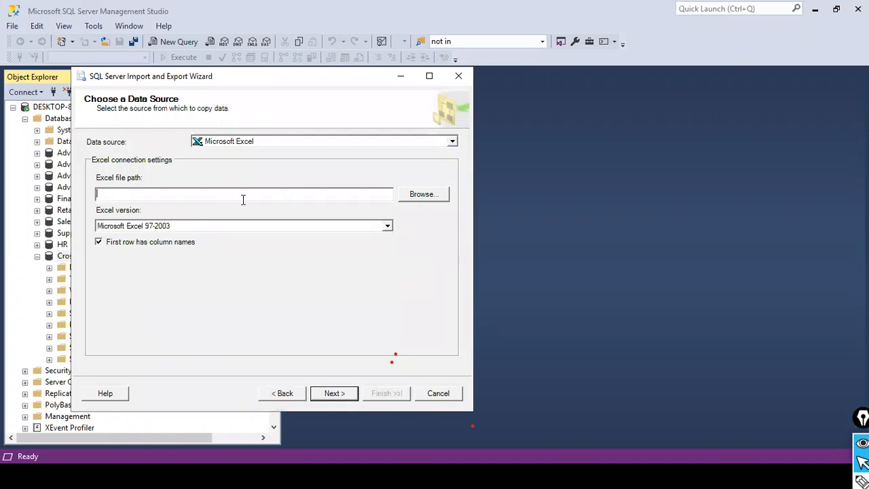
Switch to File Explorer and open the dat1 folder on Local Disk (D:)
mouse_move(425, 479)
key(super)
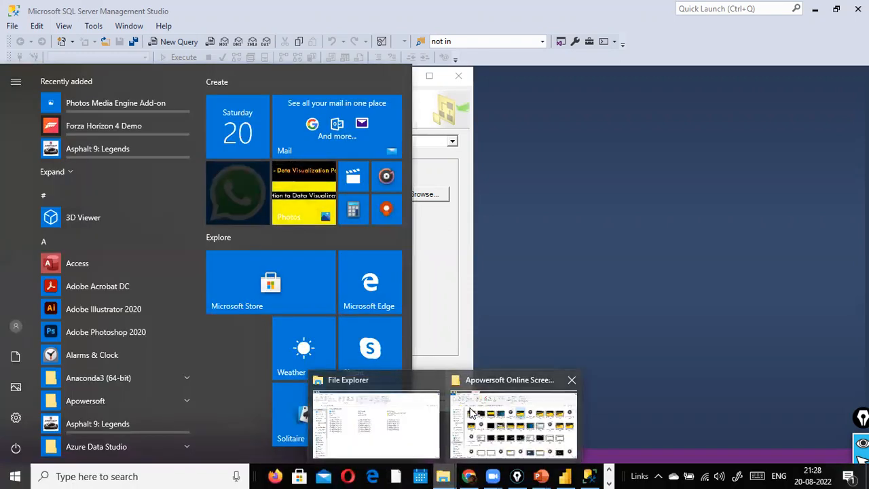
click(473, 413)
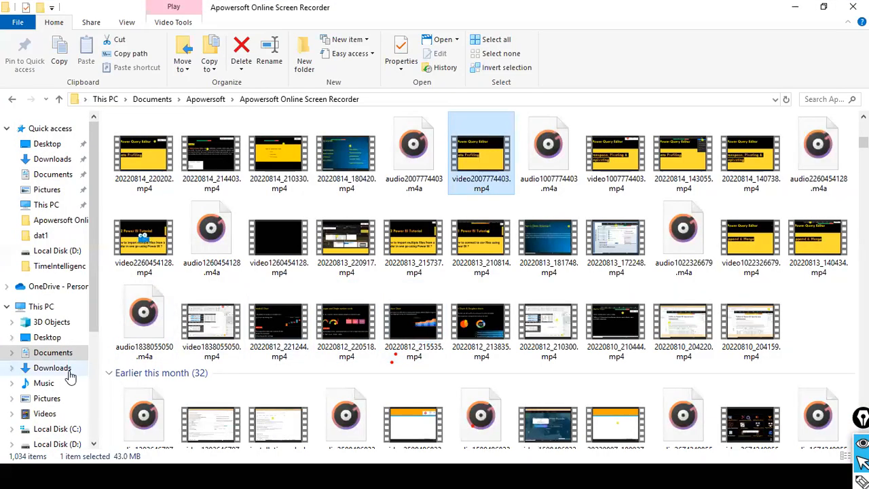
click(60, 443)
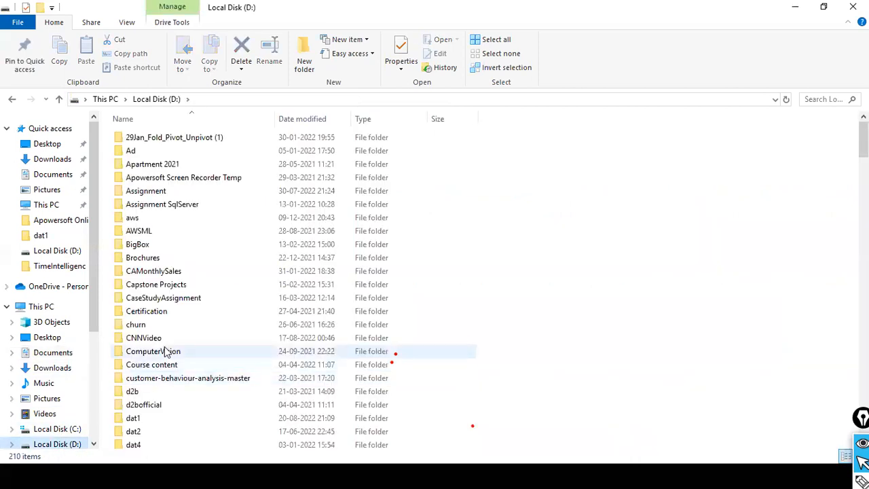
click(167, 351)
text(da)
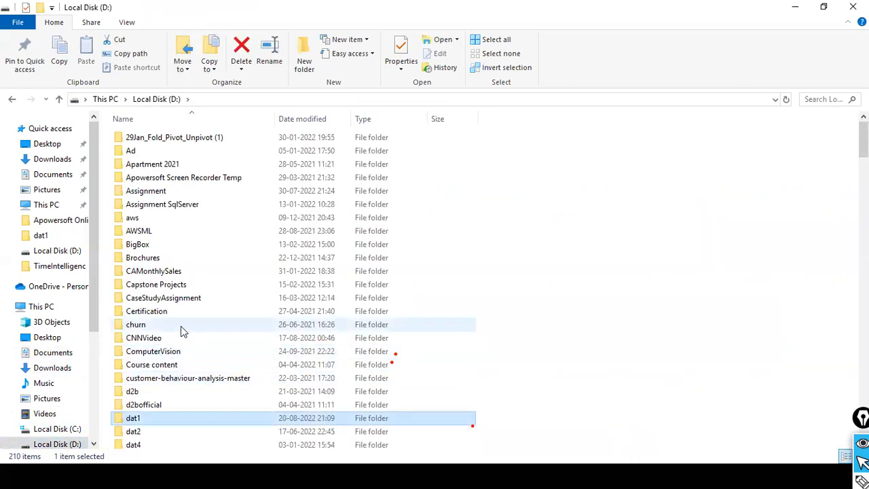
key(Return)
Find and select the NcSales.xls workbook among the files in the dat1 folder
click(181, 326)
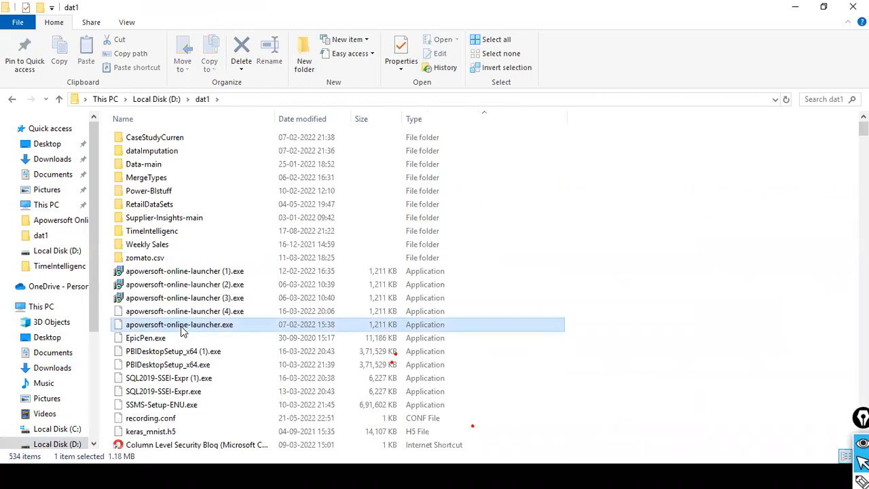
key(a)
key(a)
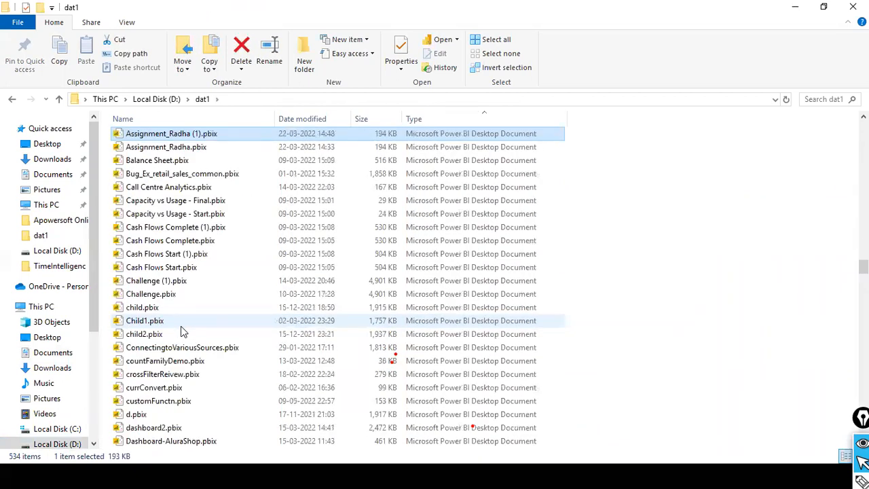
key(s)
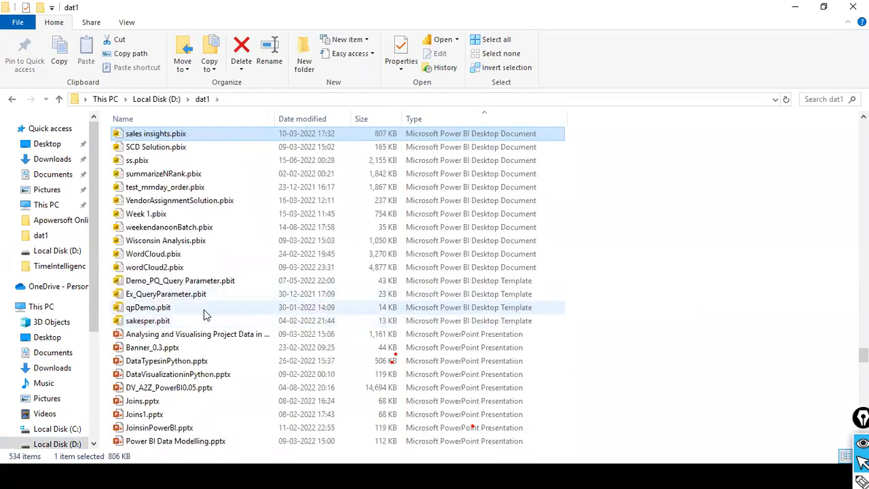
key(s)
key(s)
key(f)
key(f)
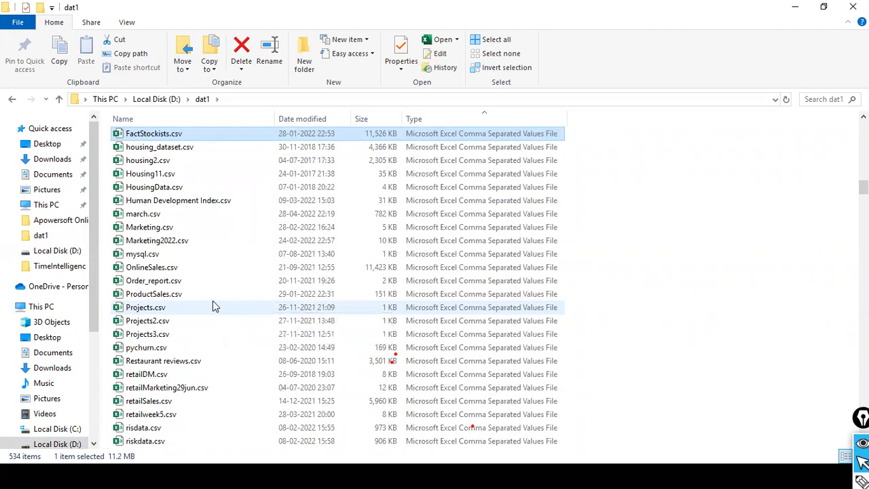
scroll(213, 307, up, 15)
click(324, 218)
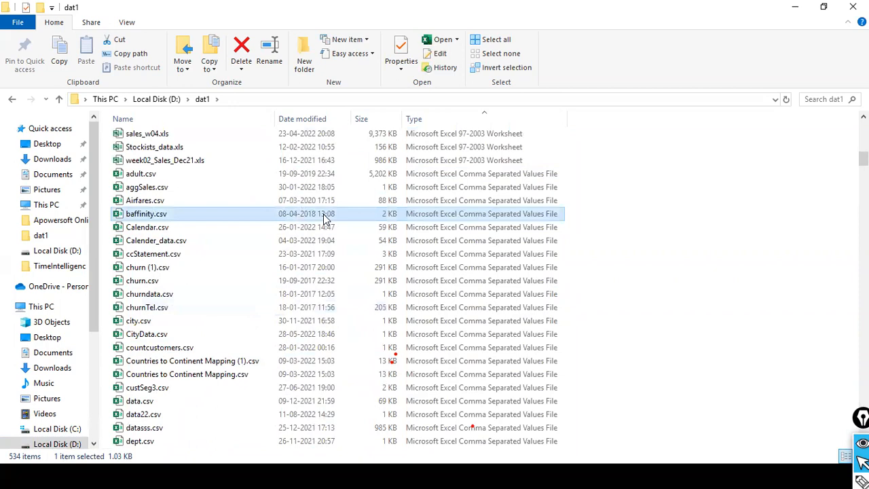
scroll(325, 217, up, 10)
text(dm)
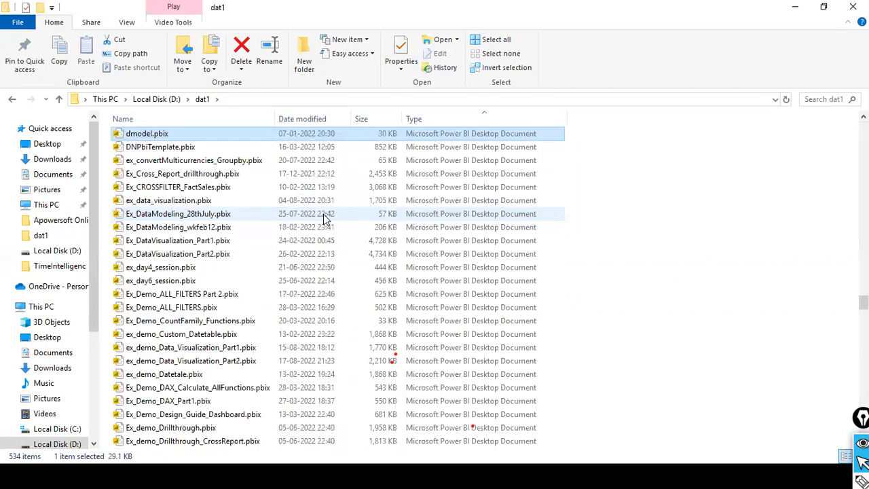
text(di)
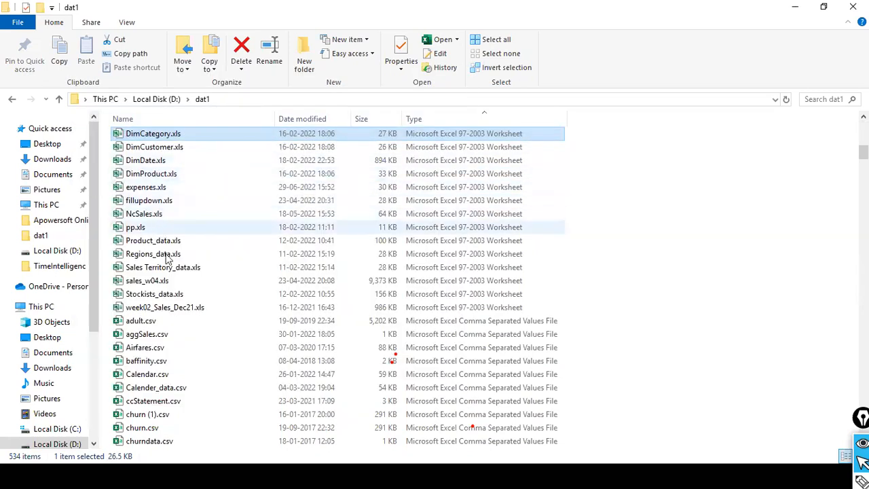
click(151, 216)
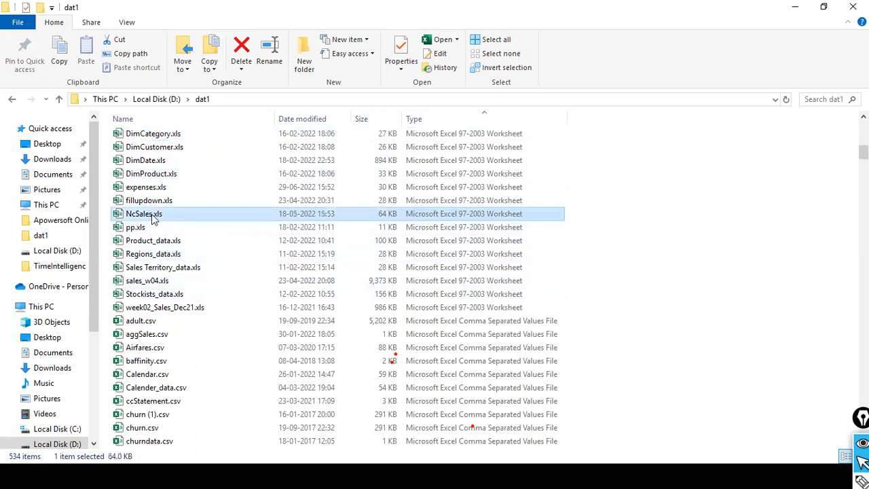
key(F2)
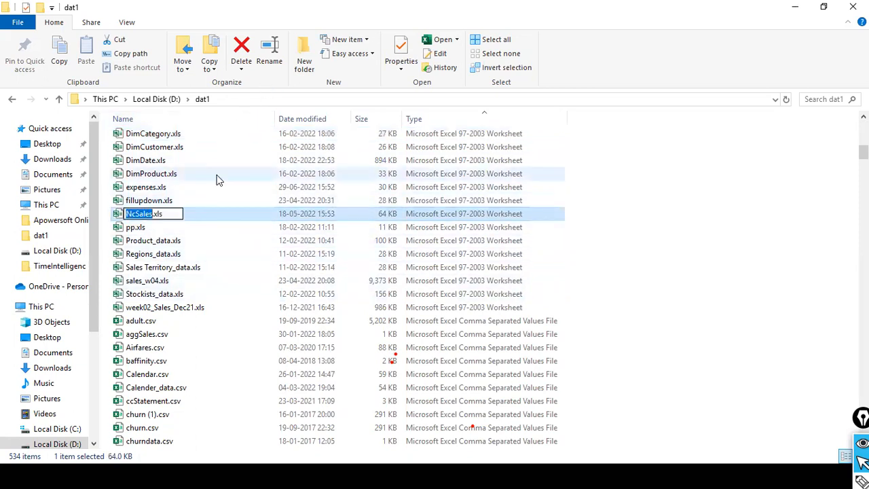
key(Escape)
click(142, 205)
click(145, 215)
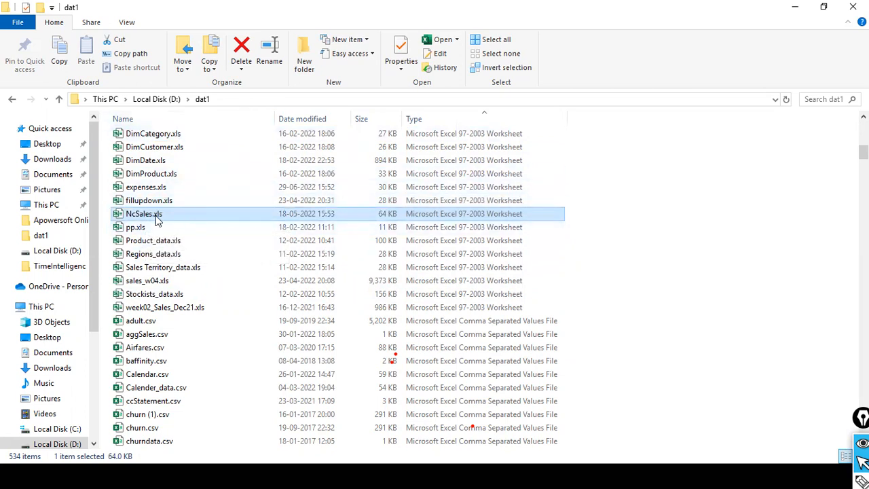
Check the file type and default app of NcSales.xls in its properties, then close them
right_click(155, 214)
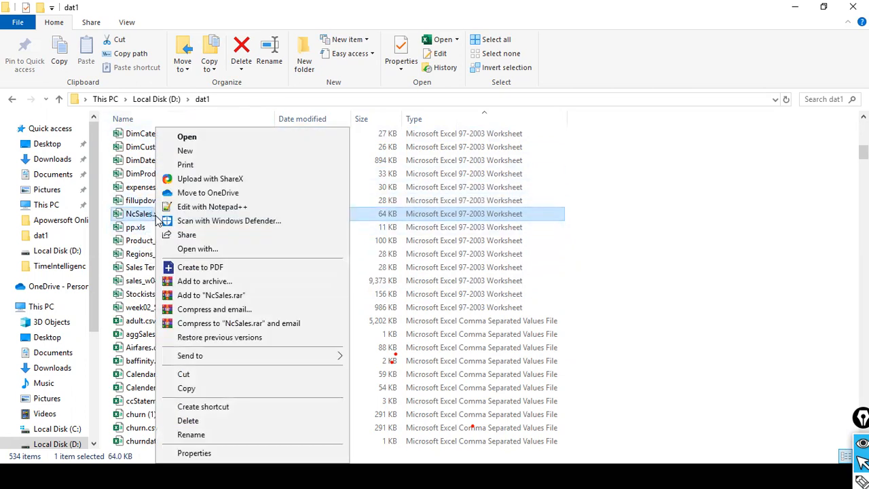
click(229, 452)
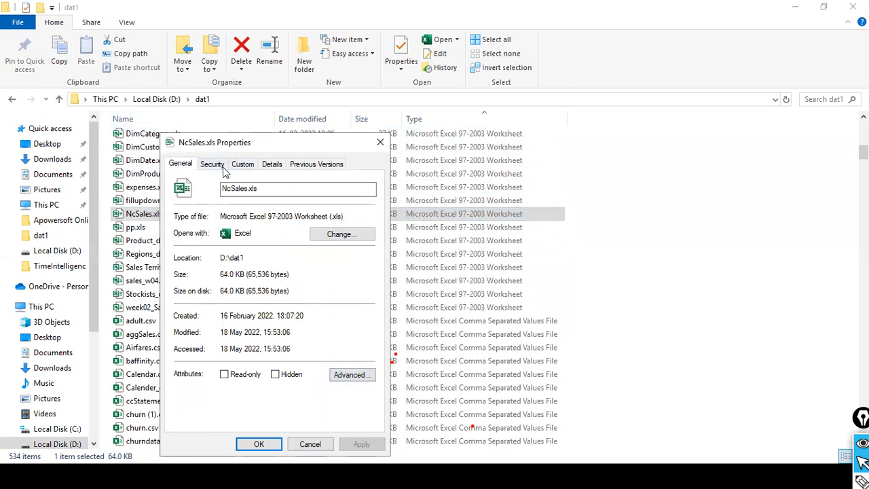
click(324, 233)
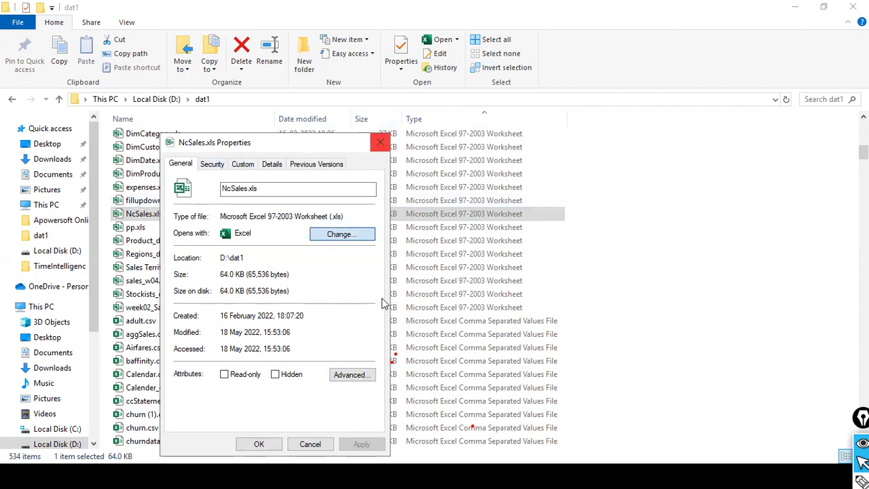
click(318, 239)
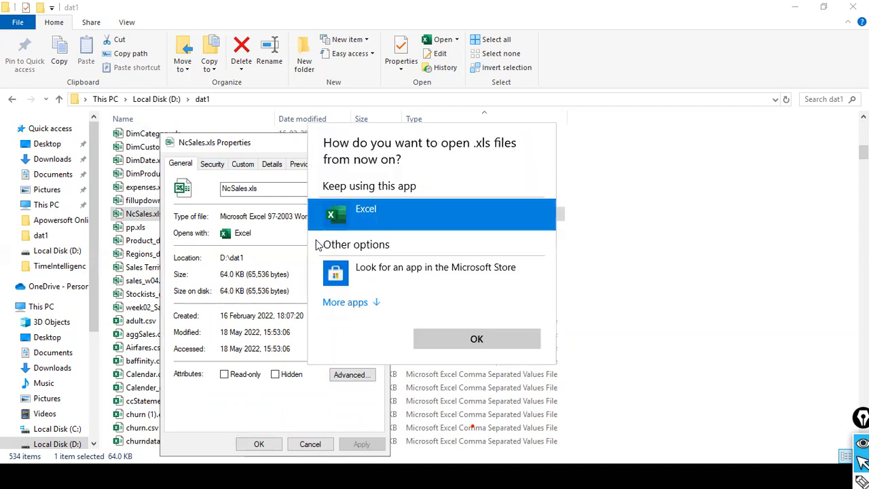
click(437, 343)
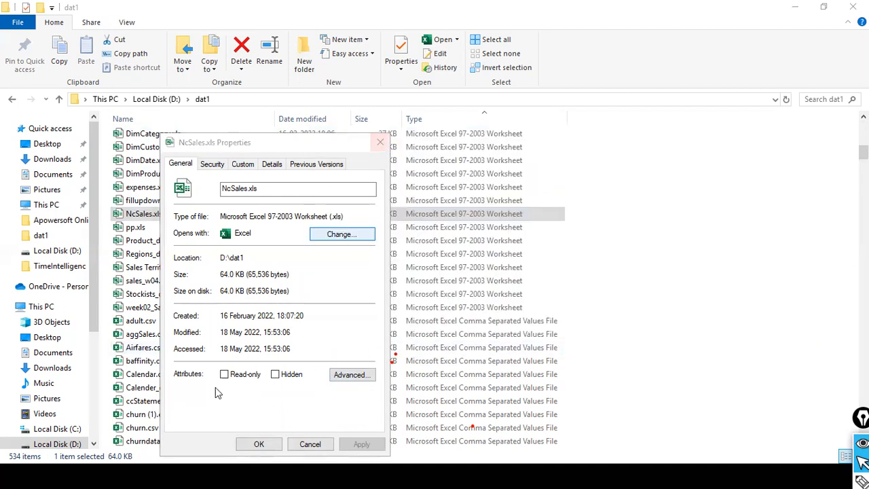
click(292, 447)
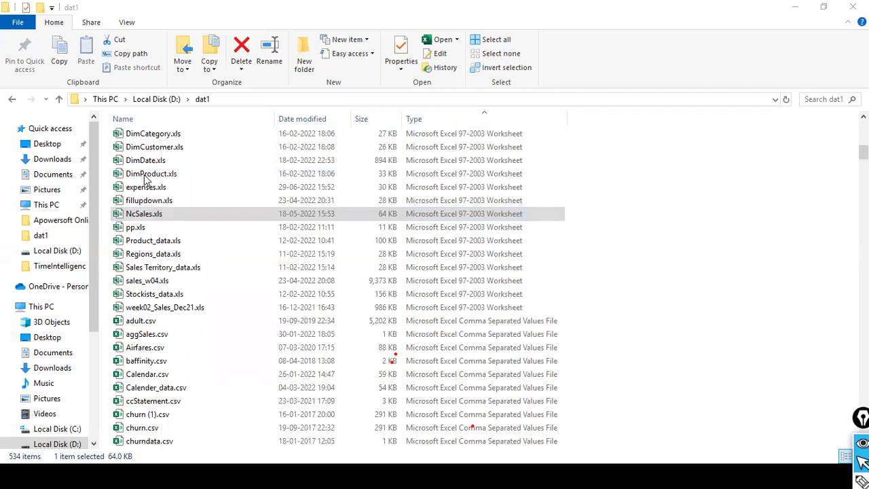
Copy the dat1 folder path into the import wizard's Excel file path and append a backslash
click(225, 102)
drag(197, 100, 14, 99)
key(ctrl+c)
key(alt+Tab)
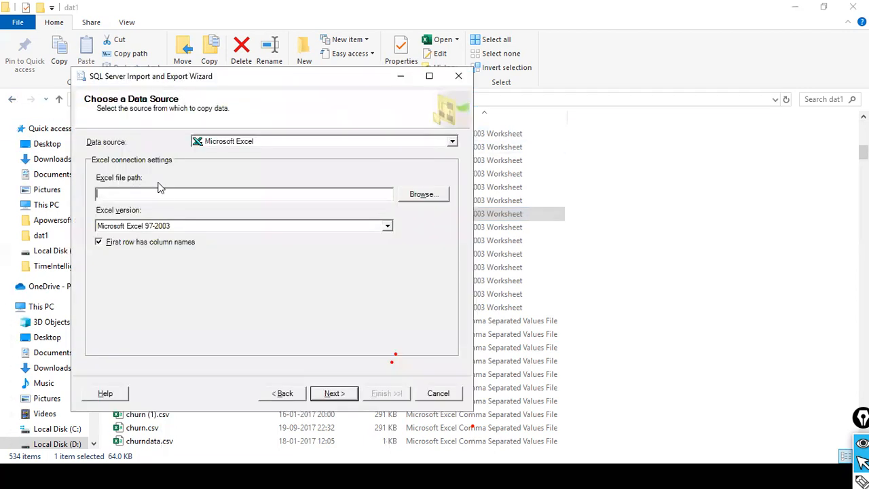
key(ctrl+v)
text(\)
Copy the full file name NcSales.xls and append it to the wizard's path, giving D:\dat1\NcSales.xls
key(alt+Tab)
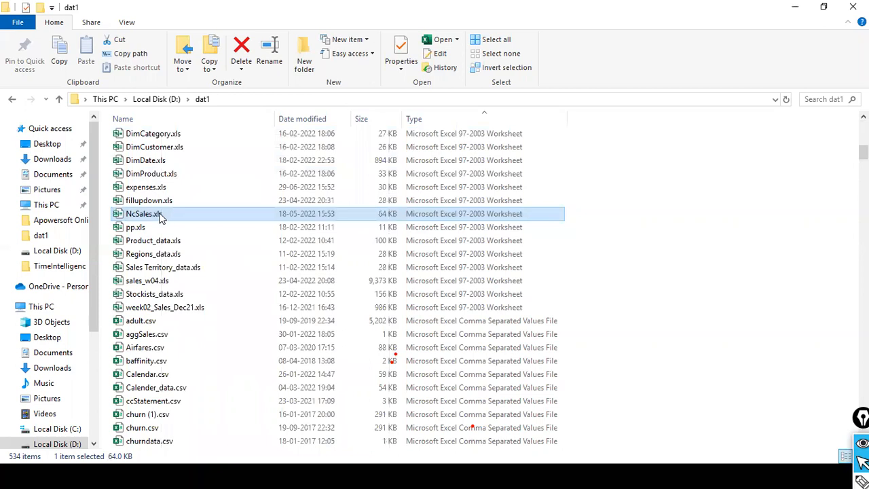
right_click(169, 216)
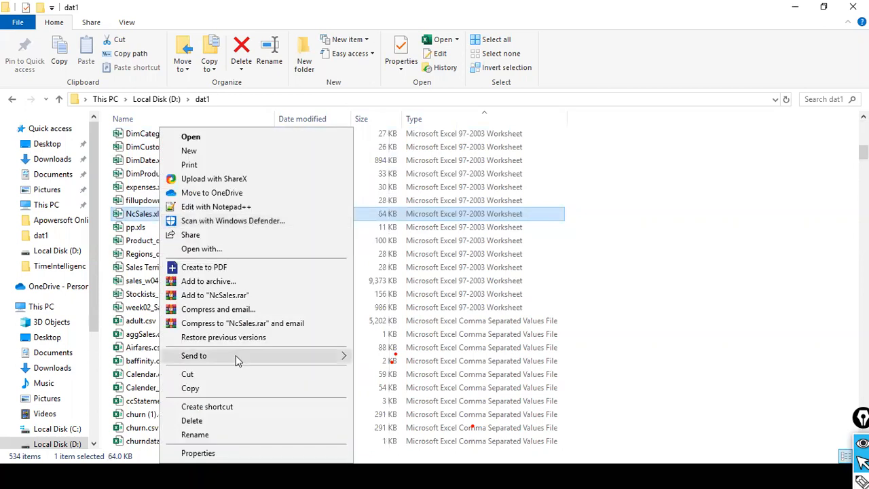
click(227, 435)
key(ctrl+a)
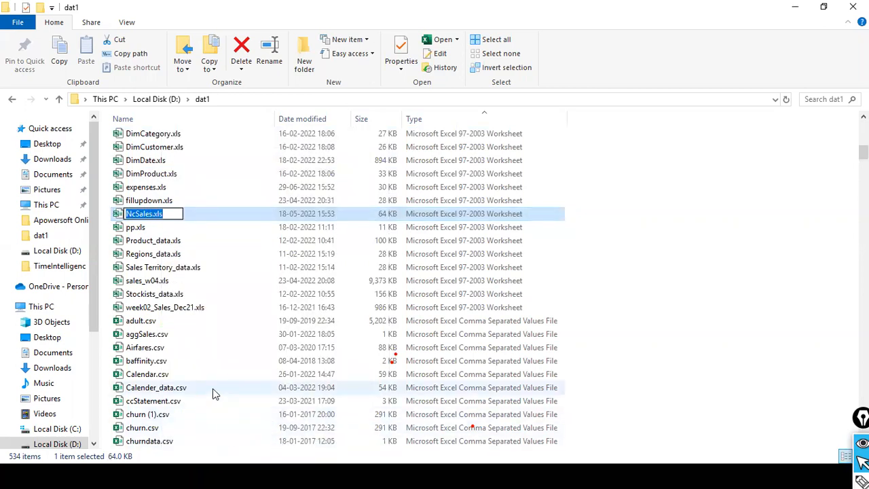
key(ctrl+c)
key(alt+Tab)
key(ctrl+v)
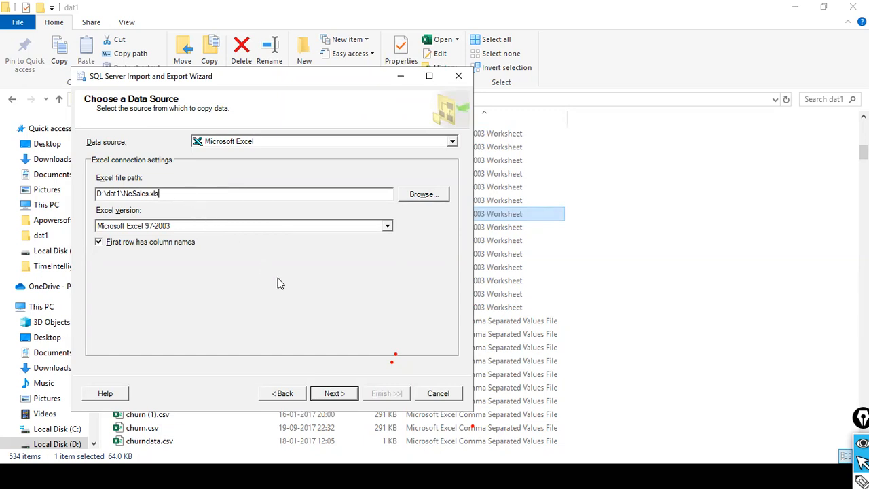
double_click(323, 83)
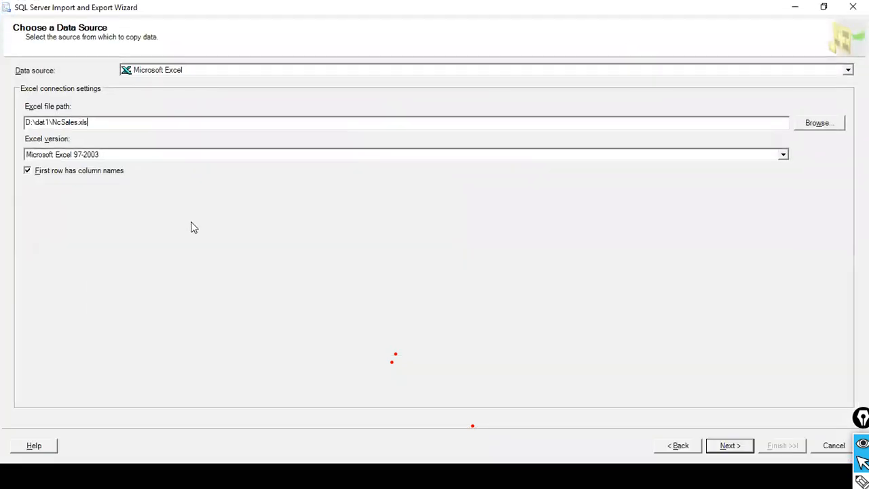
double_click(112, 15)
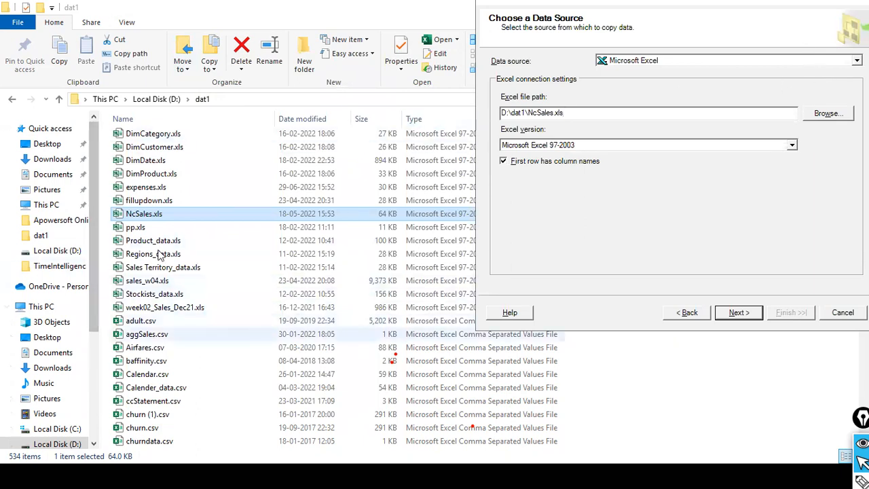
mouse_move(251, 299)
mouse_down()
mouse_move(156, 219)
mouse_move(522, 171)
mouse_move(537, 155)
mouse_move(517, 213)
mouse_up()
drag(412, 187, 494, 116)
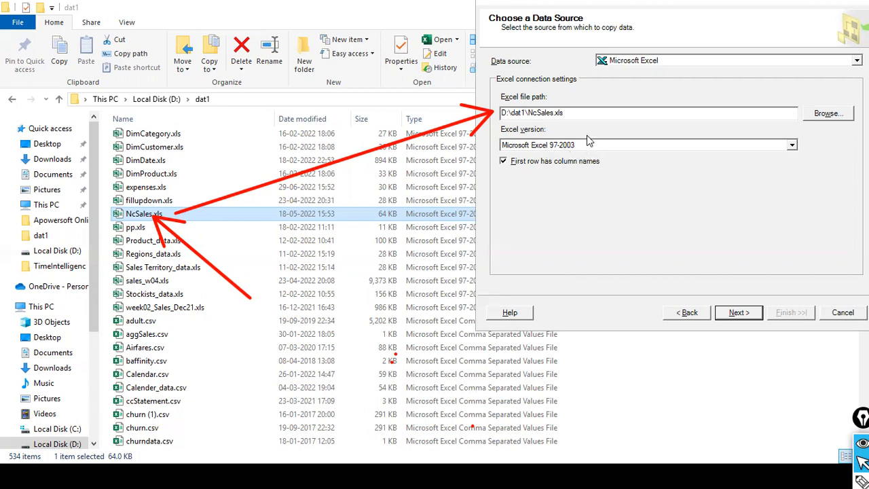
drag(554, 114, 577, 117)
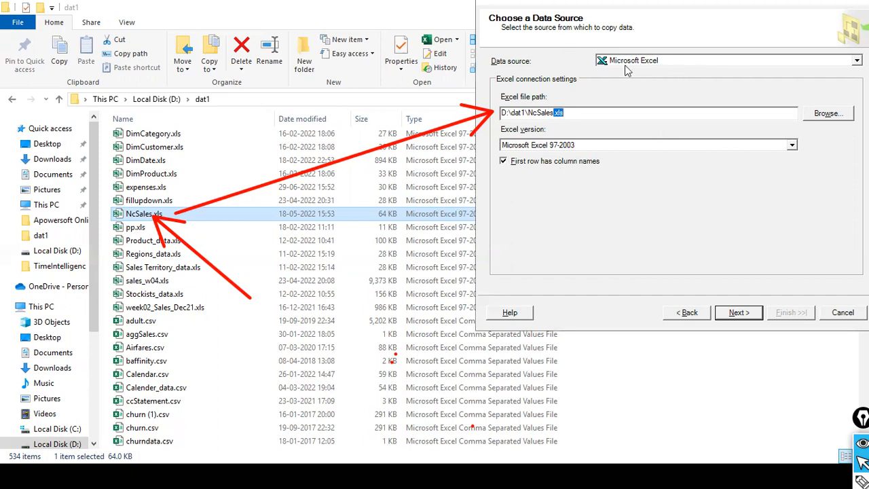
mouse_move(582, 47)
mouse_down()
mouse_move(637, 67)
mouse_move(711, 67)
mouse_up()
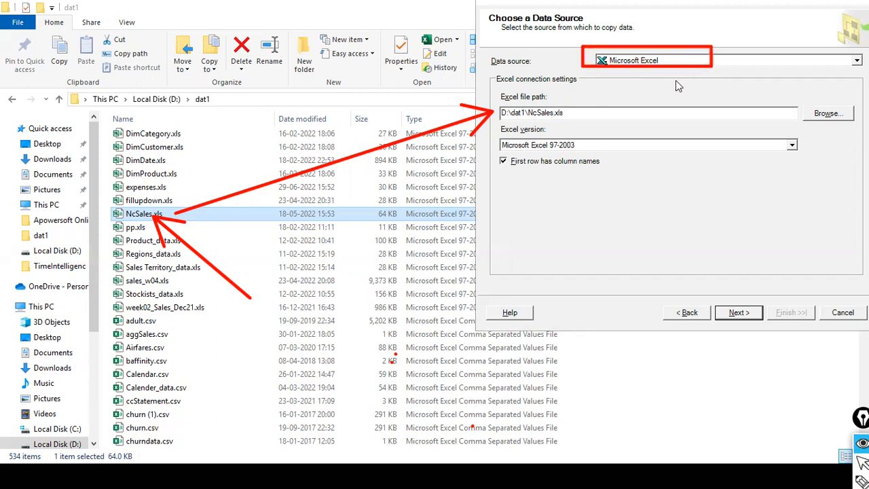
Accept the Excel source, choose SQL Server Native Client 11.0 as the destination and continue with the CrossSelling database
click(738, 313)
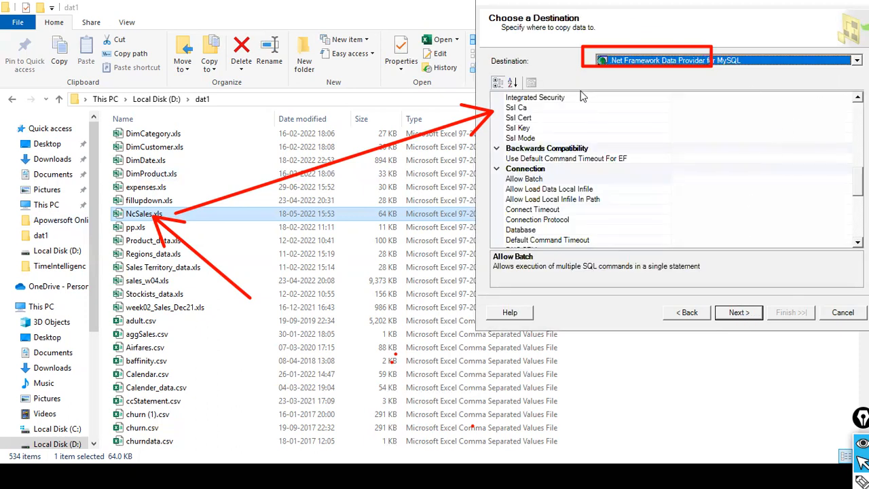
drag(480, 46, 549, 72)
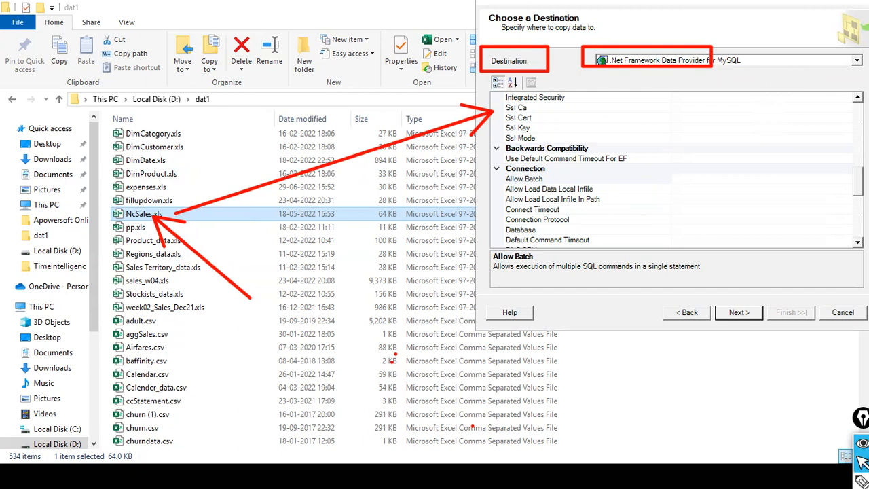
click(710, 60)
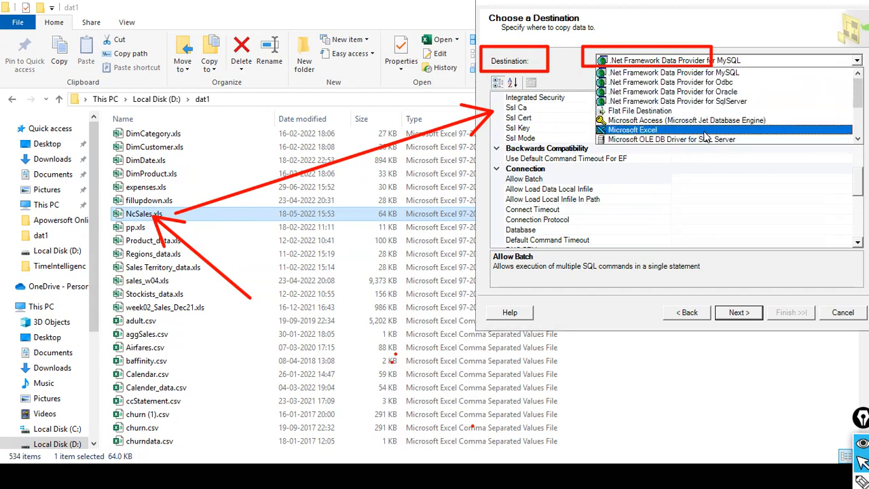
scroll(707, 138, down, 3)
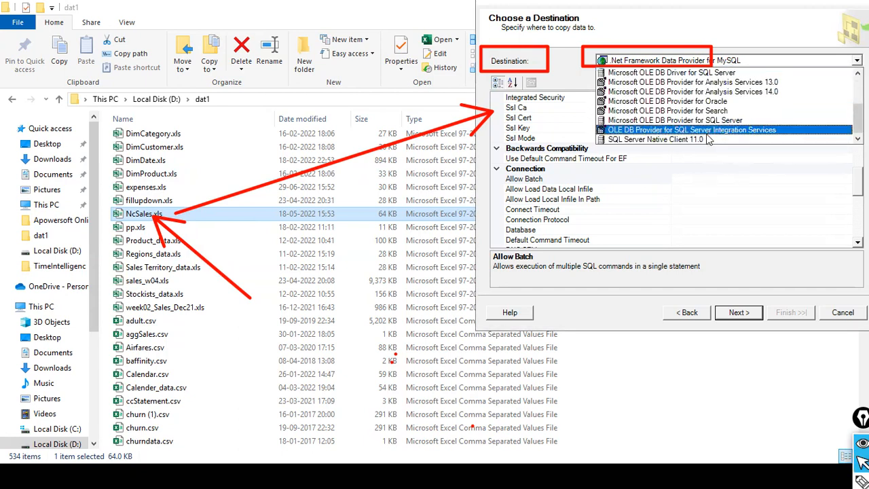
click(707, 139)
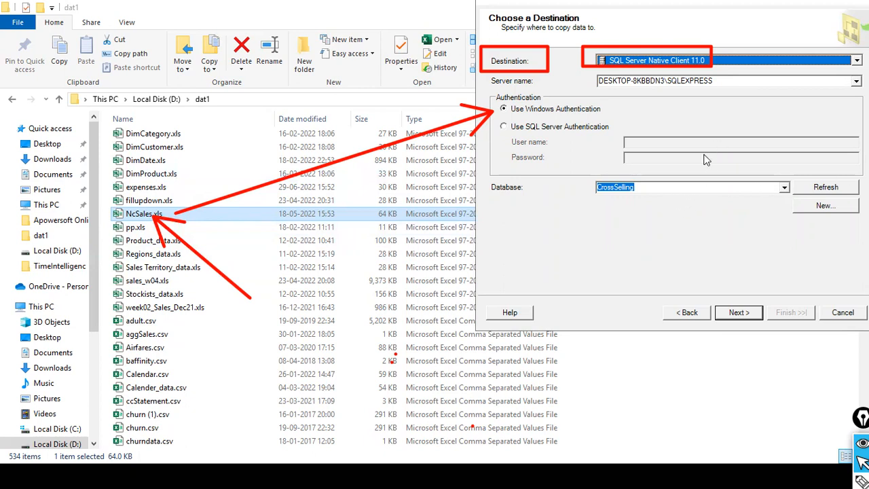
click(732, 309)
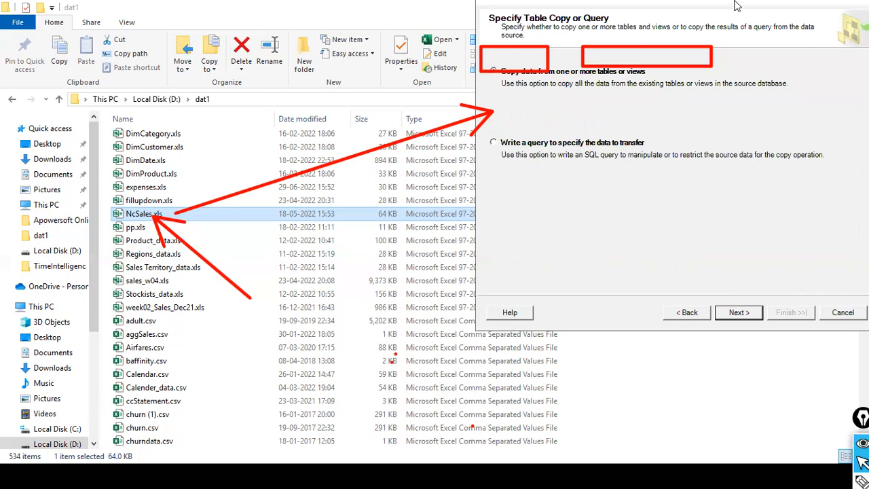
Keep the option to copy data from tables or views and preview the NcSales$ sheet's data
click(746, 310)
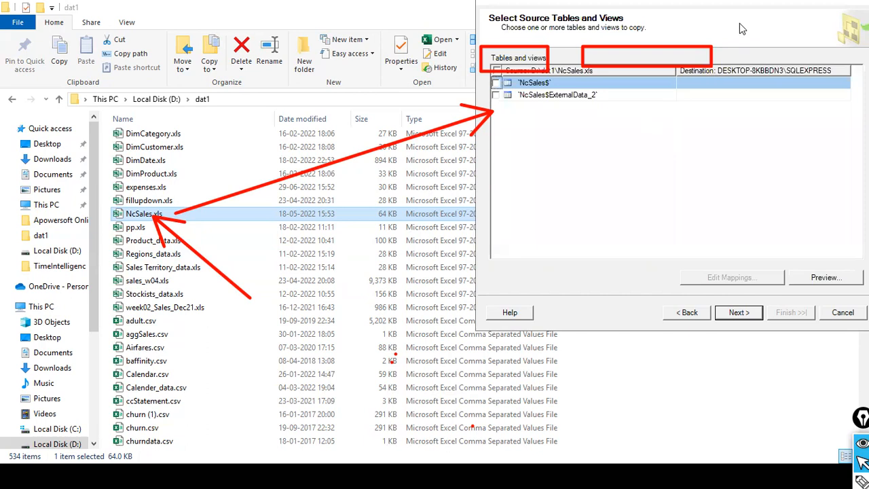
click(826, 277)
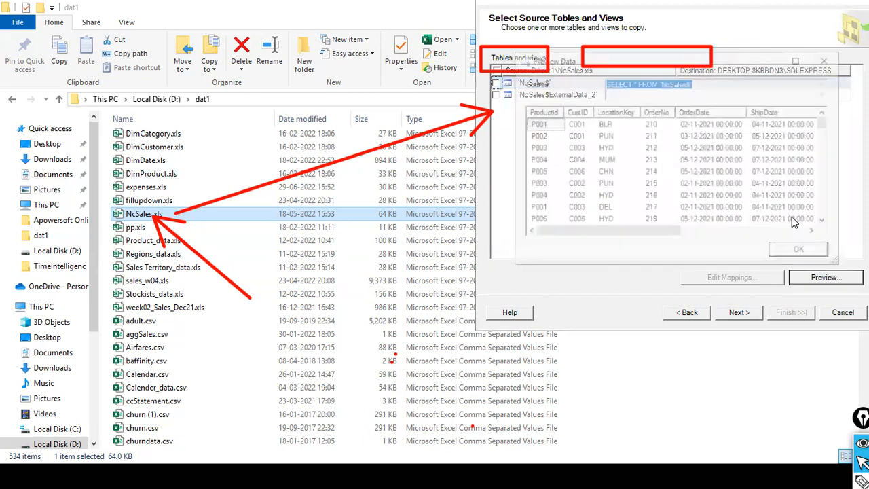
click(801, 250)
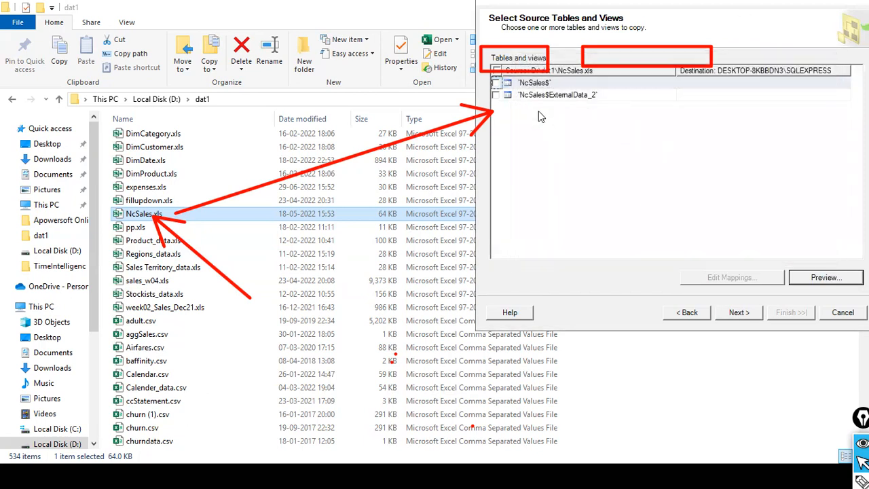
Select the NcSales$ sheet as the source table to copy and open its column mappings
click(497, 82)
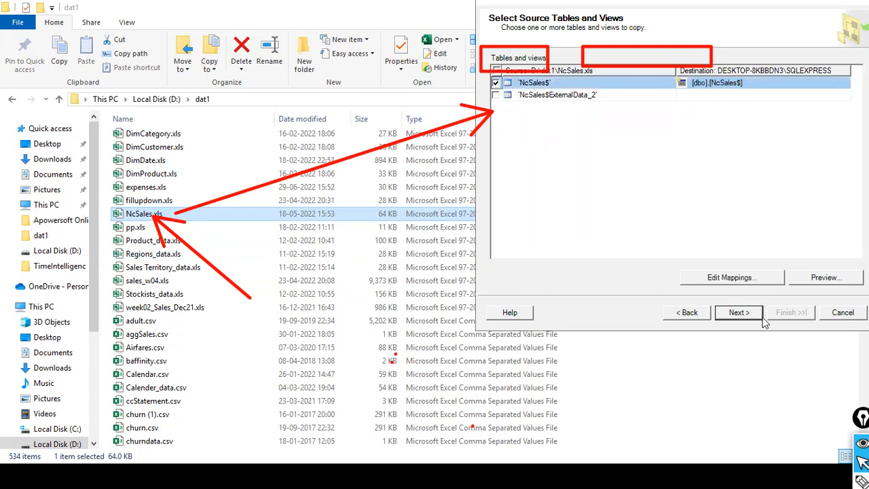
click(724, 280)
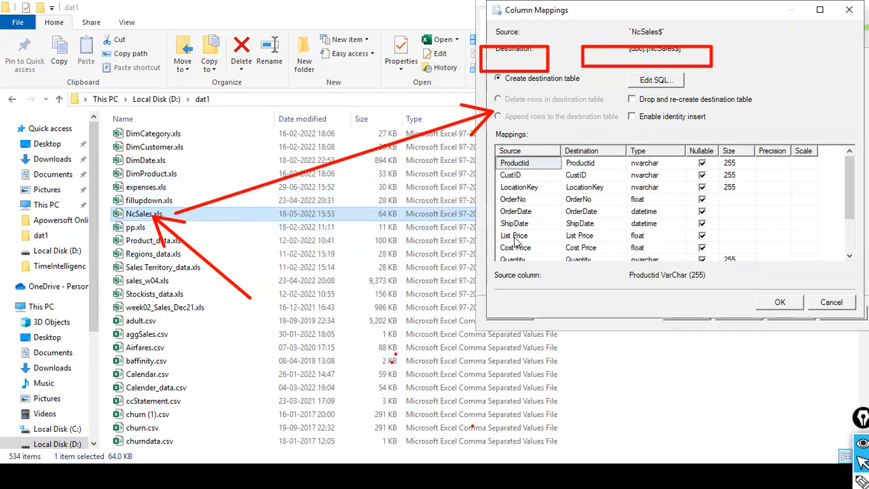
Try replacing the space in the List Price destination column name with an underscore
click(572, 224)
click(579, 237)
click(579, 237)
key(BackSpace)
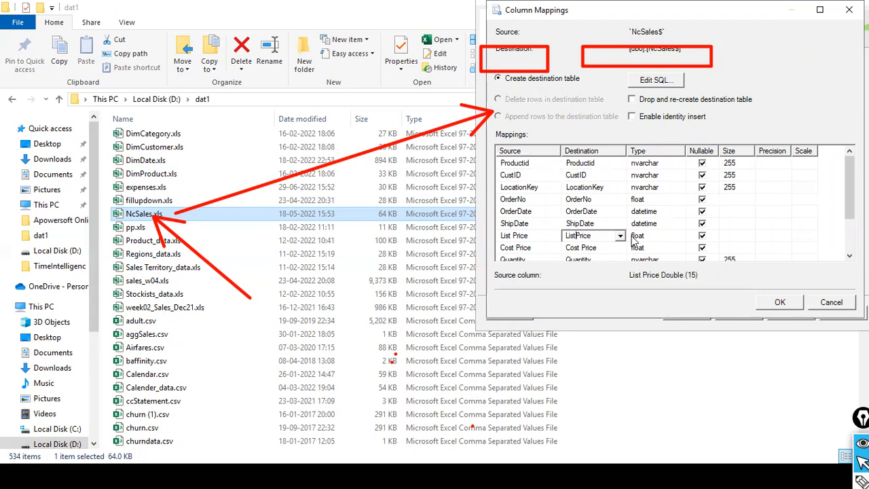
text(_)
key(BackSpace)
Review the source-to-destination column mappings of NcSales$ from Productid through Discount and accept them
scroll(844, 225, down, 2)
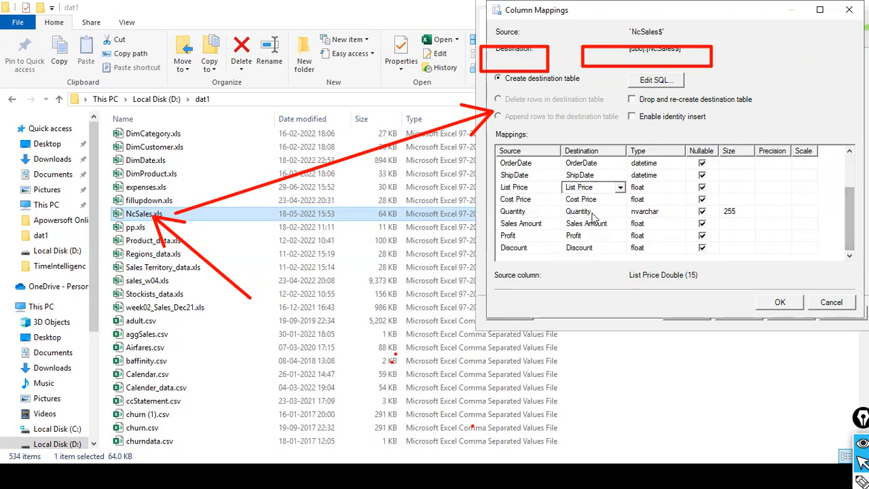
click(523, 199)
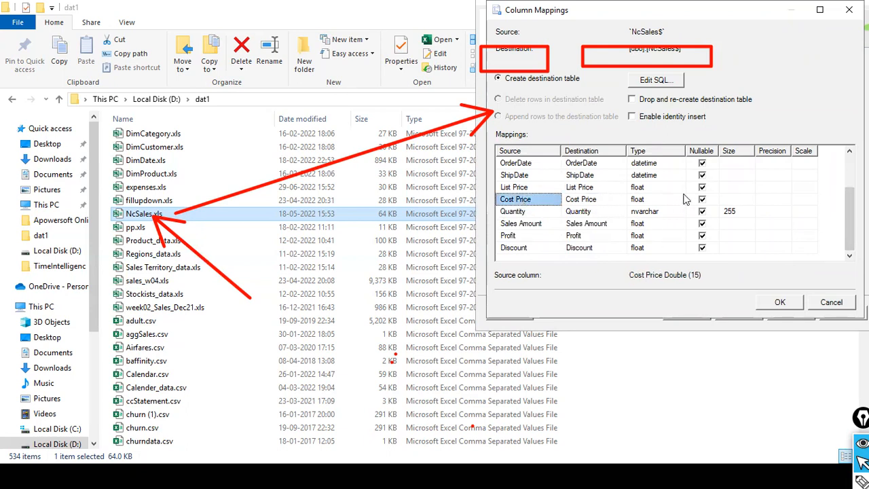
scroll(682, 197, up, 2)
scroll(665, 228, down, 2)
scroll(666, 229, up, 2)
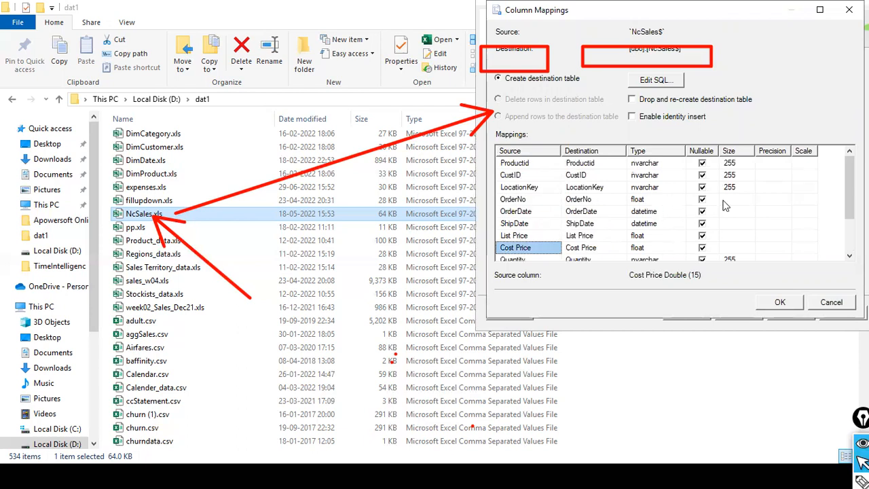
scroll(553, 235, down, 2)
scroll(612, 228, up, 2)
click(781, 303)
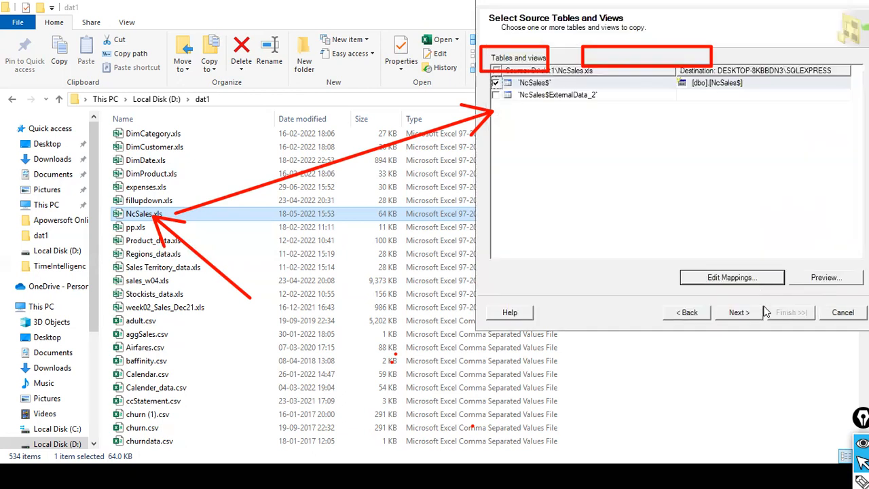
Run the NcSales$ import immediately without saving an SSIS package, and close the wizard
click(745, 318)
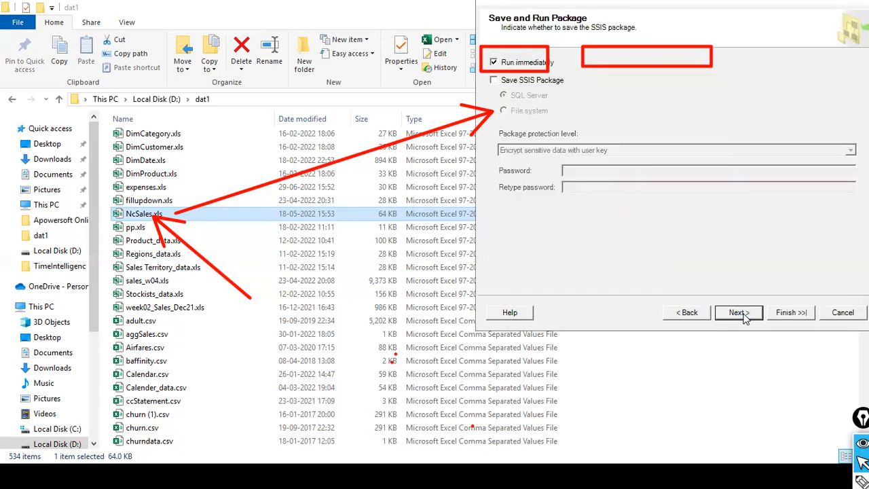
click(799, 312)
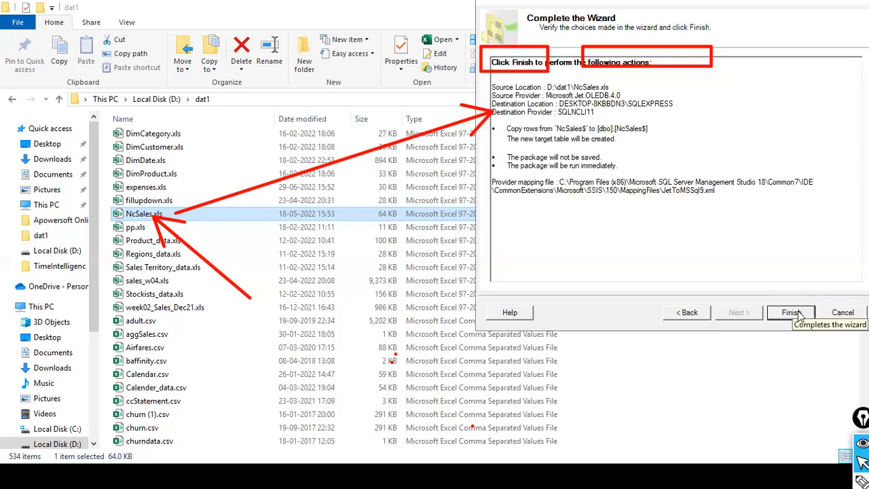
click(791, 312)
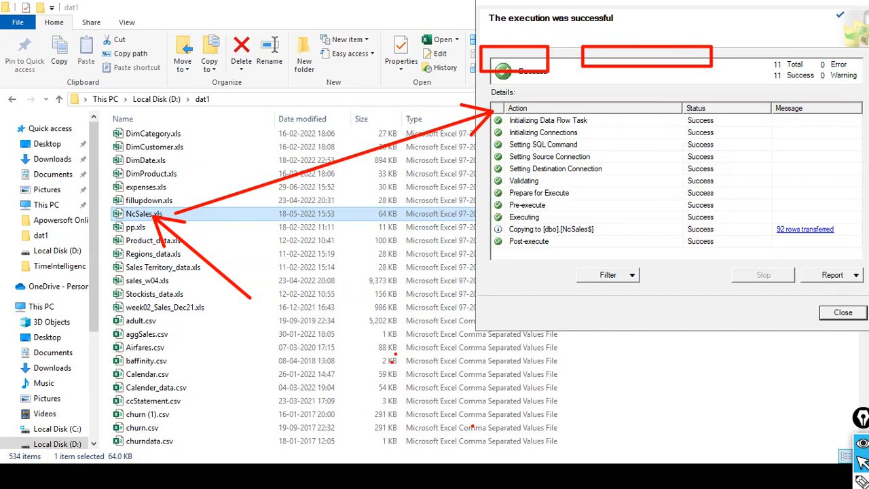
click(845, 316)
click(844, 313)
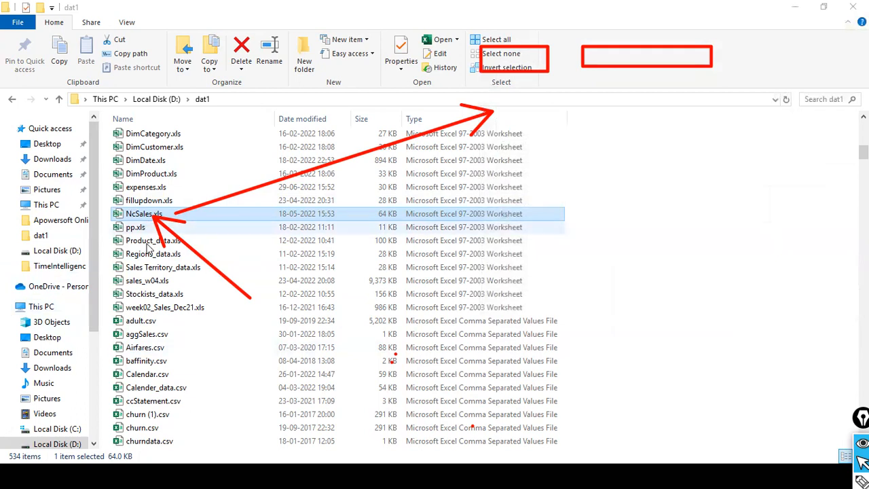
Switch to SQL Server Management Studio, refresh Object Explorer and expand the Tables folder of the CrossSelling database
key(alt+Tab)
key(Tab)
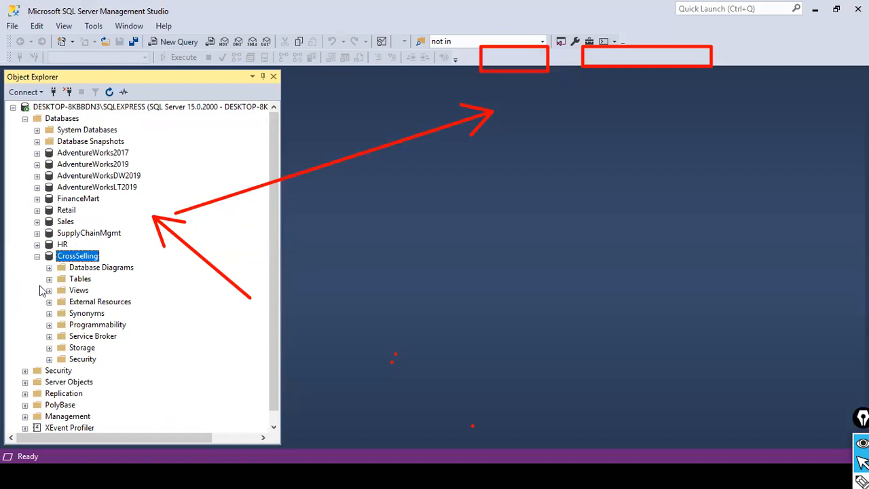
click(49, 279)
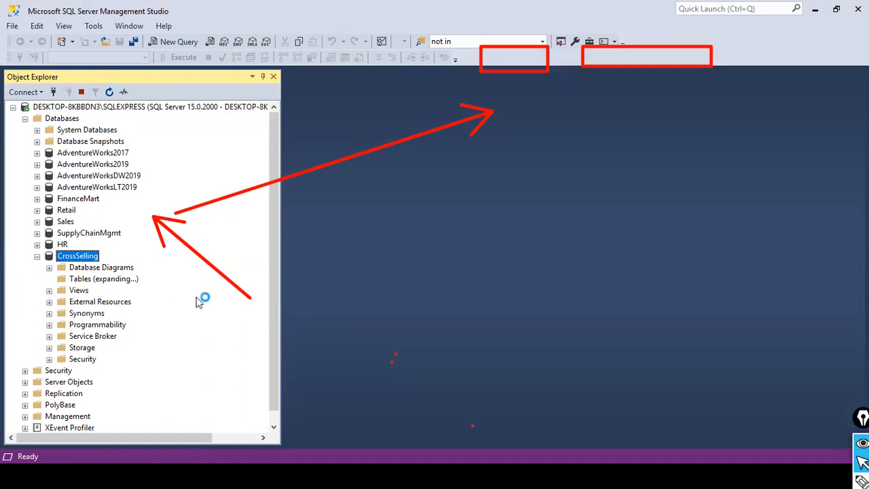
click(110, 92)
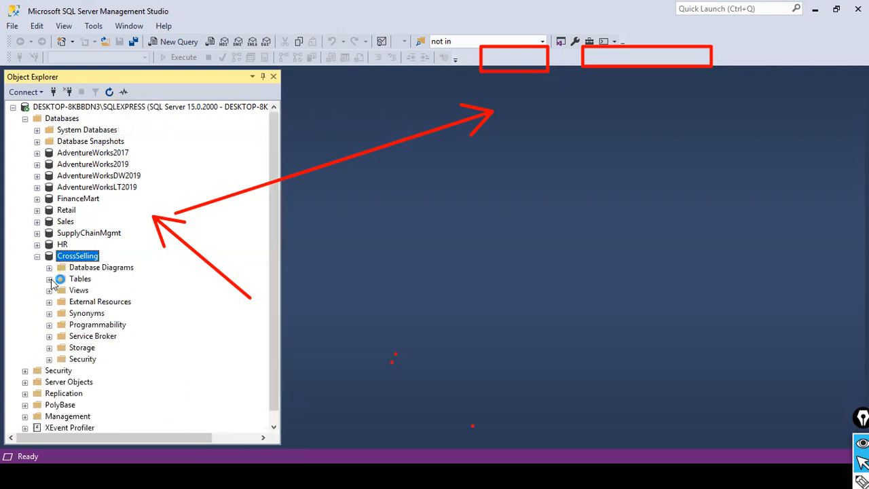
click(50, 279)
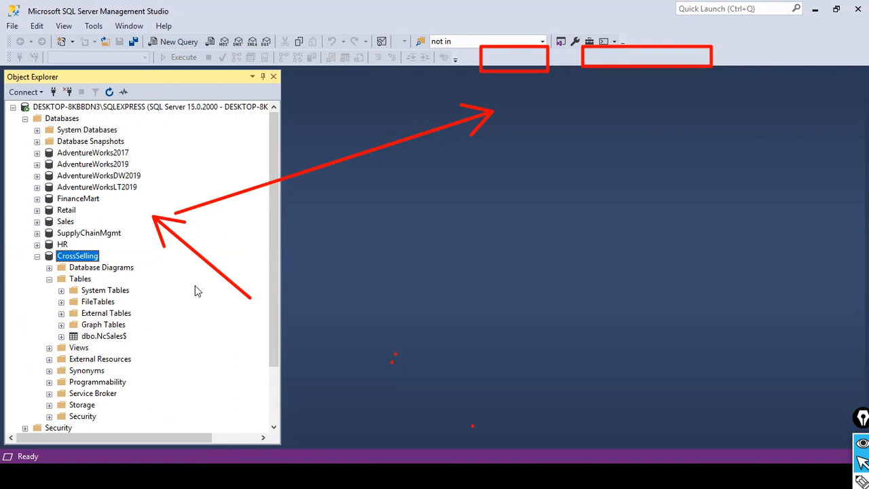
Start another data import for the CrossSelling database with Microsoft Excel as the data source
right_click(75, 256)
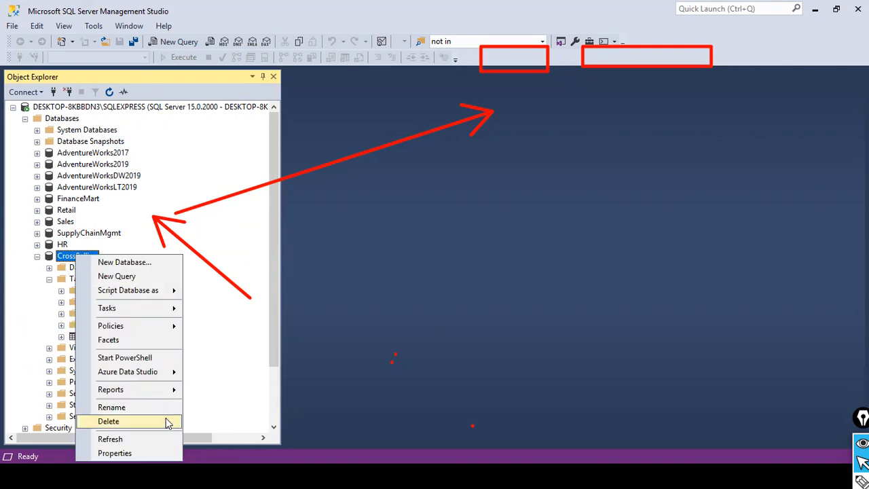
mouse_move(167, 314)
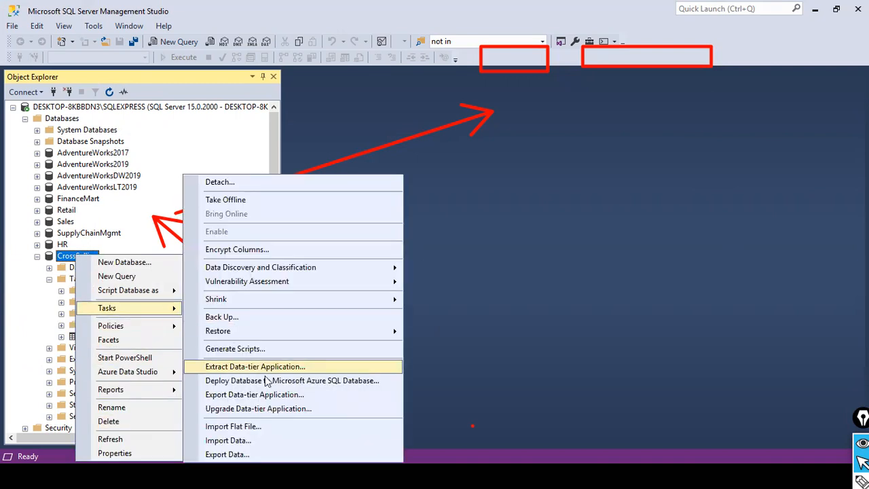
click(267, 441)
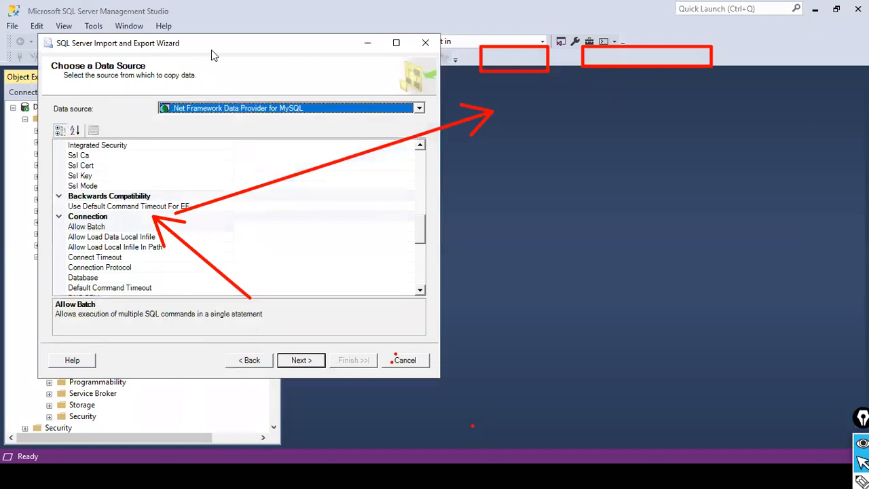
drag(211, 50, 519, 116)
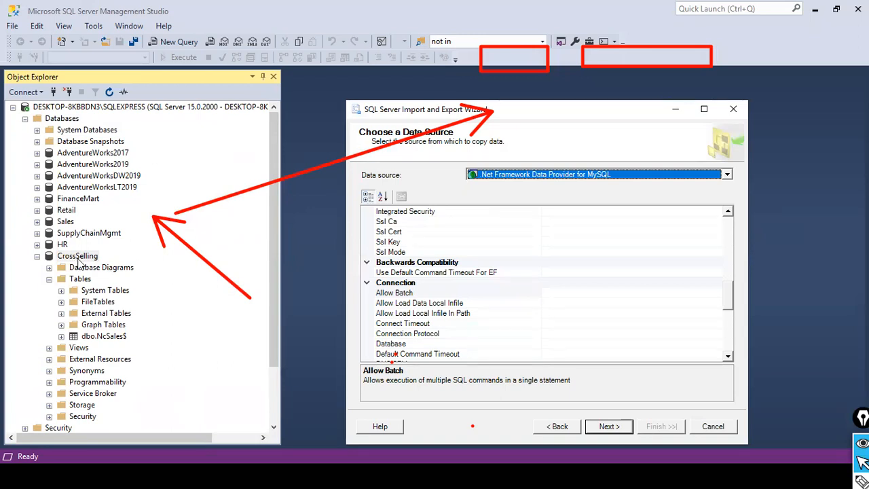
click(727, 175)
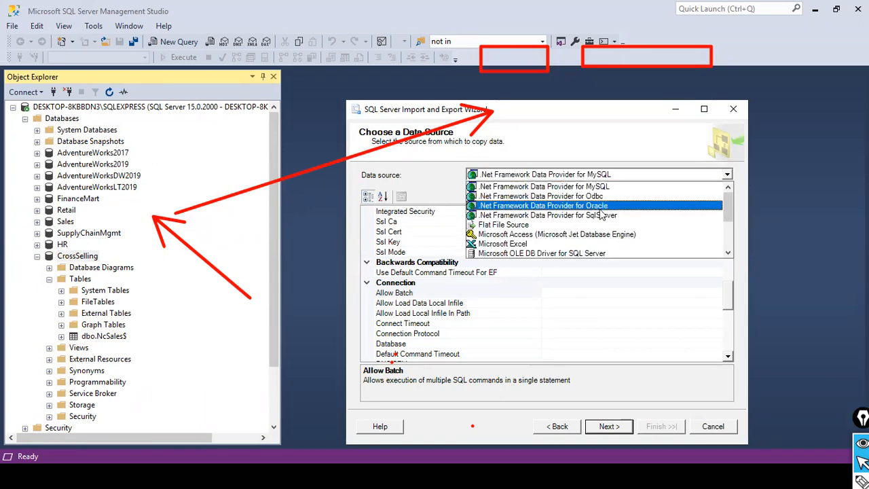
click(533, 244)
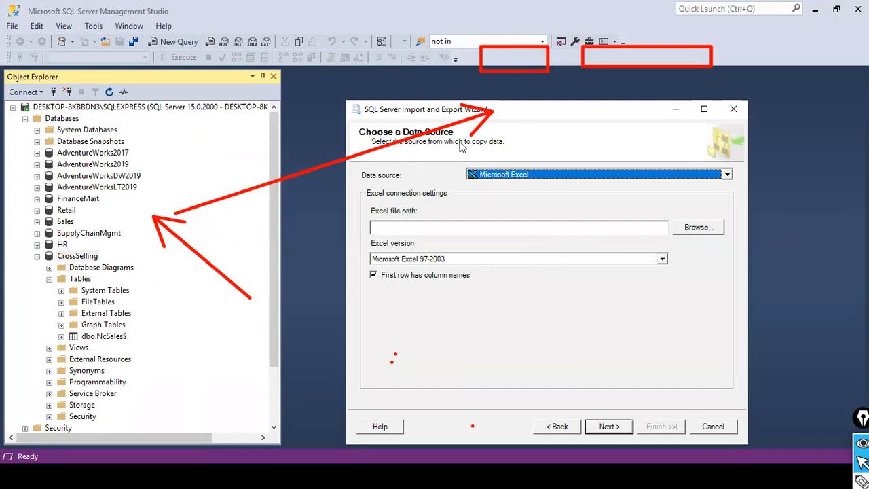
Switch to File Explorer and look through the dat1 folder for the next Excel file to import
key(alt+Tab)
key(alt+Tab)
key(alt+Tab)
key(alt+Tab)
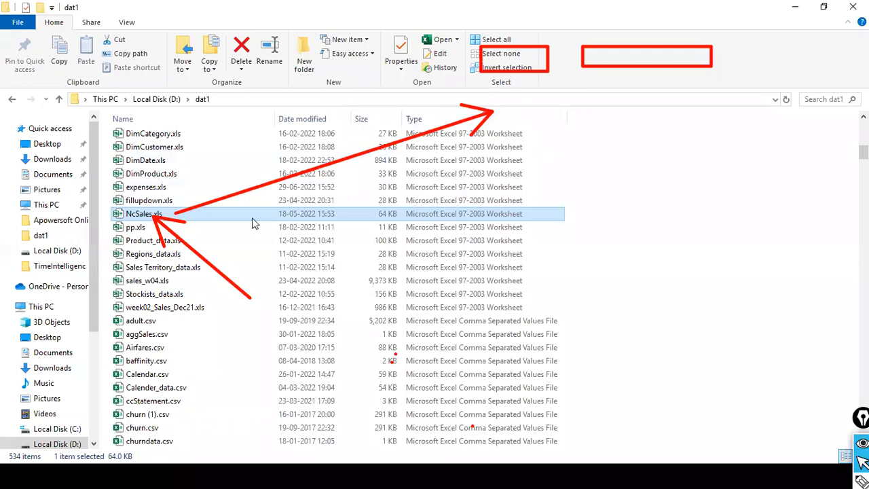
scroll(253, 223, down, 1)
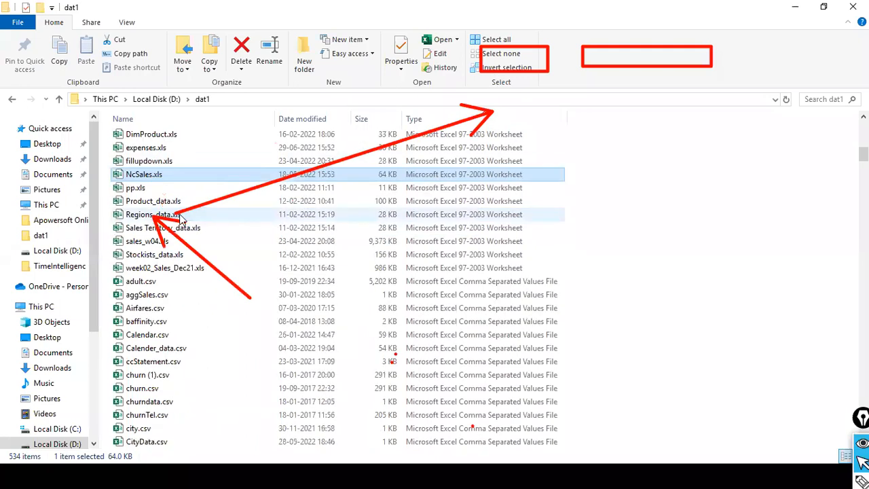
scroll(225, 271, up, 1)
scroll(217, 239, down, 1)
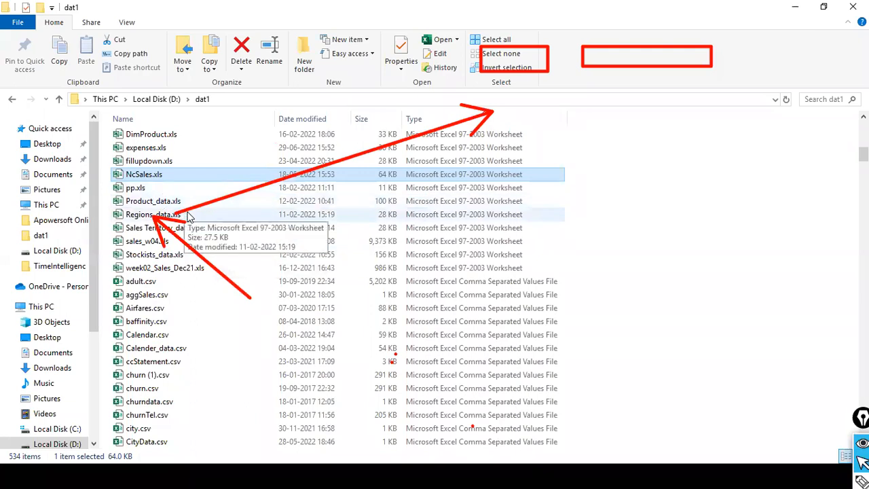
scroll(194, 215, up, 3)
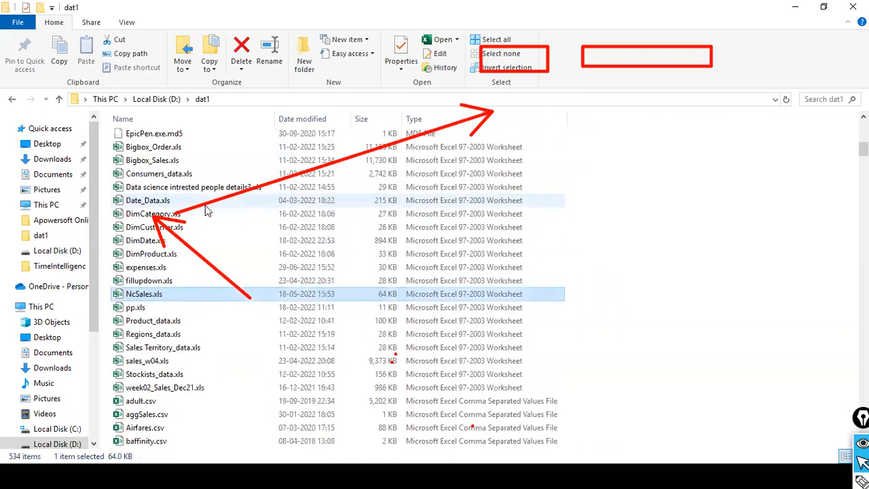
scroll(207, 211, down, 1)
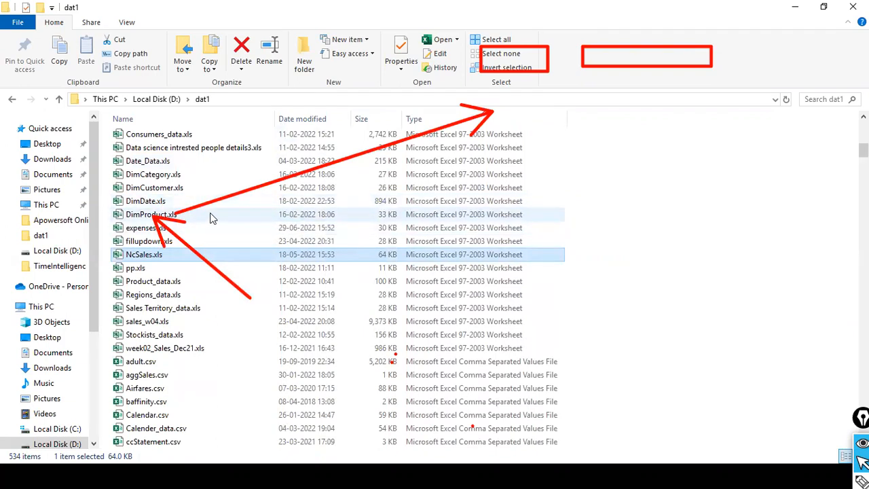
Return to the import wizard, set the Excel file path to d:\dat1\dimproduct.xls and continue to the destination
key(alt+Tab)
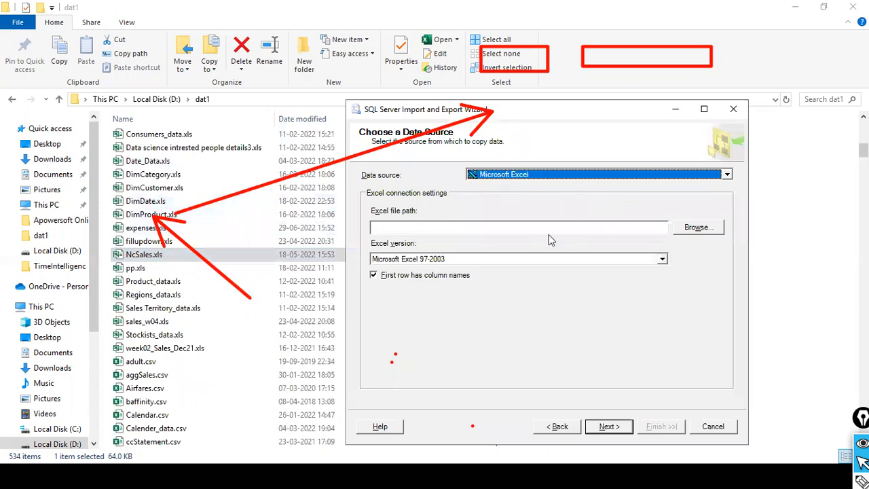
click(549, 230)
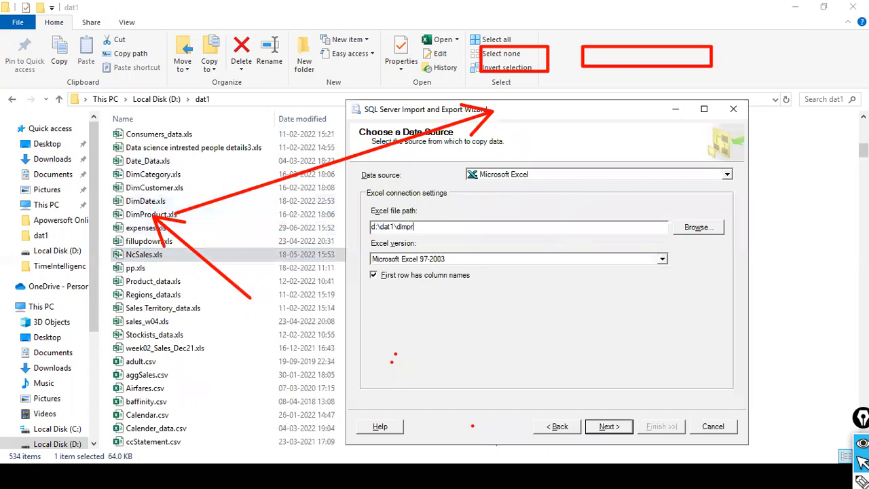
key(BackSpace)
key(BackSpace)
key(BackSpace)
click(606, 426)
Choose SQL Server Native Client 11.0 with the CrossSelling database as the destination and continue to the source table selection
click(714, 175)
scroll(629, 245, down, 3)
click(628, 254)
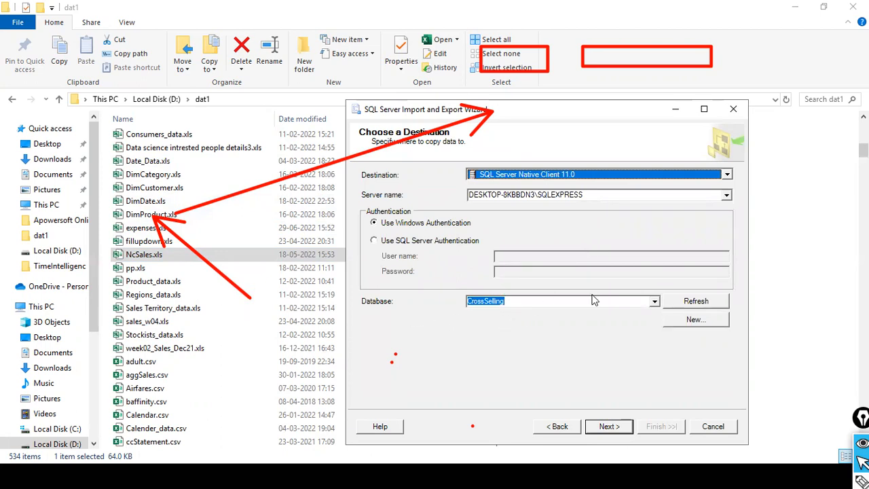
click(654, 300)
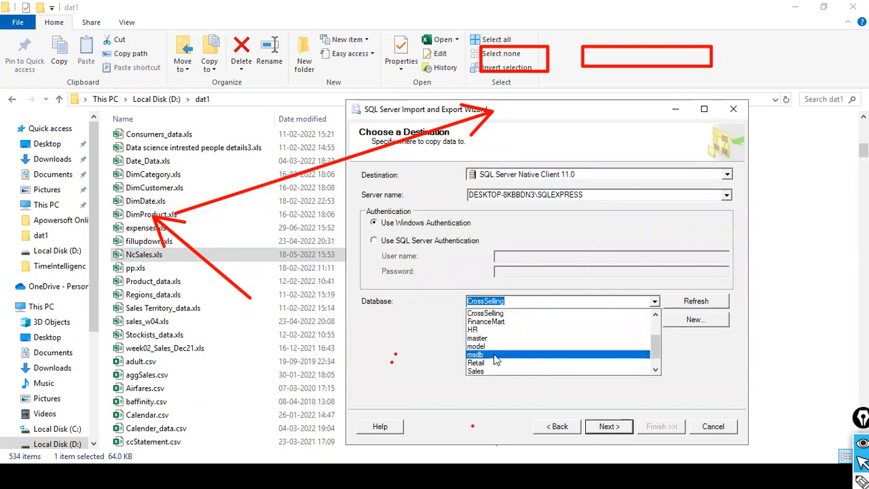
click(526, 313)
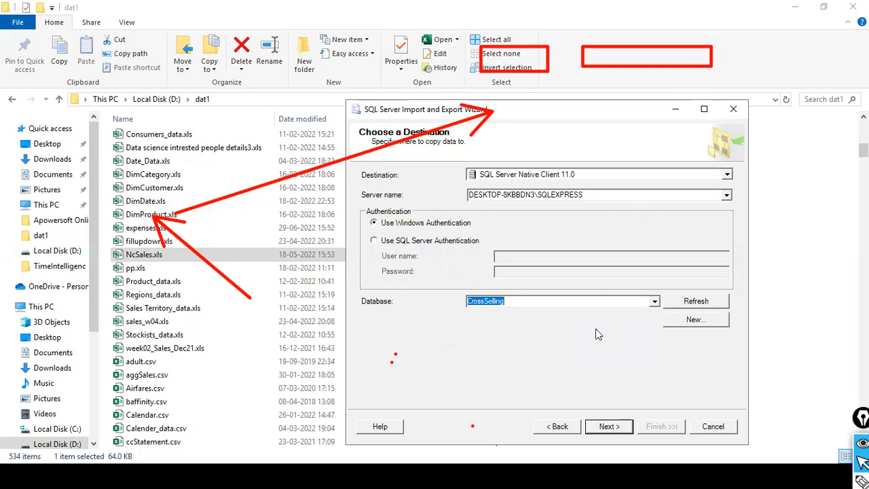
click(606, 426)
click(614, 424)
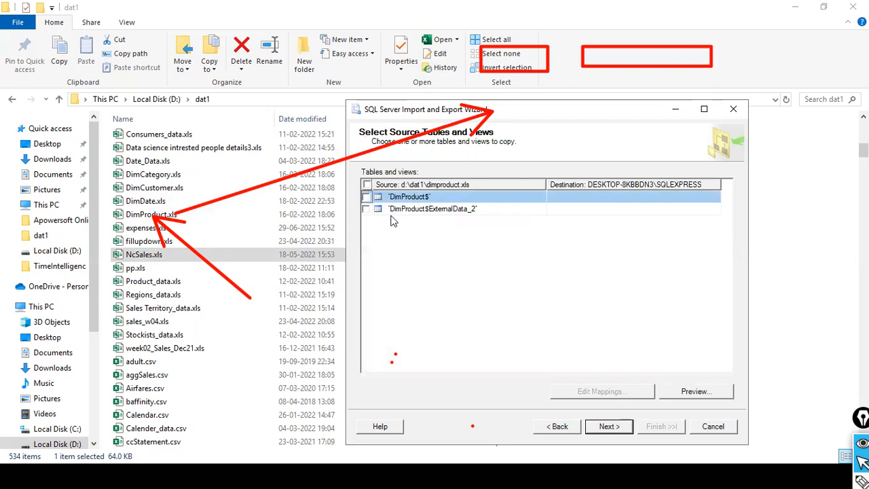
Select the DimProduct$ sheet as the source table to copy and accept its column mappings
click(367, 197)
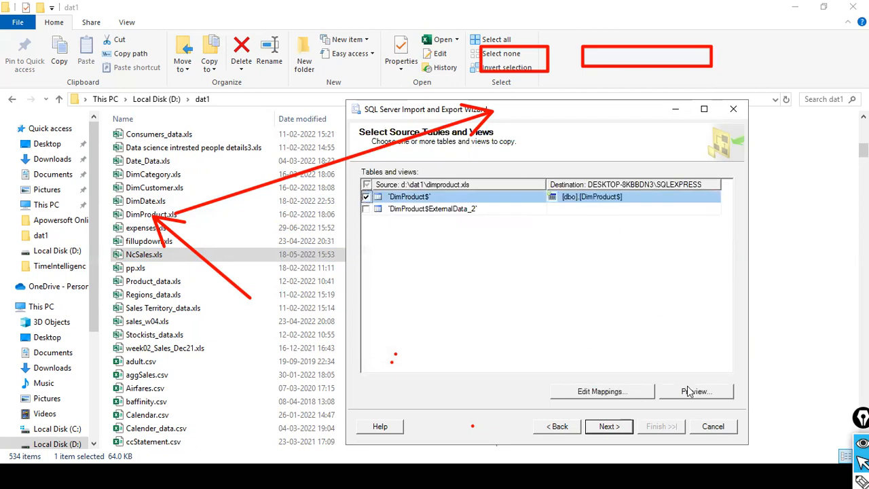
click(623, 394)
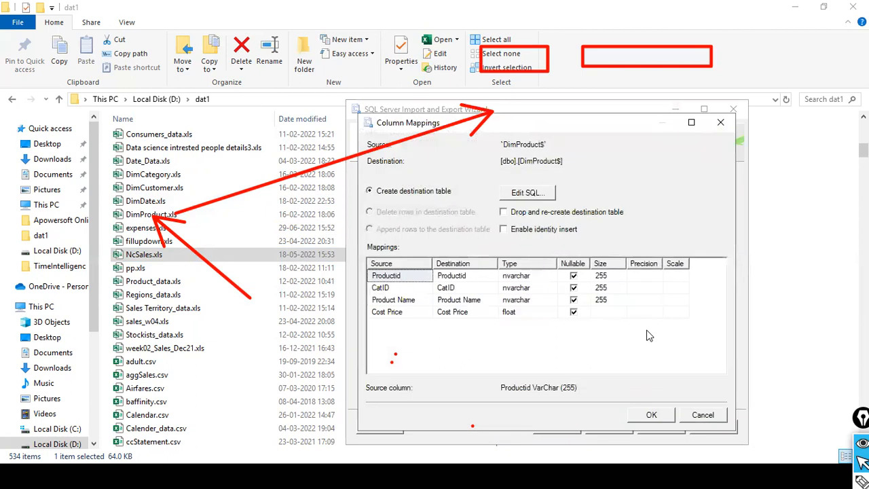
click(669, 416)
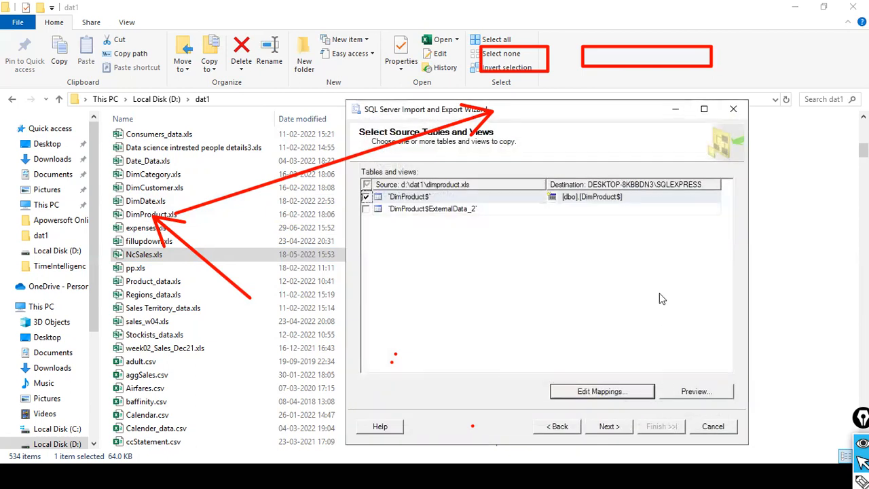
Run the DimProduct$ import immediately without saving an SSIS package, and close the import wizard
click(607, 427)
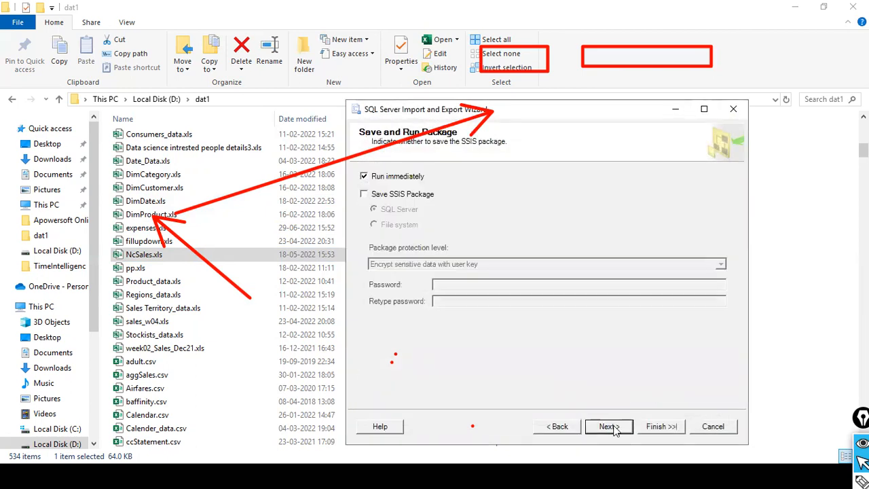
click(641, 429)
click(651, 428)
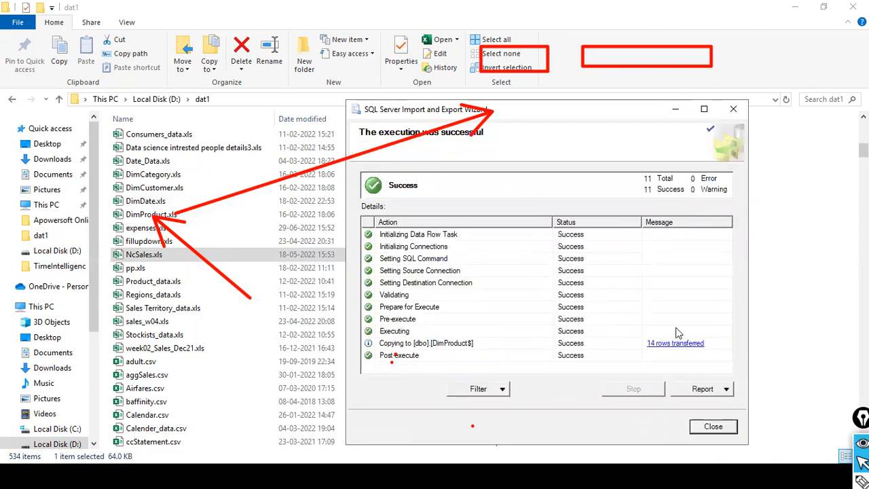
click(732, 426)
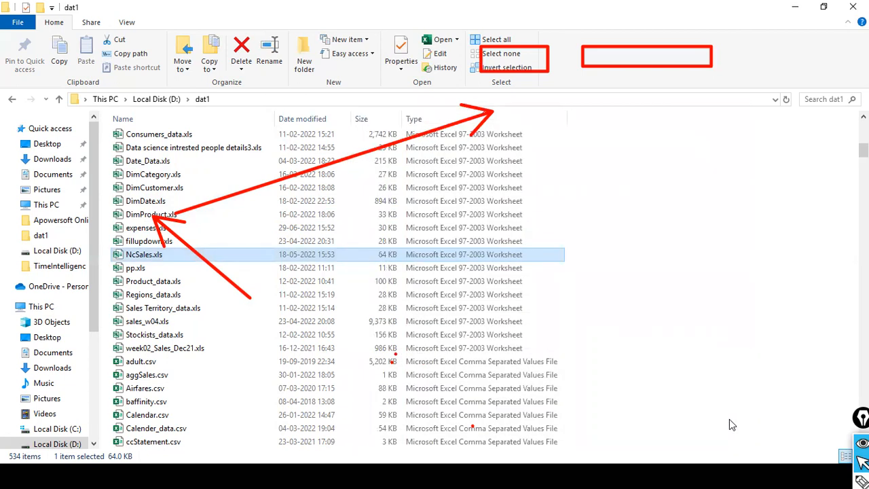
Switch to SQL Server Management Studio, refresh the CrossSelling database and expand its Tables folder
key(alt+Tab)
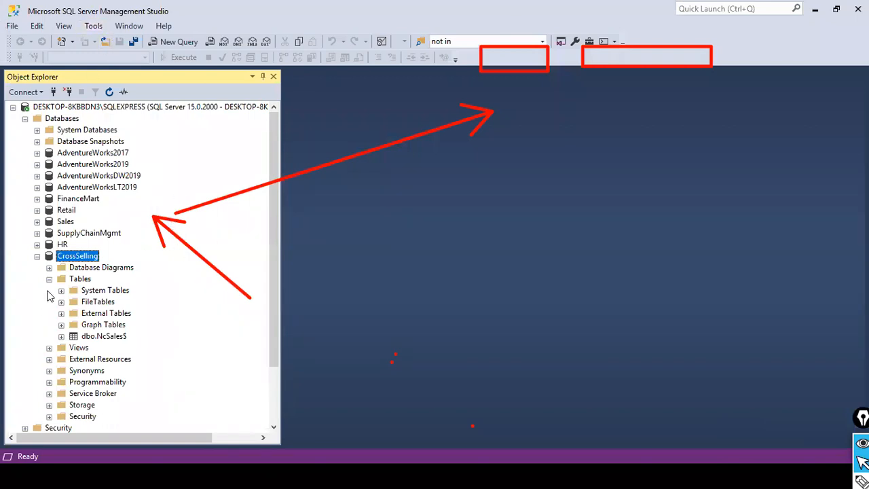
click(109, 92)
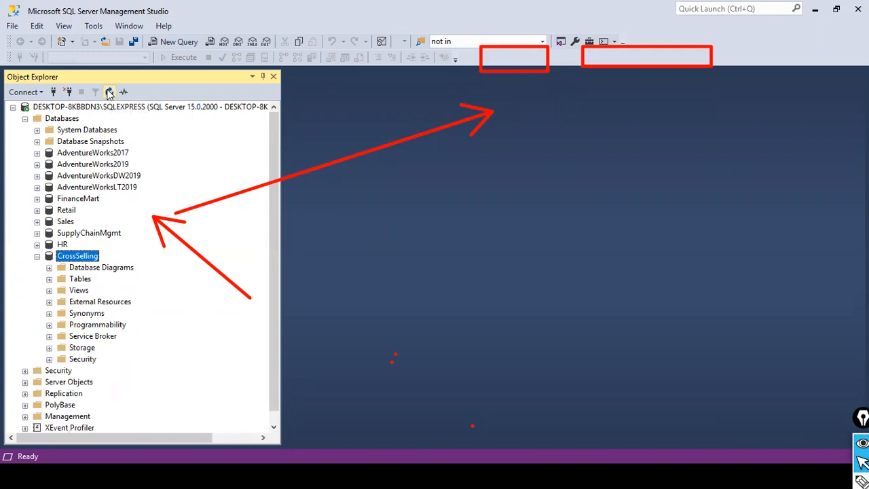
click(48, 279)
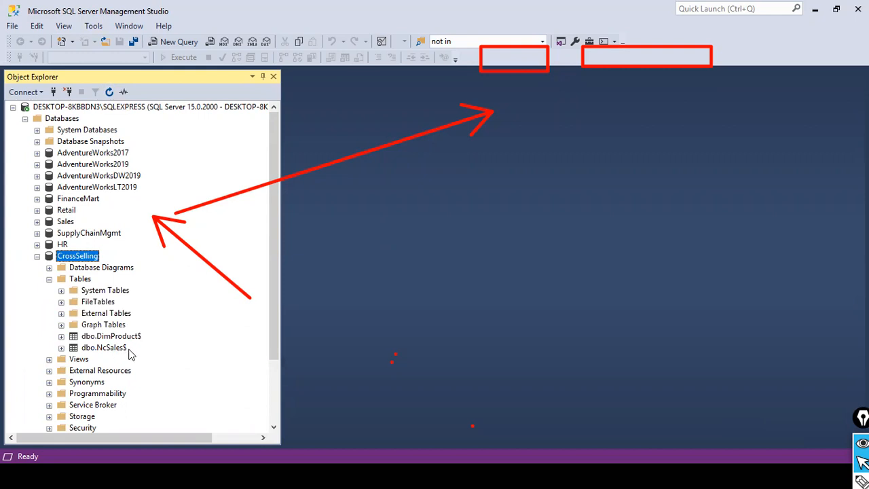
Rename the dbo.DimProduct$ table in CrossSelling to DimProduct, removing the trailing dollar sign
click(138, 342)
right_click(138, 341)
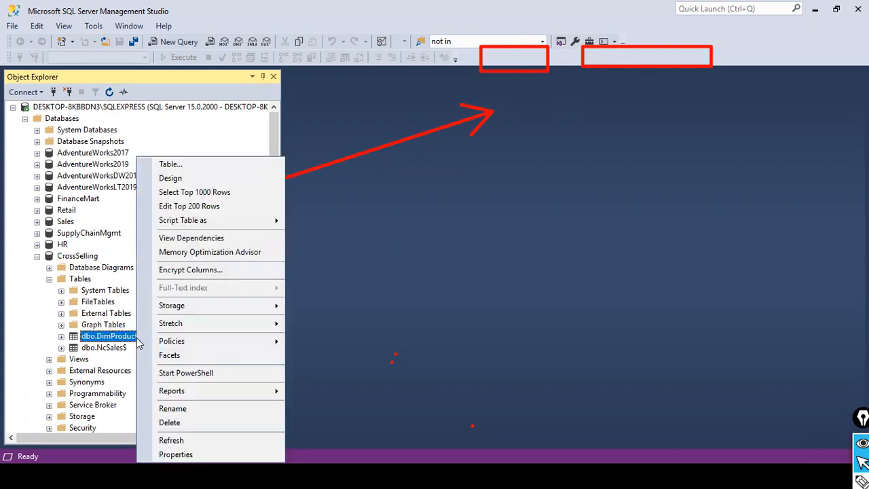
click(195, 410)
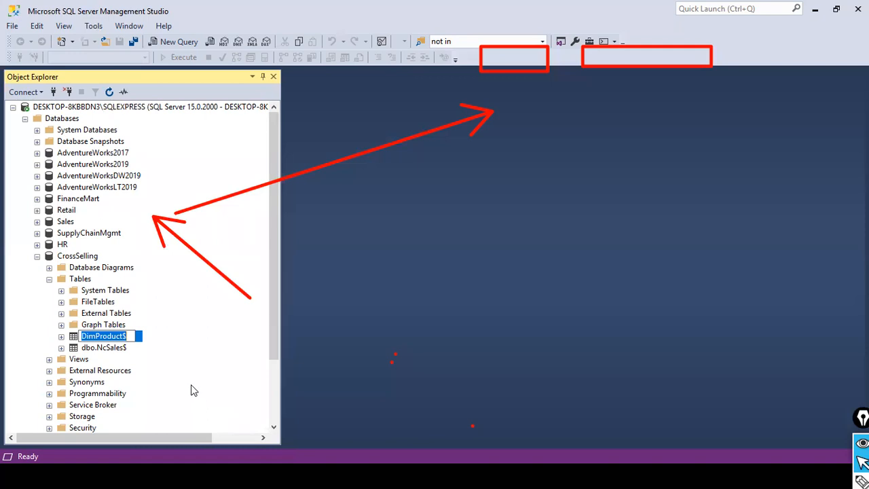
key(End)
key(BackSpace)
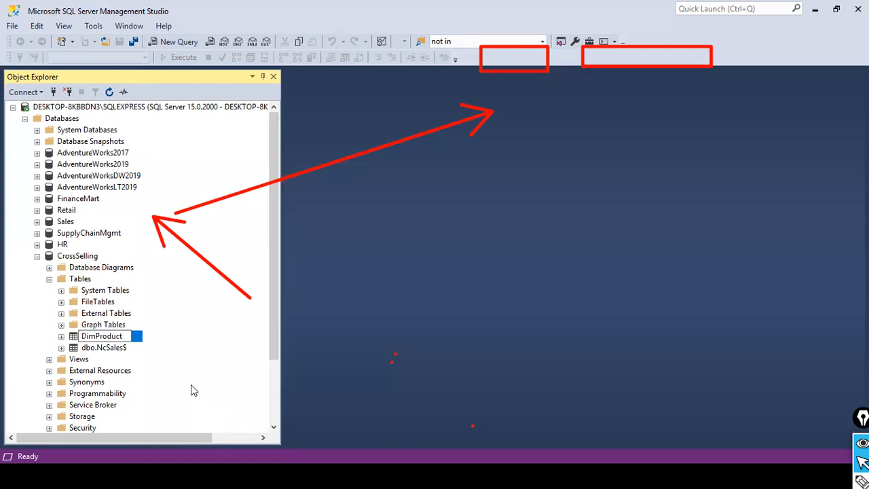
click(191, 384)
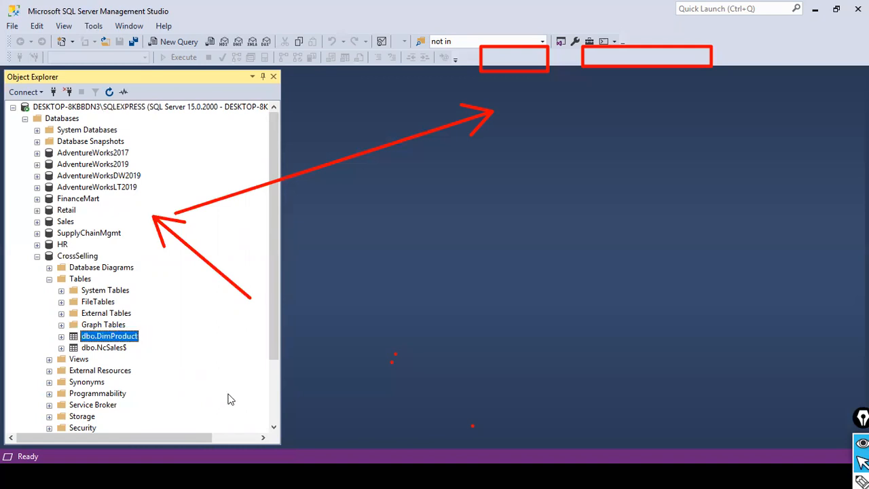
Rename the dbo.NcSales$ table to NcSales and clear the pen annotations from the screen
right_click(120, 350)
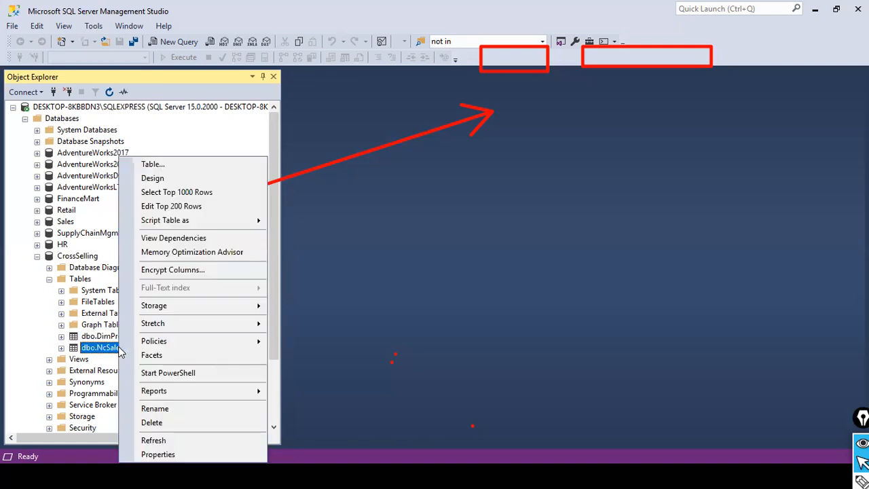
click(180, 410)
key(End)
key(BackSpace)
key(Return)
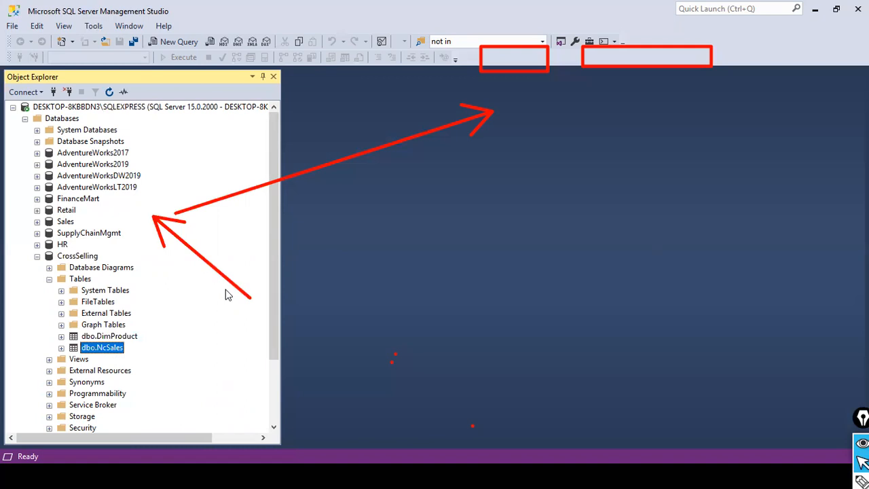
key(ctrl+shift+7)
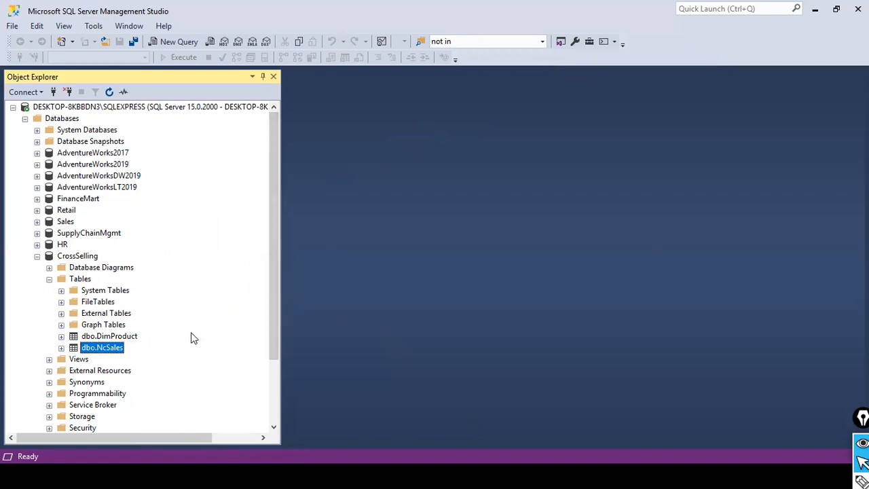
Select the top 1000 rows of the dbo.DimProduct table and look through the returned records
right_click(110, 337)
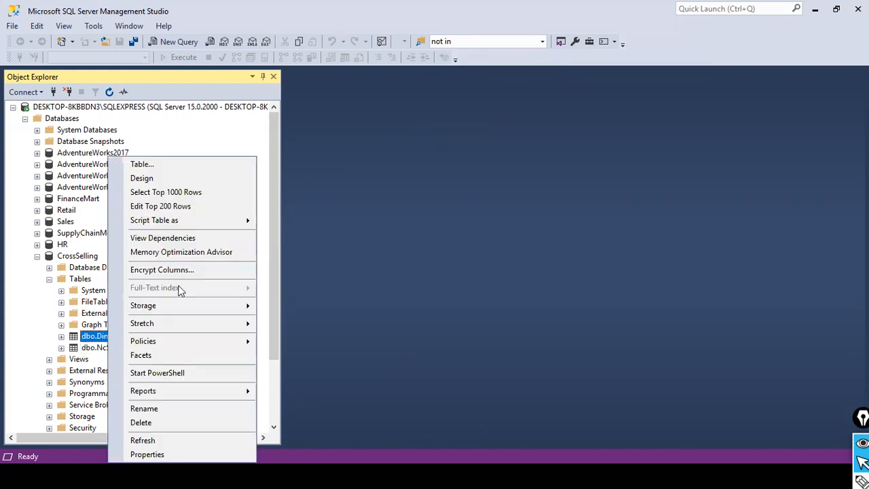
click(375, 187)
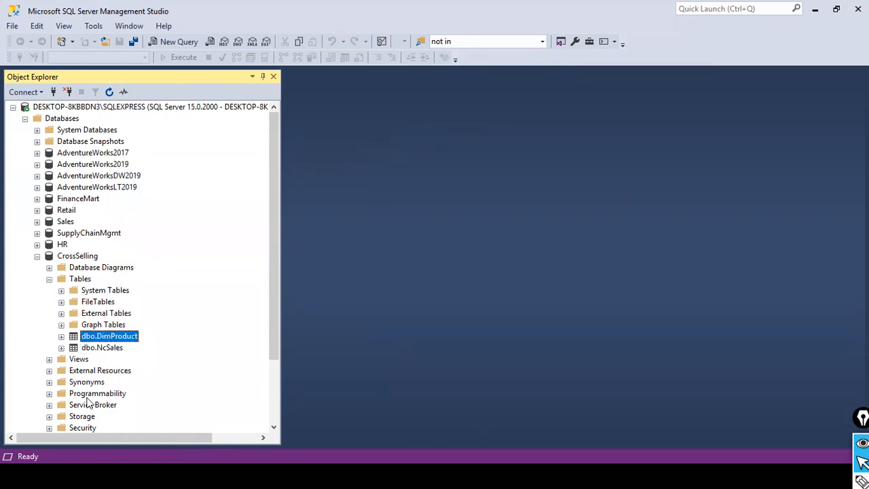
right_click(119, 339)
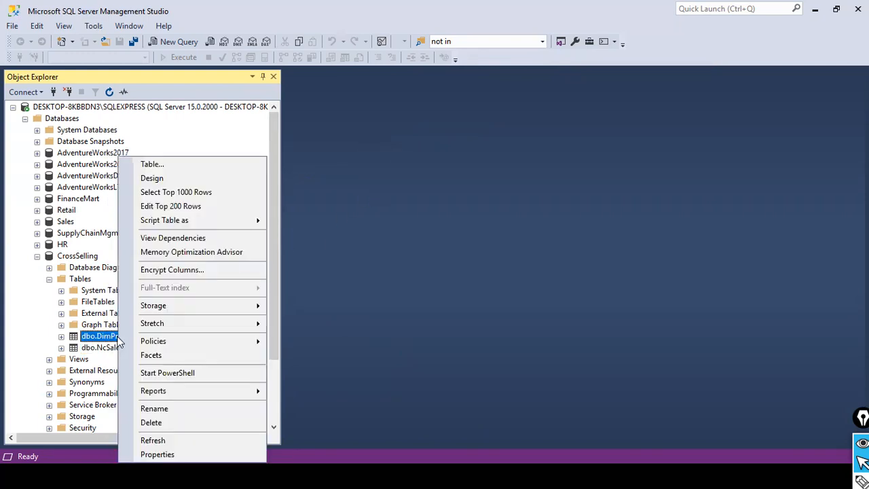
click(204, 194)
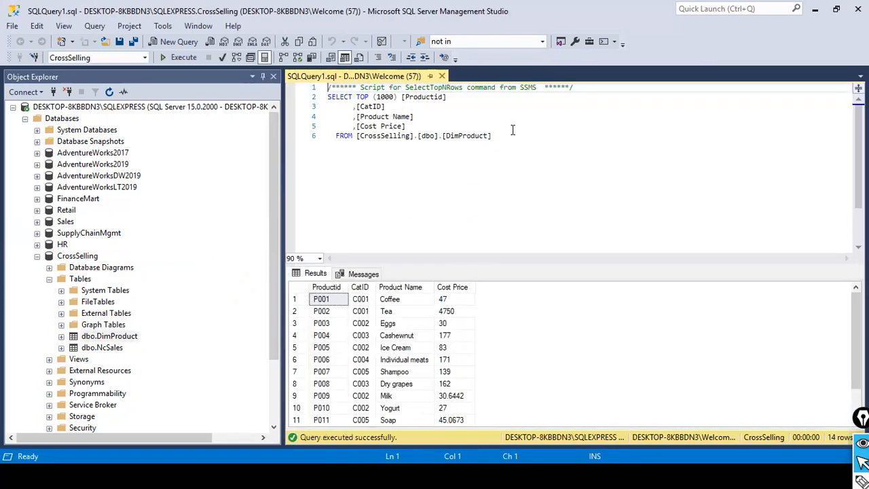
scroll(530, 320, down, 1)
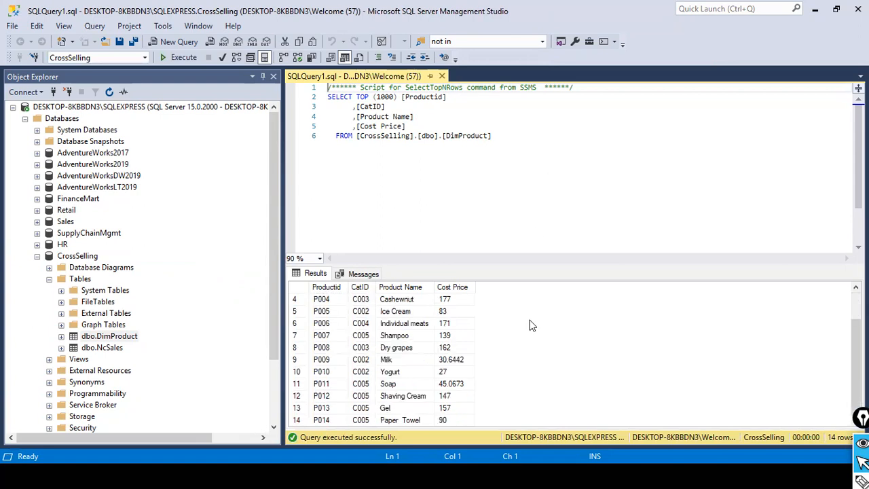
scroll(527, 319, up, 1)
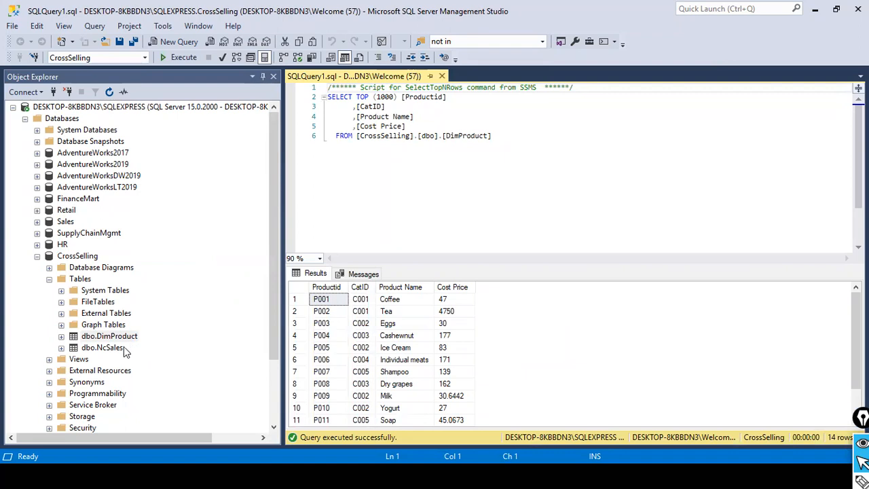
Select the top 1000 rows of the dbo.NcSales table and look through the returned records
click(112, 348)
right_click(112, 348)
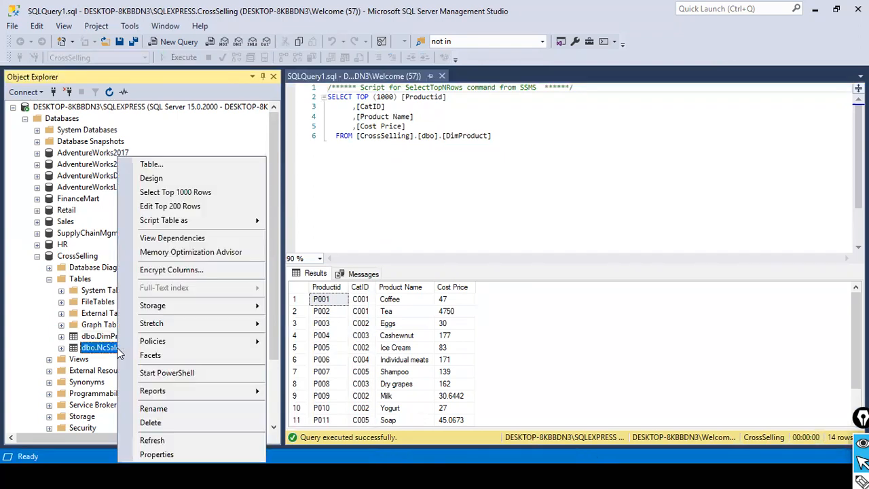
click(188, 193)
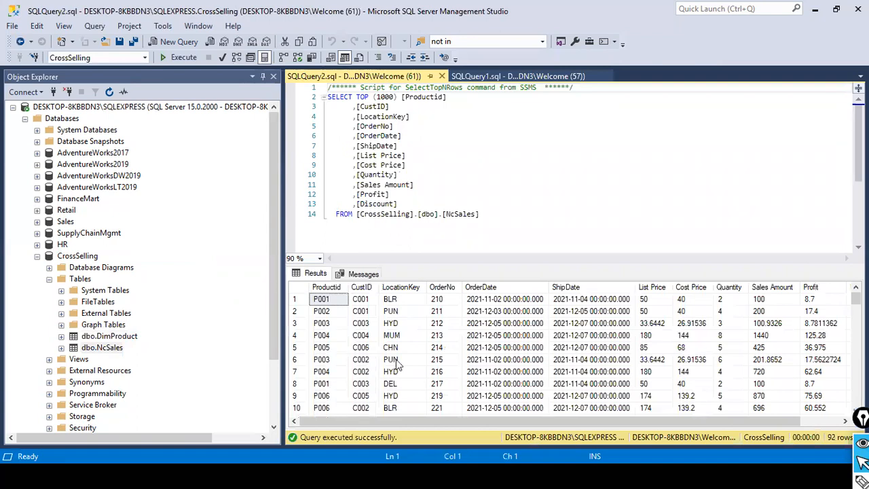
scroll(397, 363, down, 10)
scroll(394, 363, up, 12)
key(ctrl+a)
click(540, 197)
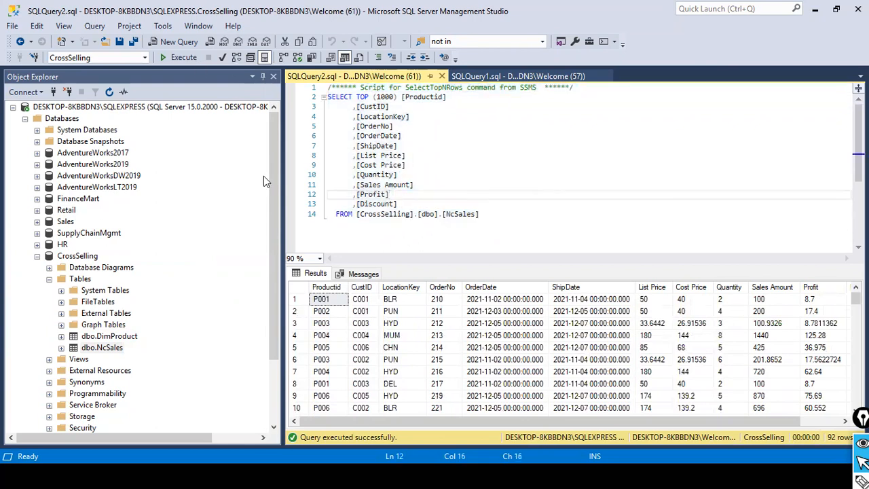
Review the DimProduct query again, and return to the NcSales query and its results
click(502, 87)
click(502, 76)
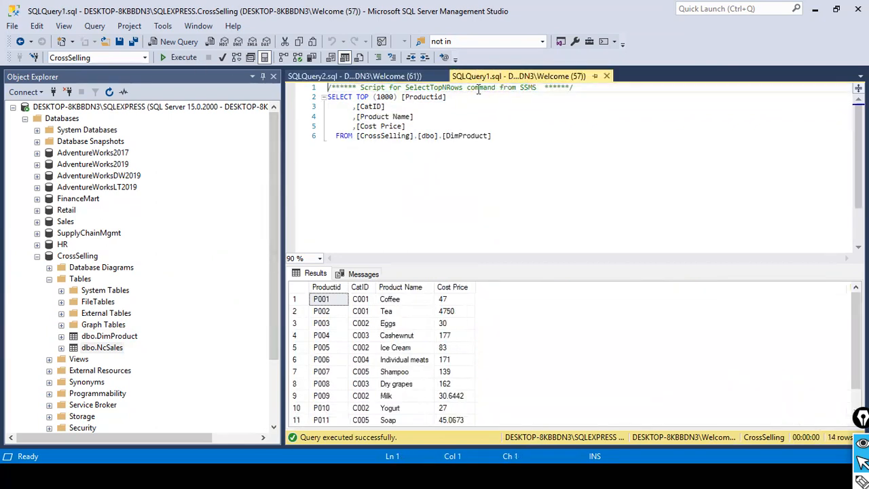
click(401, 76)
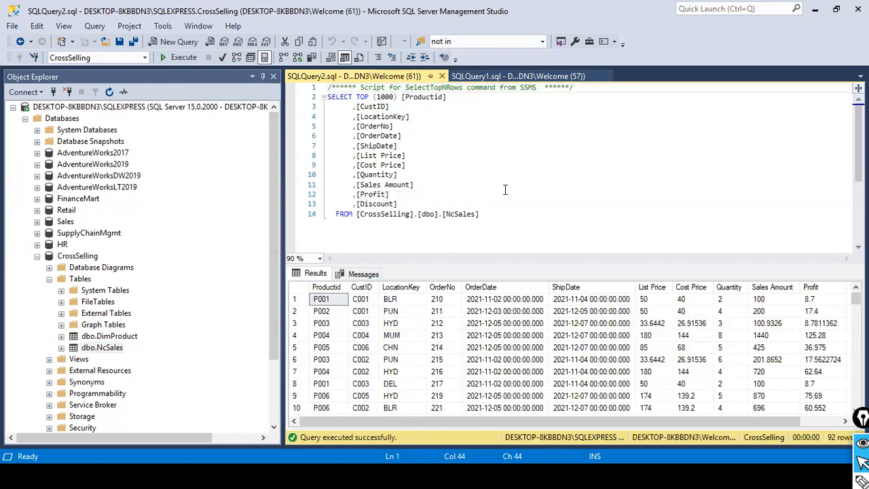
click(504, 219)
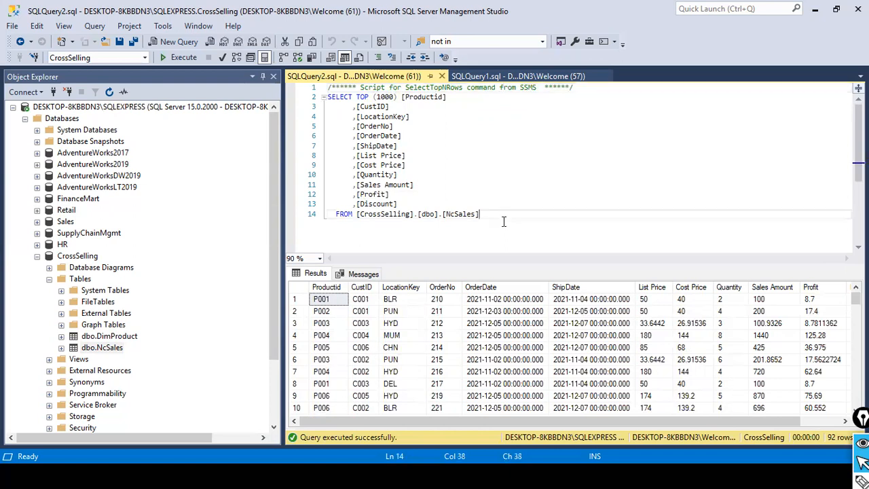
key(alt+Tab)
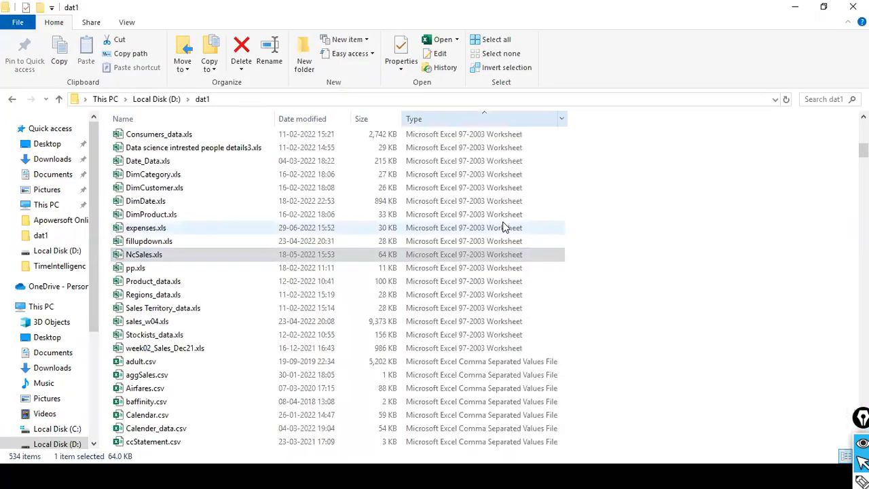
key(alt+Tab)
key(alt+Tab)
key(Tab)
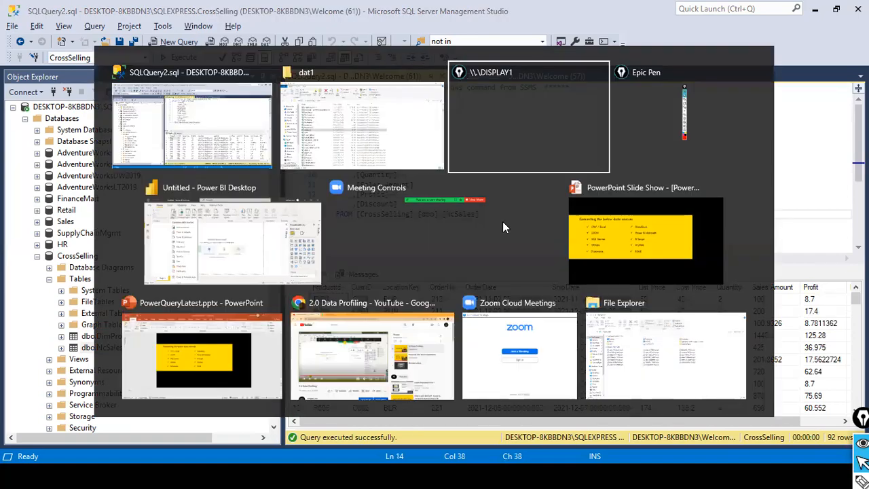
key(Tab)
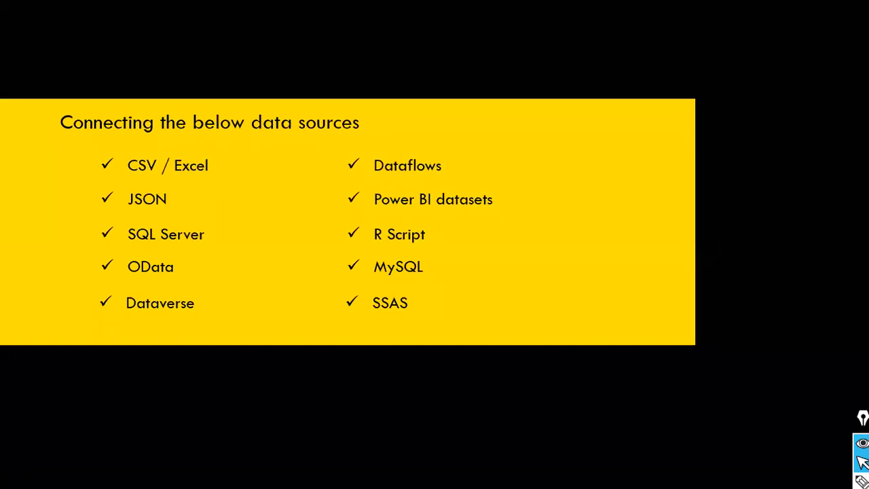
key(alt+Tab)
key(Tab)
key(Tab)
key(Tab)
key(Tab)
key(Tab)
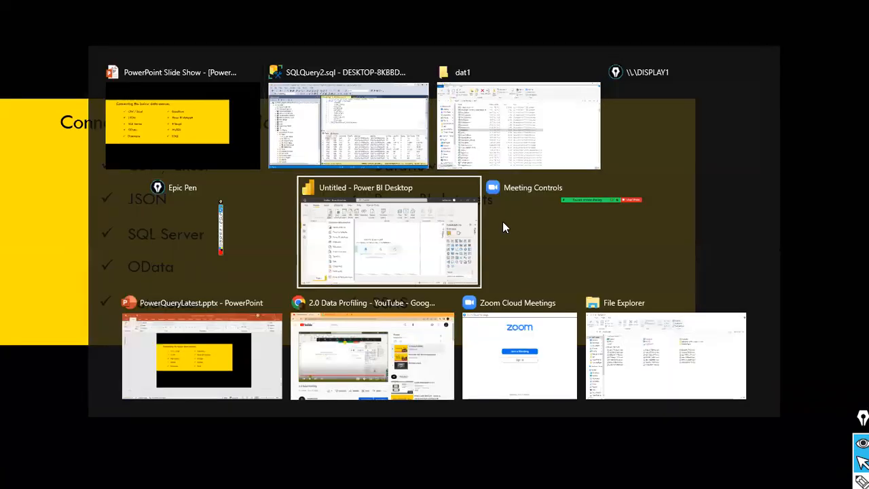
key(Tab)
key(Tab)
key(Tab)
key(Tab)
key(Tab)
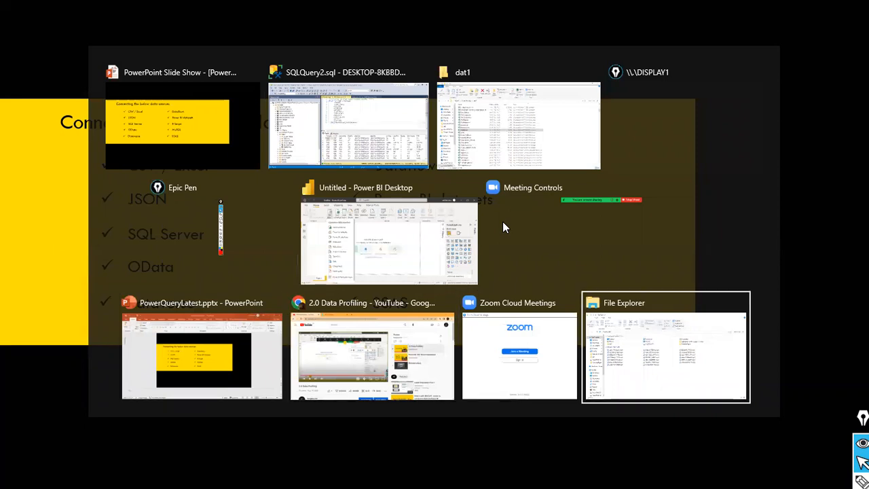
key(Tab)
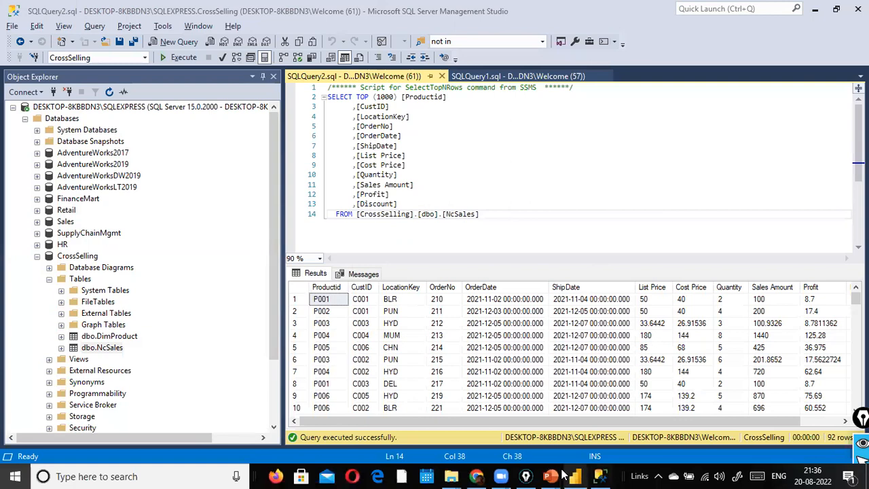
Switch to Power BI Desktop, reposition its window so the ribbon is fully visible, and open the SQL Server database connection dialog
key(super)
click(576, 476)
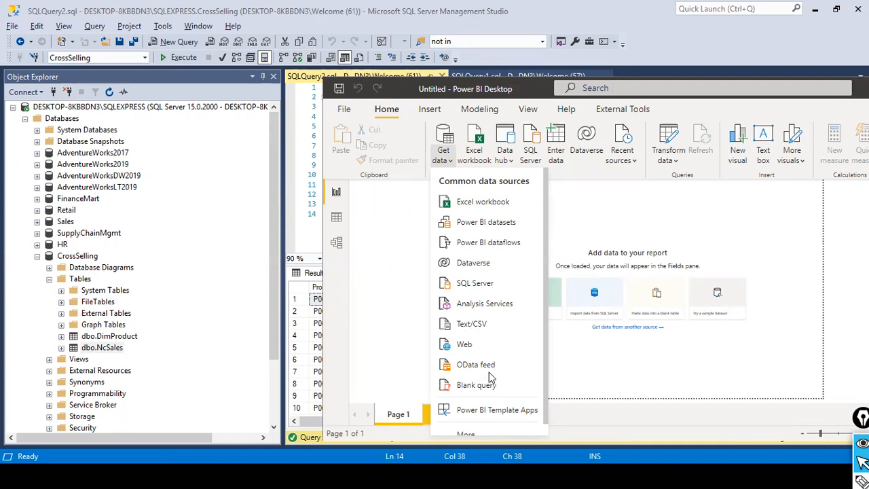
drag(454, 88, 254, 45)
click(392, 78)
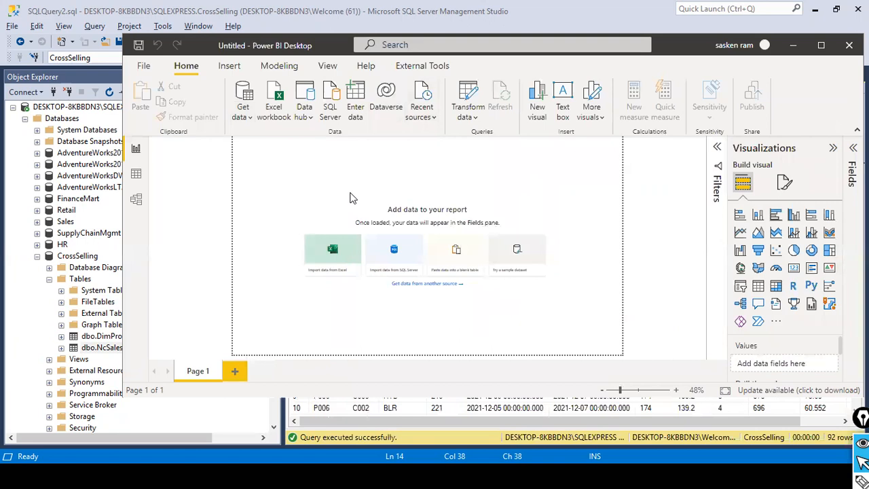
click(242, 116)
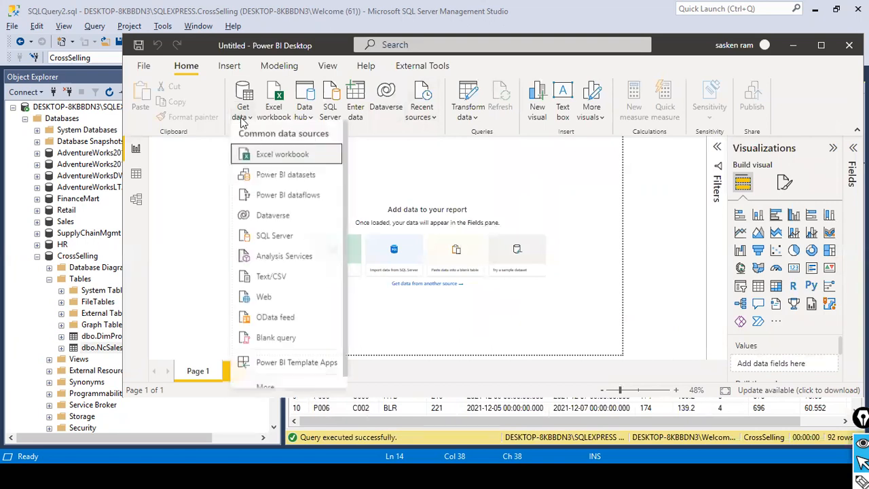
click(303, 242)
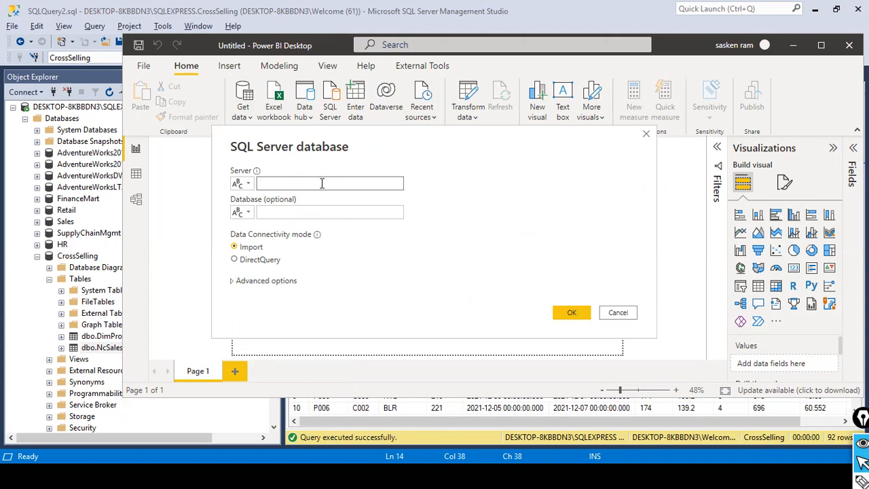
Switch to SQL Server Management Studio, copy the server name from the Connect to Server dialog, and cancel the dialog
click(97, 6)
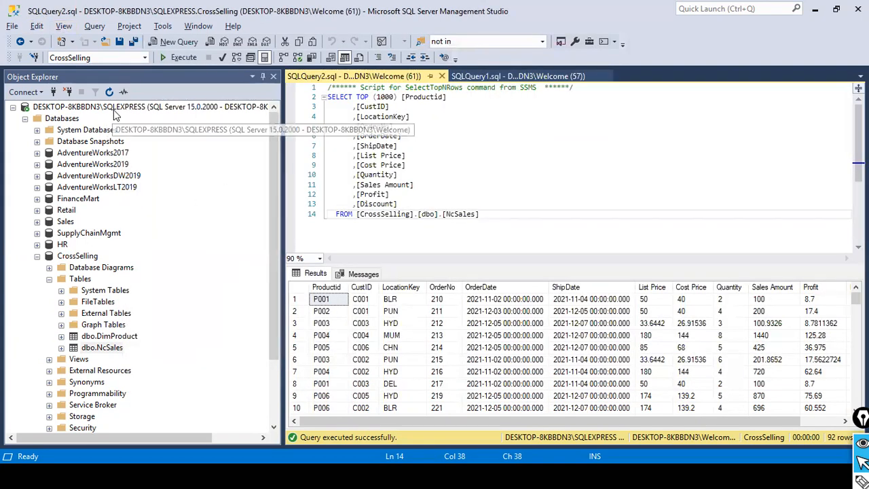
right_click(114, 115)
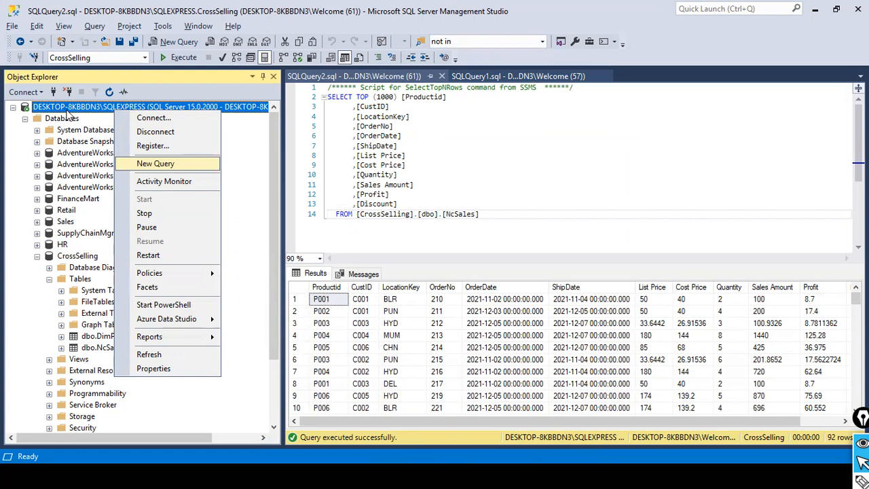
click(153, 118)
right_click(509, 161)
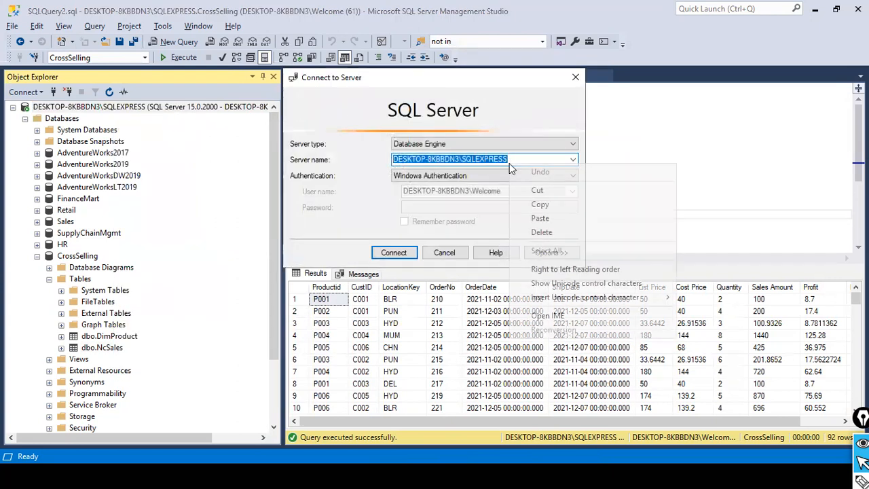
click(553, 206)
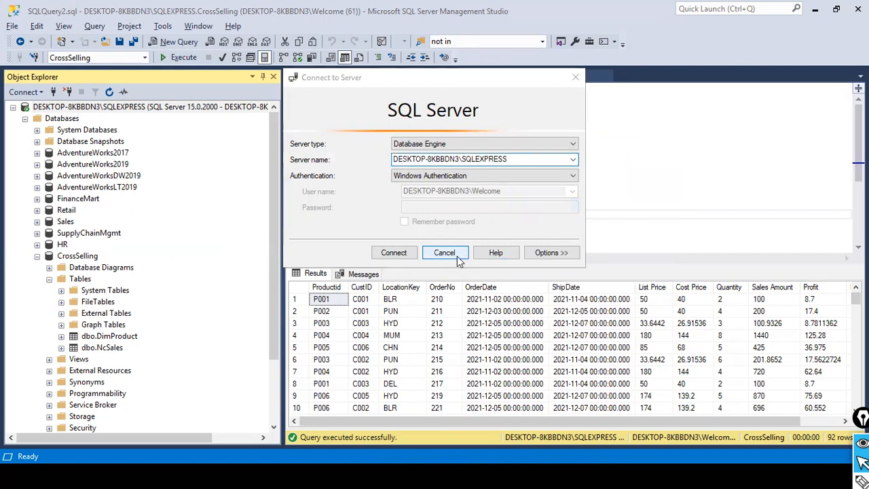
click(458, 258)
Switch to Power BI Desktop and paste DESKTOP-8KBBDN3\SQLEXPRESS as the server for the SQL Server database connection
key(alt+Tab)
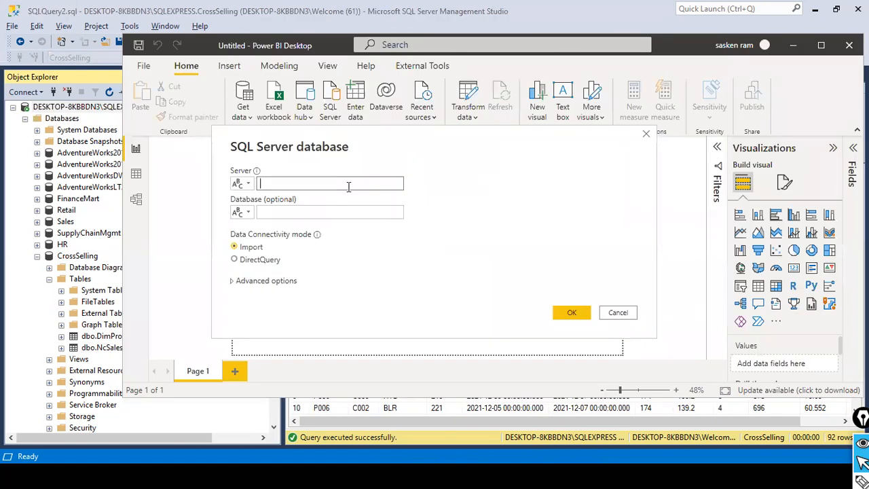
key(ctrl+v)
click(358, 213)
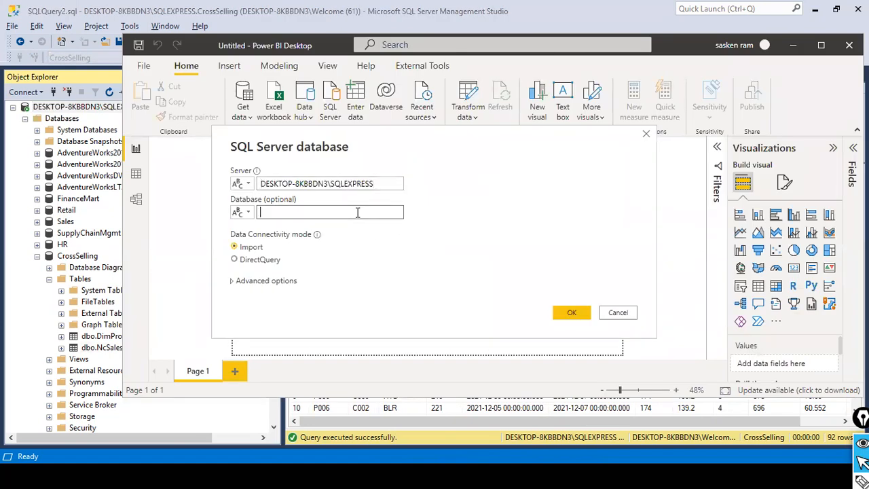
Check the CrossSelling database in SQL Server Management Studio, and connect from Power BI Desktop in Import mode with the database name left blank
key(alt+Tab)
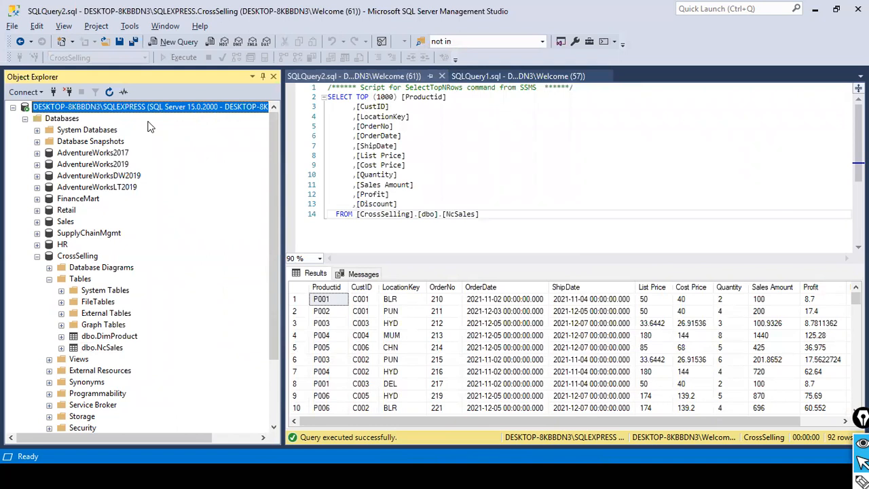
key(alt+Tab)
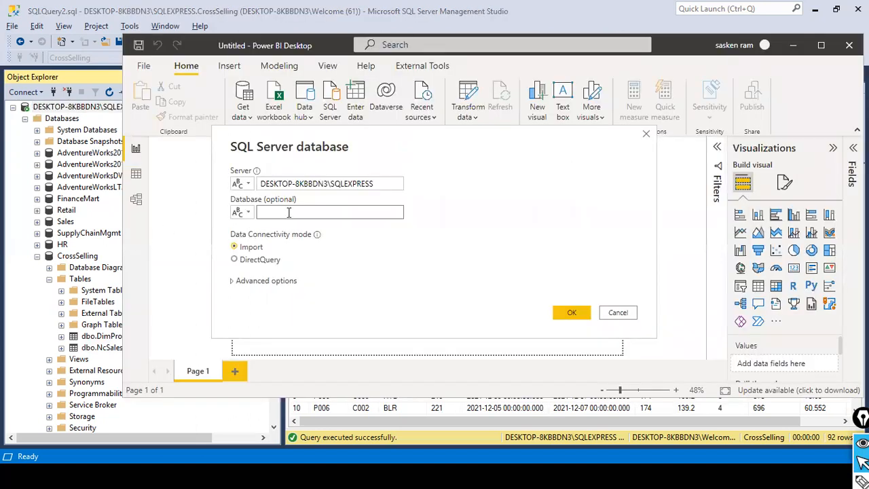
key(alt+Tab)
click(83, 257)
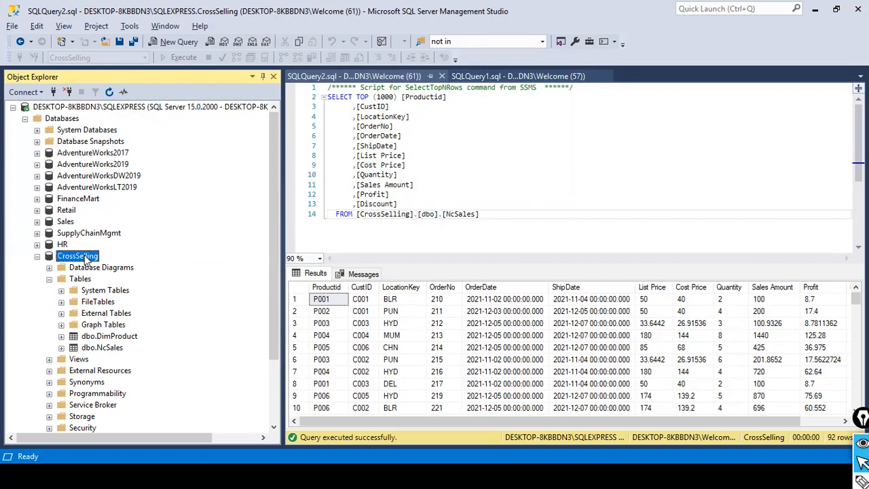
key(alt+Tab)
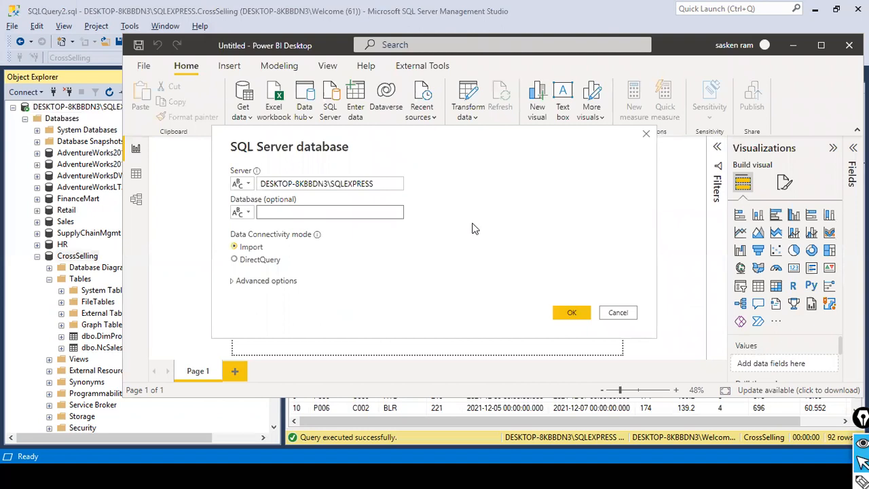
click(567, 316)
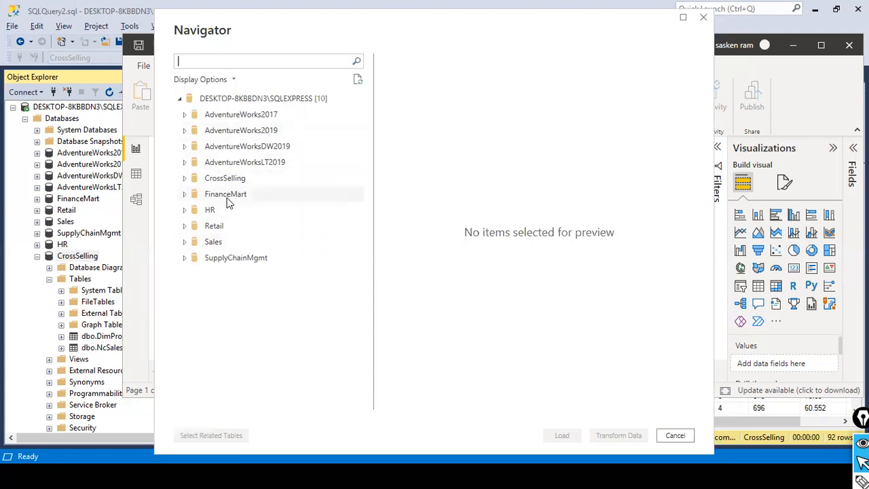
Expand the CrossSelling database in the Navigator and mark its DimProduct and NcSales tables for loading
click(188, 182)
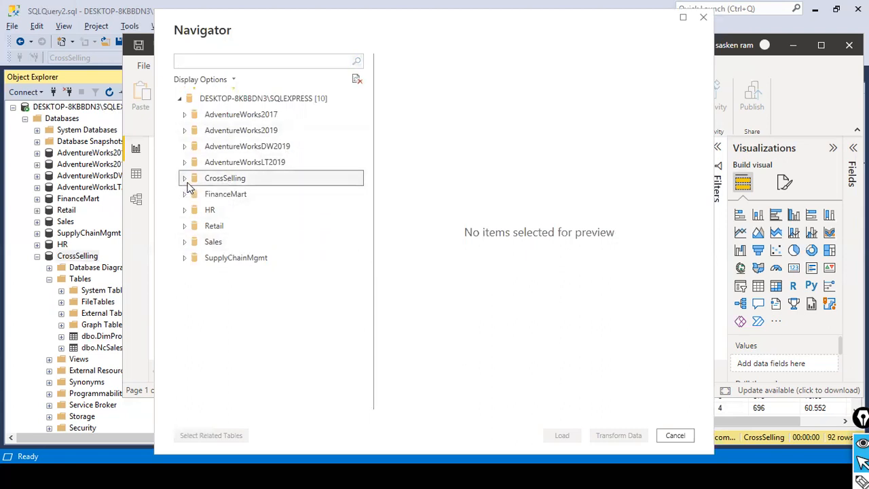
click(185, 179)
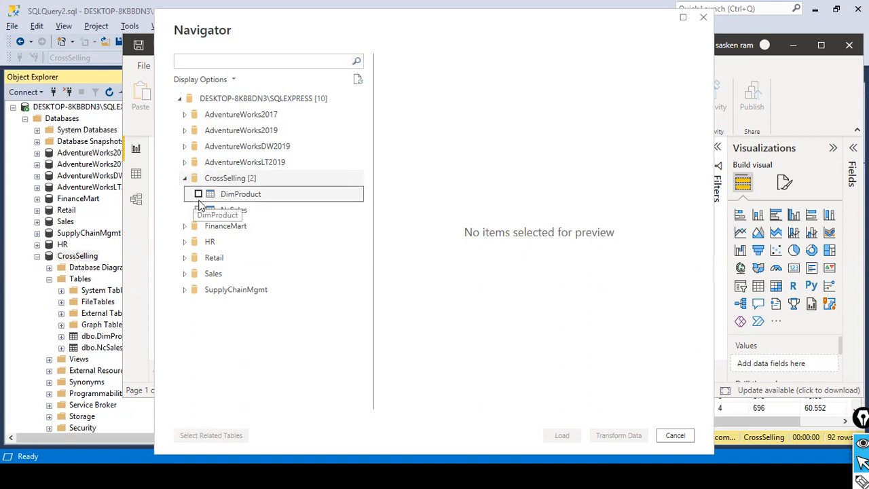
click(202, 196)
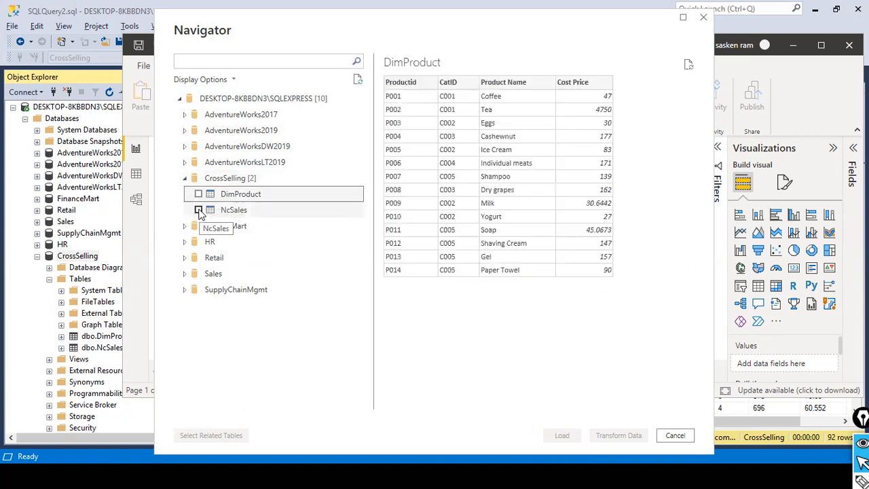
click(198, 210)
click(198, 194)
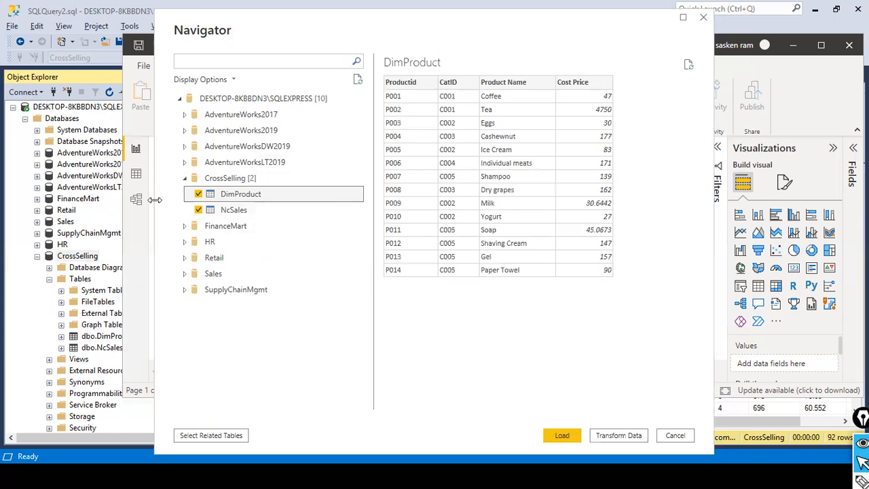
Expand the Sales database in the Navigator and mark its DimCategory table for loading
click(188, 275)
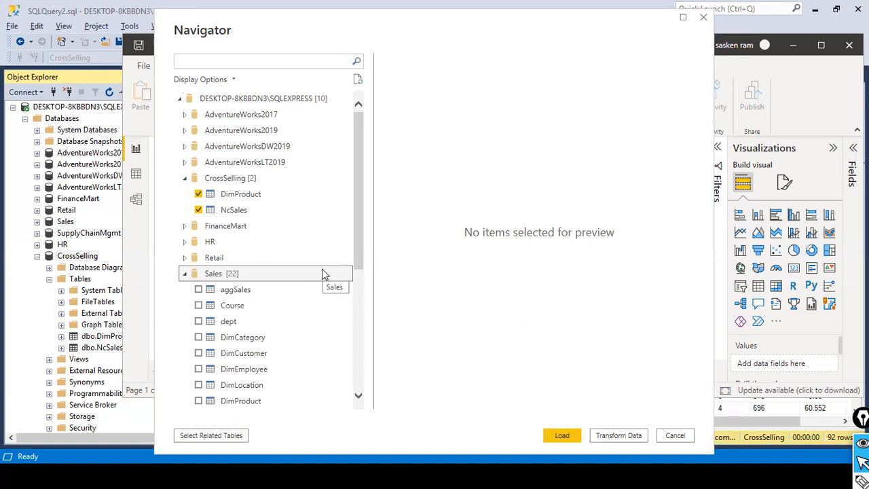
scroll(319, 278, down, 3)
scroll(306, 264, up, 3)
scroll(306, 263, down, 3)
click(200, 243)
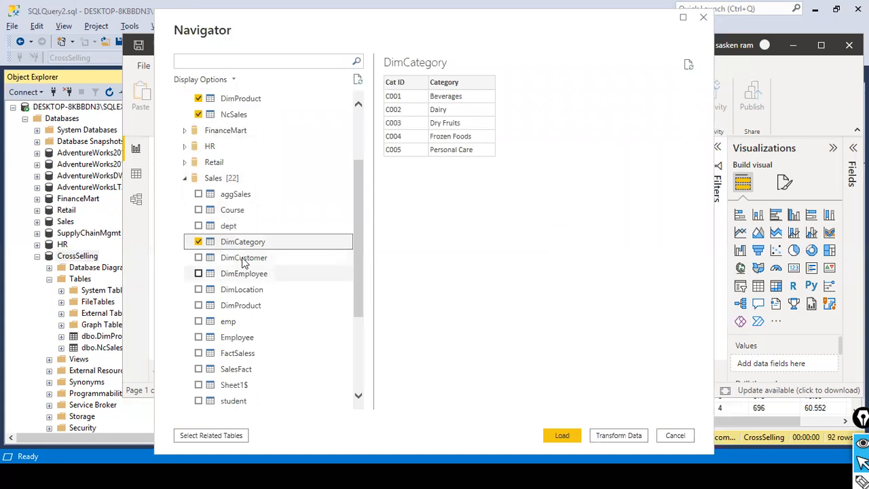
Mark the DimCustomer, DimLocation and DimEmployee tables of the Sales database as well, and load all marked tables
scroll(217, 204, up, 1)
scroll(239, 219, down, 4)
scroll(239, 218, up, 1)
click(198, 163)
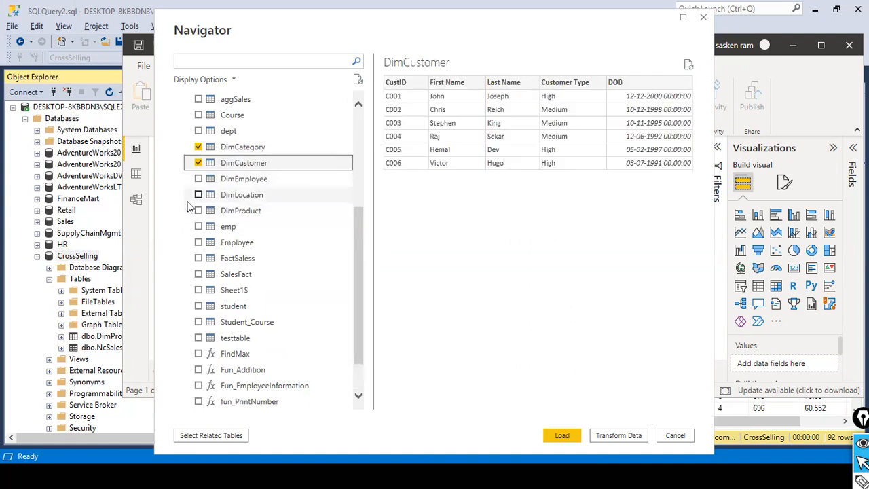
click(198, 195)
scroll(210, 231, up, 4)
scroll(217, 230, down, 5)
click(198, 131)
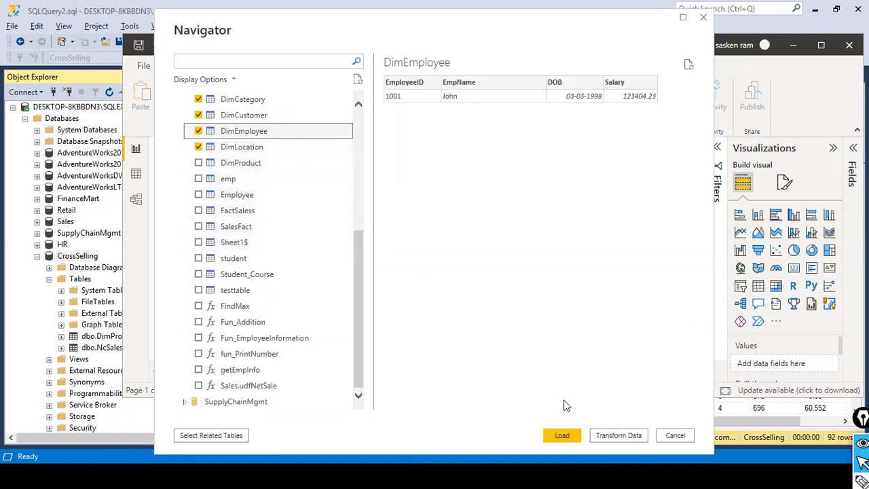
click(563, 437)
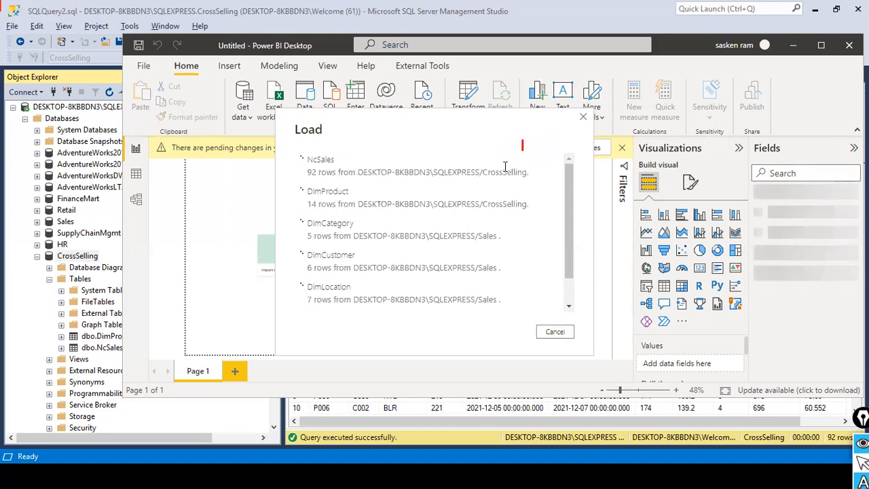
text(DAS)
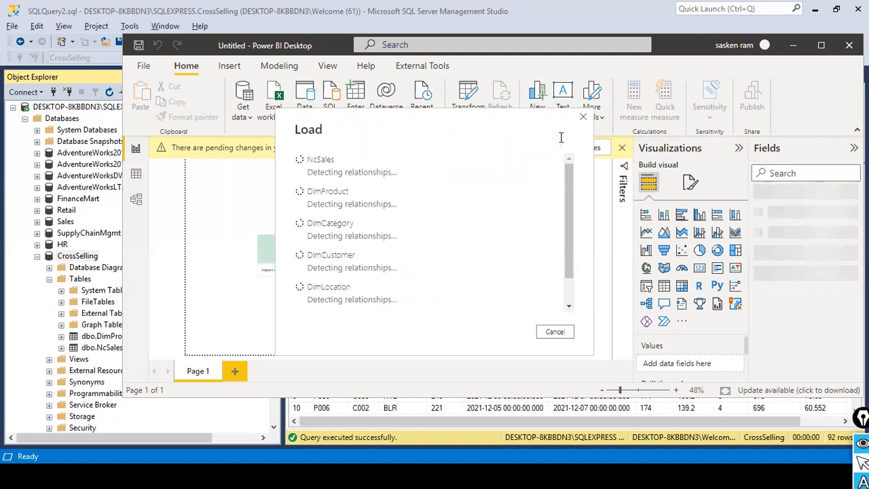
text(dax)
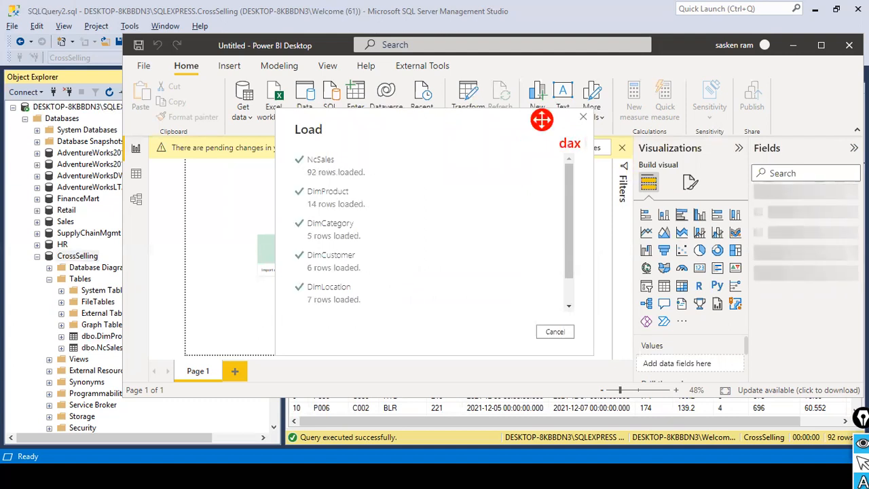
text( fluction)
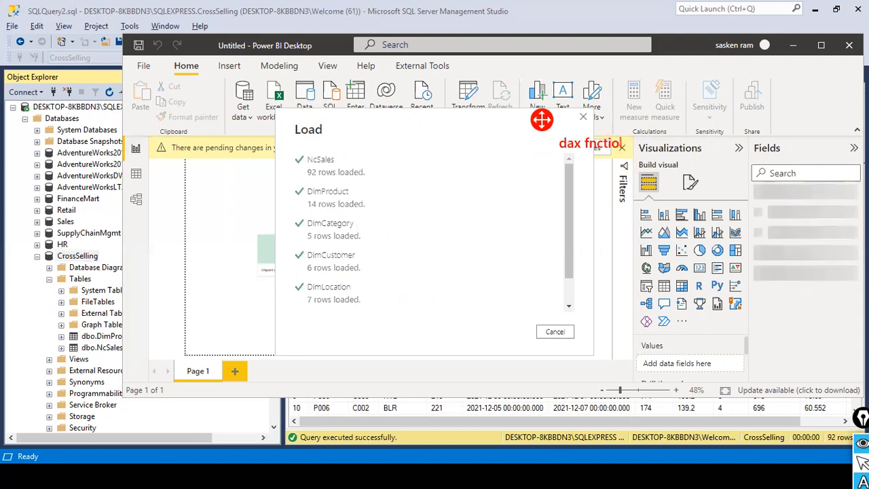
key(BackSpace)
key(BackSpace)
key(BackSpace)
key(BackSpace)
key(BackSpace)
key(BackSpace)
key(BackSpace)
text(func)
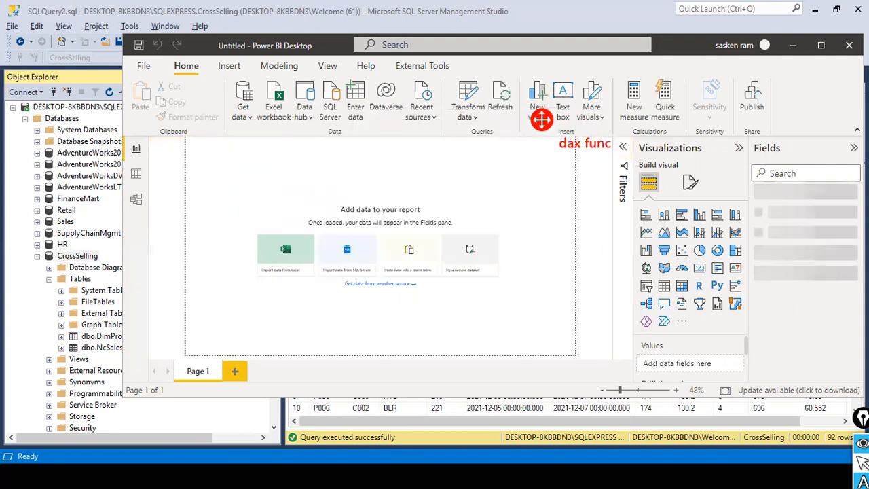
text(tions)
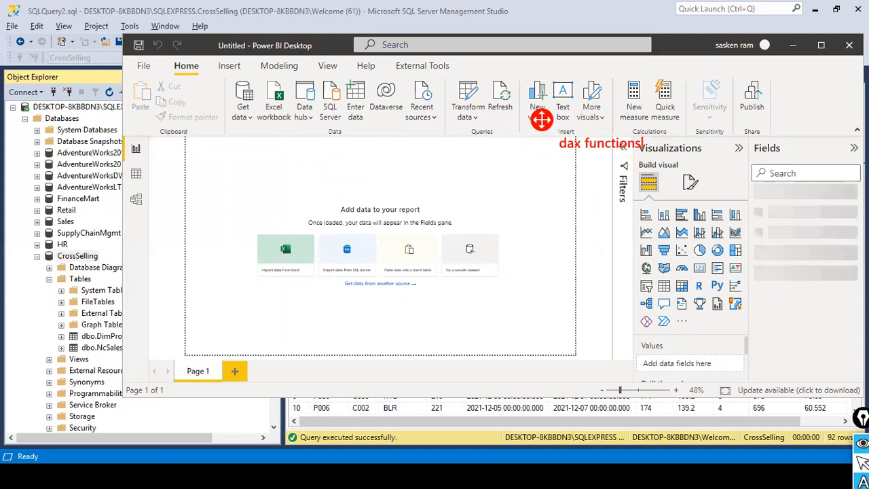
click(572, 195)
click(579, 193)
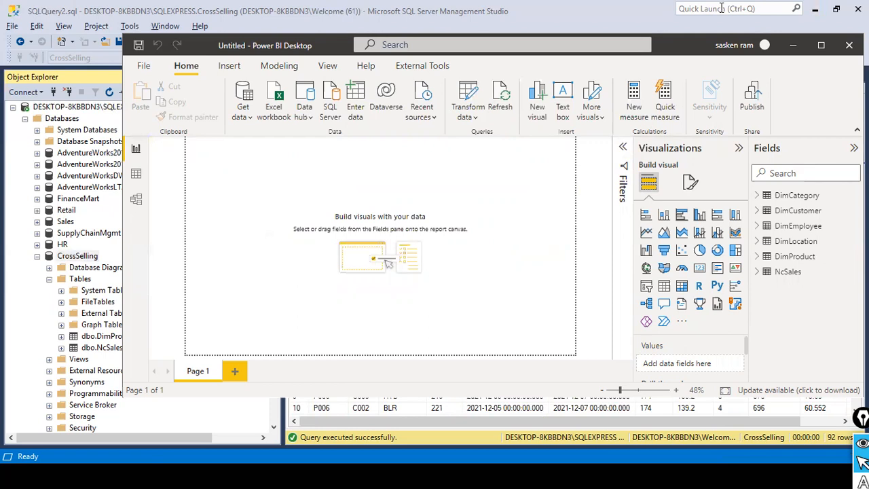
Reposition the Power BI Desktop window and expand the DimCategory and DimCustomer tables to view their fields
drag(697, 40, 612, 24)
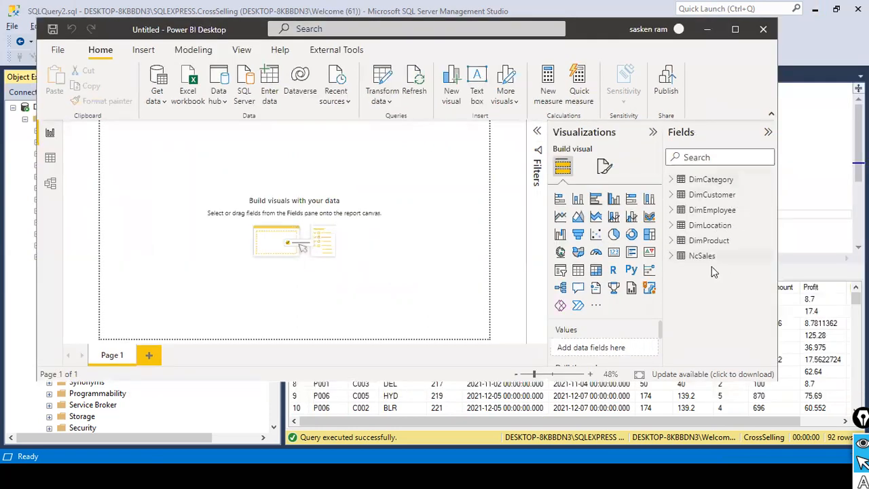
click(671, 182)
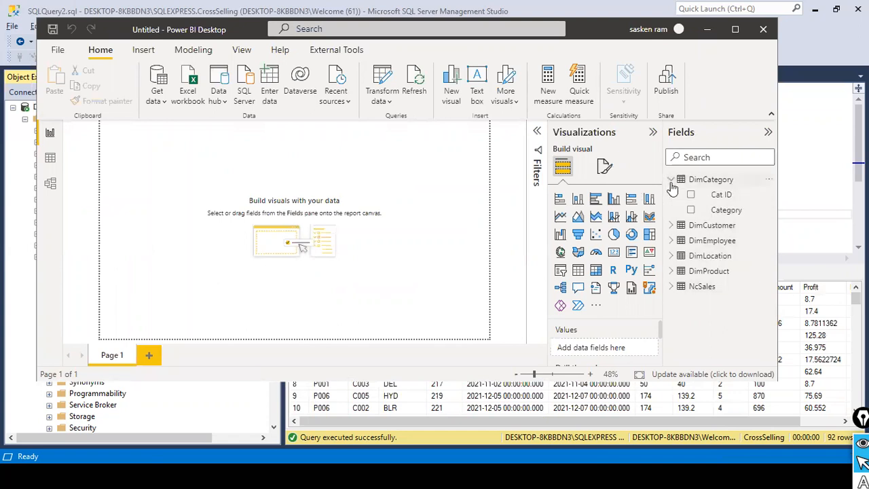
click(673, 225)
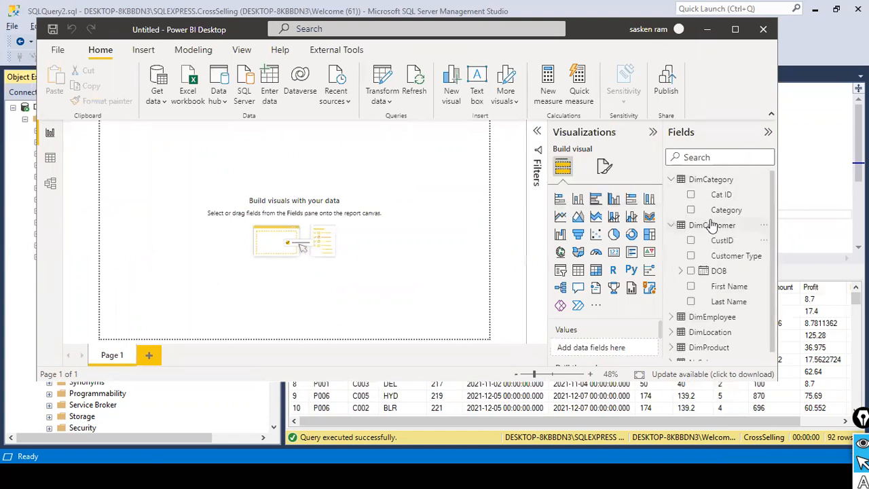
Look through the loaded DimProduct, DimLocation, DimEmployee, NcSales and DimCustomer tables in Data view, and return to Report view
click(50, 158)
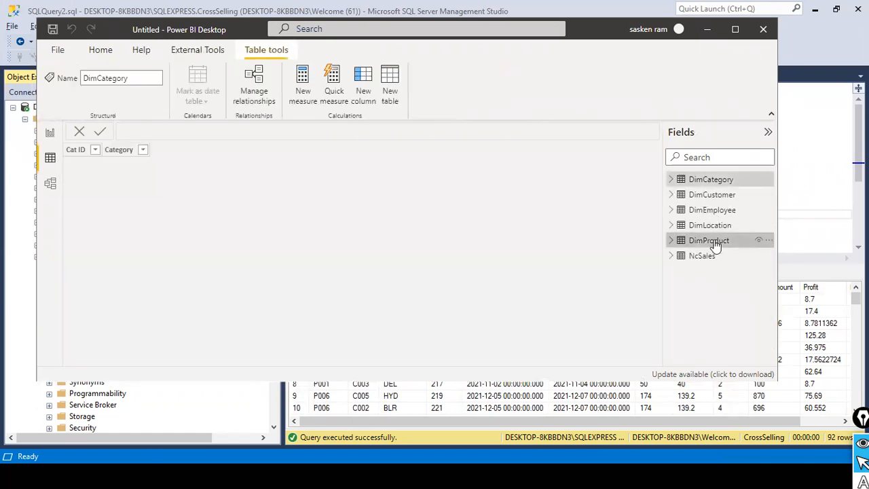
click(713, 243)
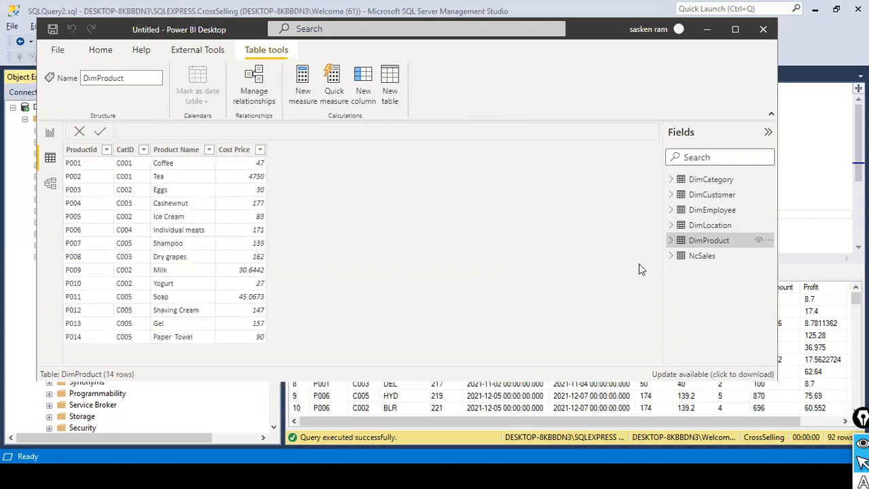
click(707, 230)
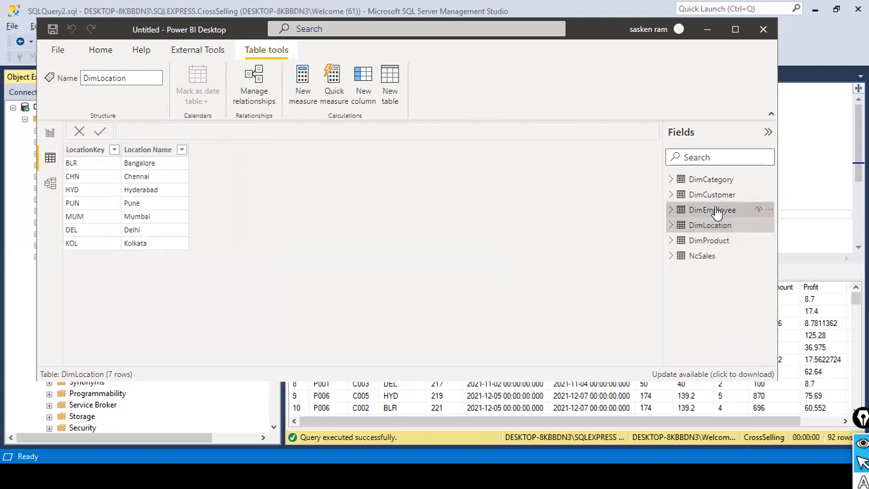
click(714, 210)
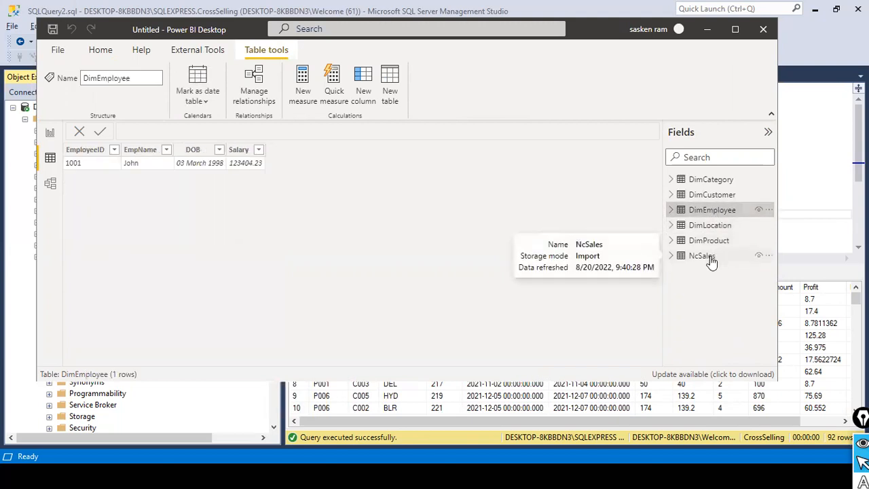
click(711, 256)
click(728, 197)
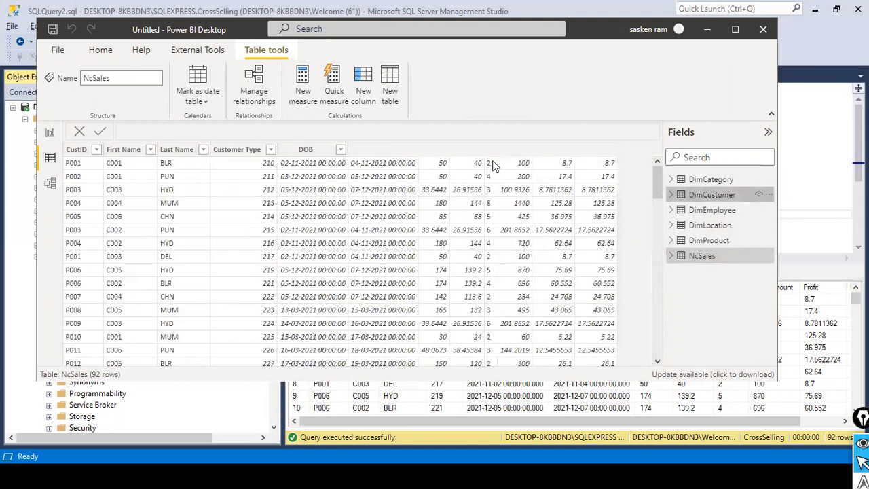
click(50, 132)
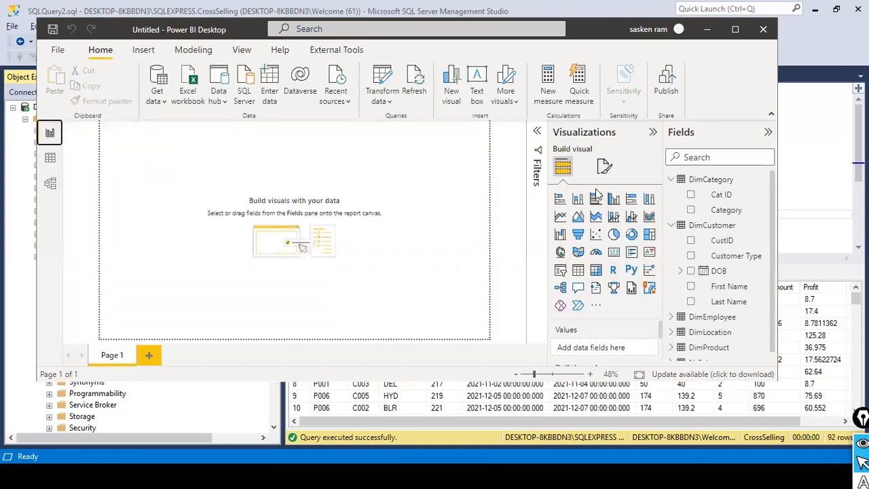
Collapse the DimCustomer table and delete the NcSales table from the model, confirming the deletion
scroll(723, 248, down, 1)
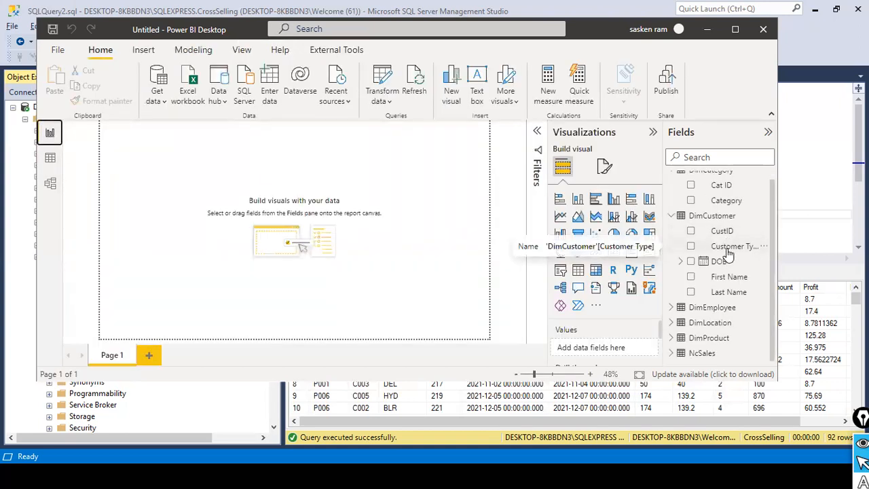
scroll(728, 253, up, 1)
click(672, 225)
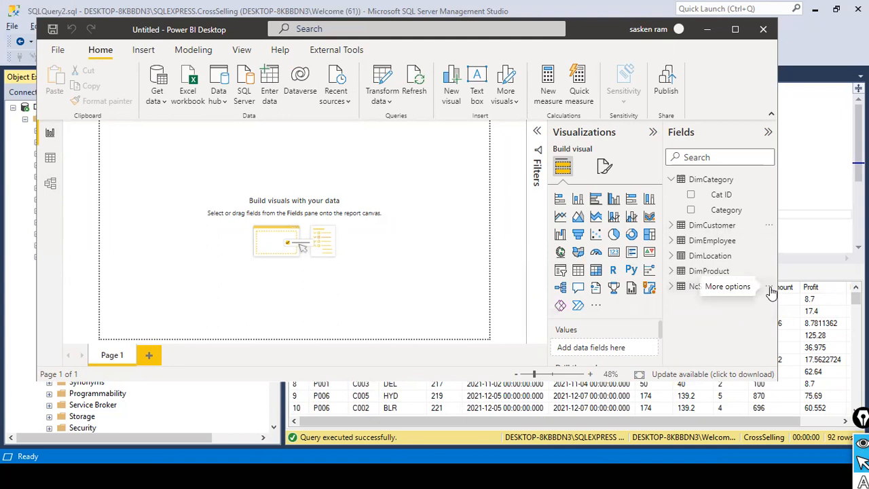
click(769, 287)
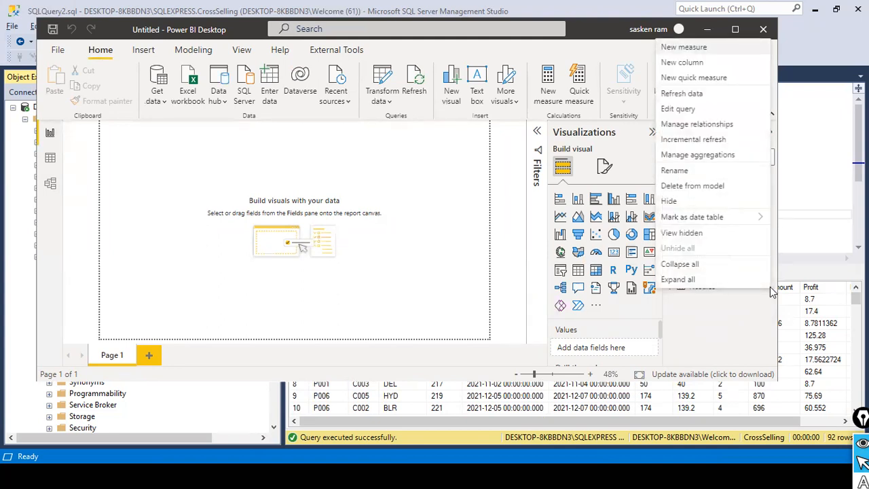
key(Escape)
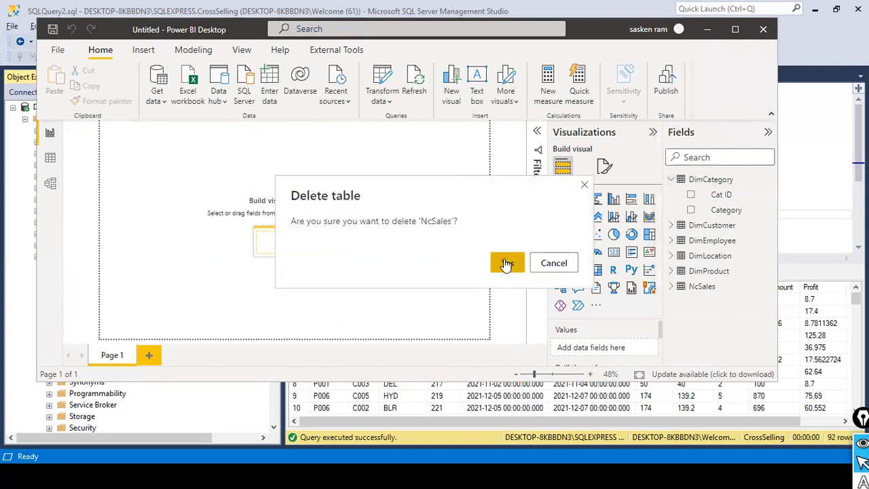
click(505, 262)
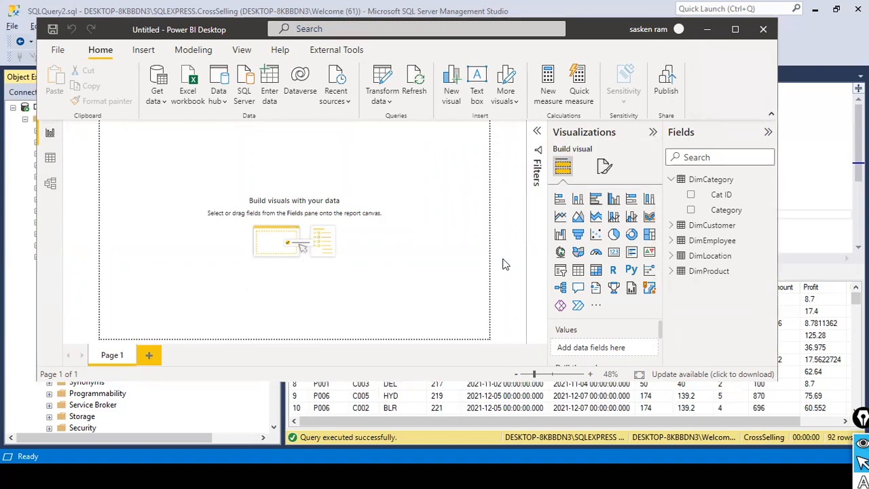
Start a SQL Server database connection to the server DESKTOP-8KBBDN3\SQLEXPRESS
click(158, 106)
click(167, 219)
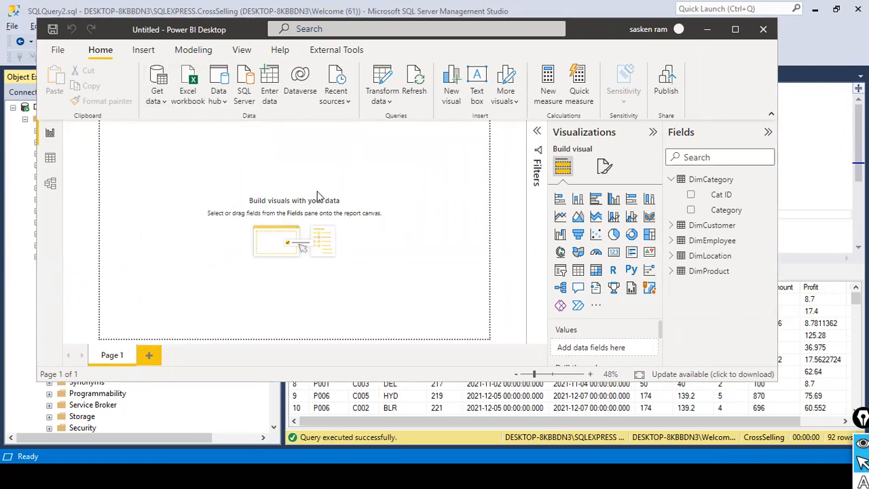
click(342, 186)
text(DESKTOP-8KBBDN3\SQLEXPRESS)
click(321, 211)
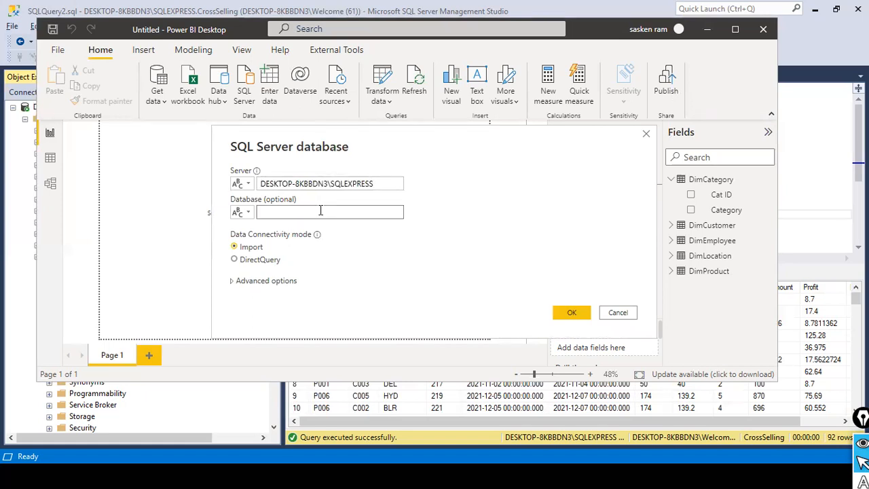
click(231, 262)
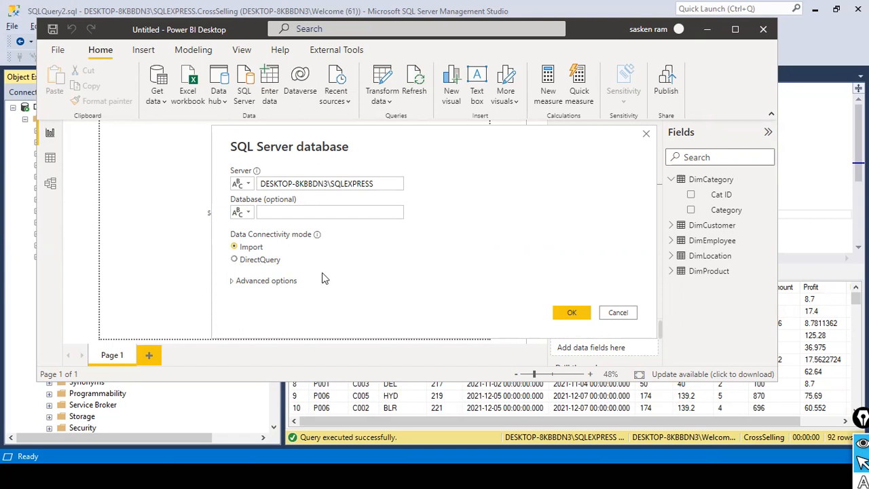
key(ctrl+shift+2)
drag(288, 281, 249, 284)
drag(227, 257, 295, 275)
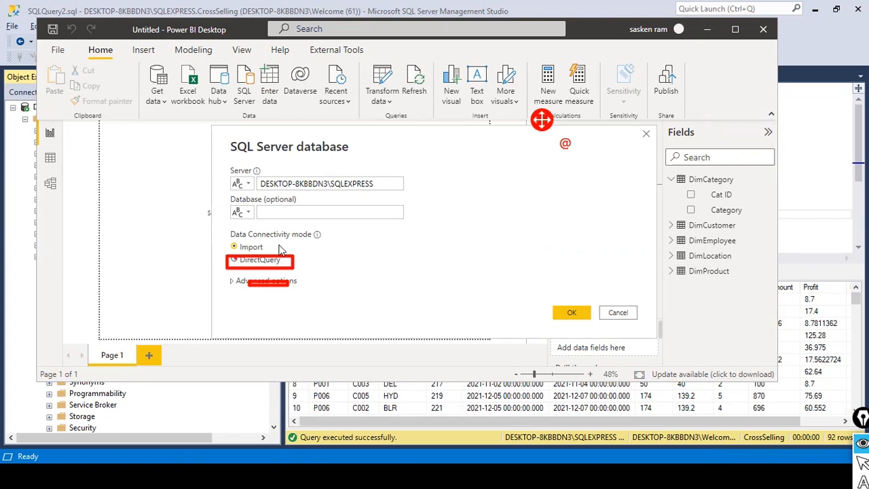
key(ctrl+shift+7)
key(ctrl+shift+2)
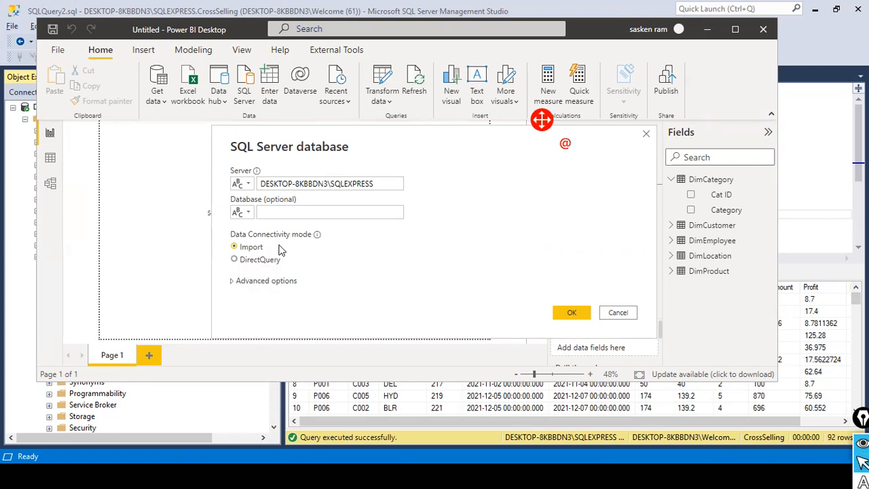
Try to connect to the Sales database in DirectQuery mode and mark its SalesFact table in the Navigator
click(238, 260)
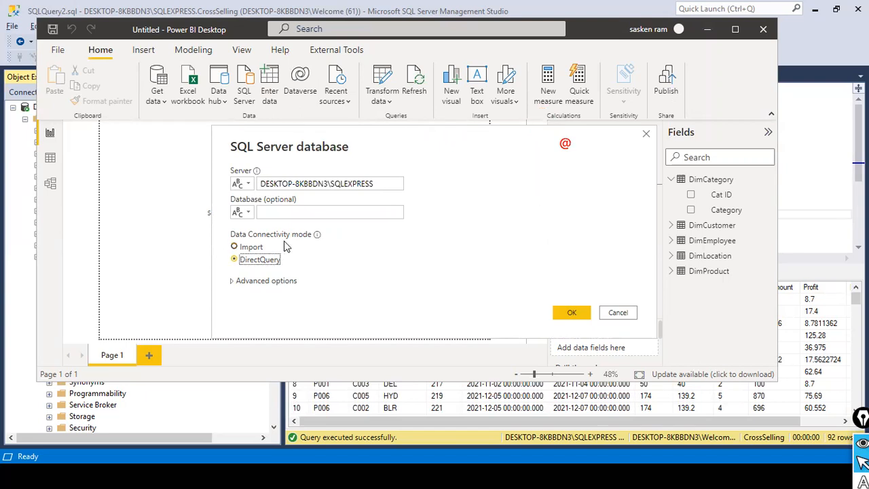
click(305, 212)
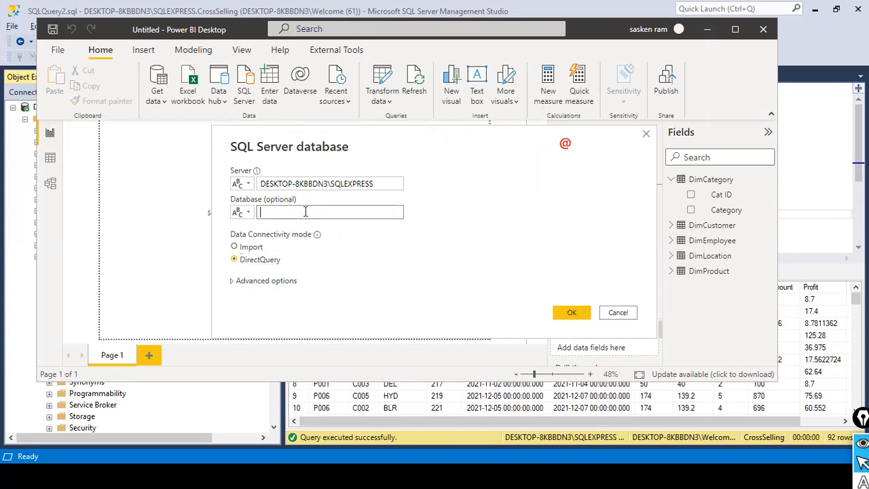
text(sales)
key(BackSpace)
key(BackSpace)
key(BackSpace)
key(BackSpace)
key(BackSpace)
text(Sales)
click(578, 309)
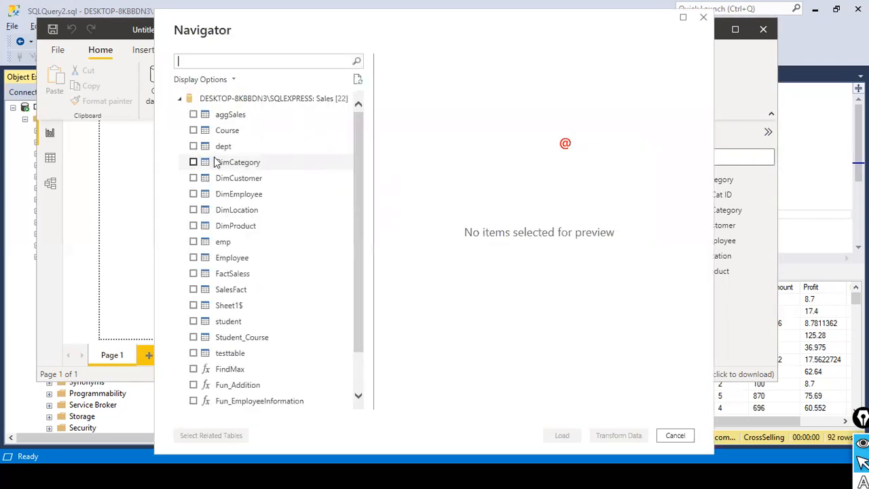
click(194, 290)
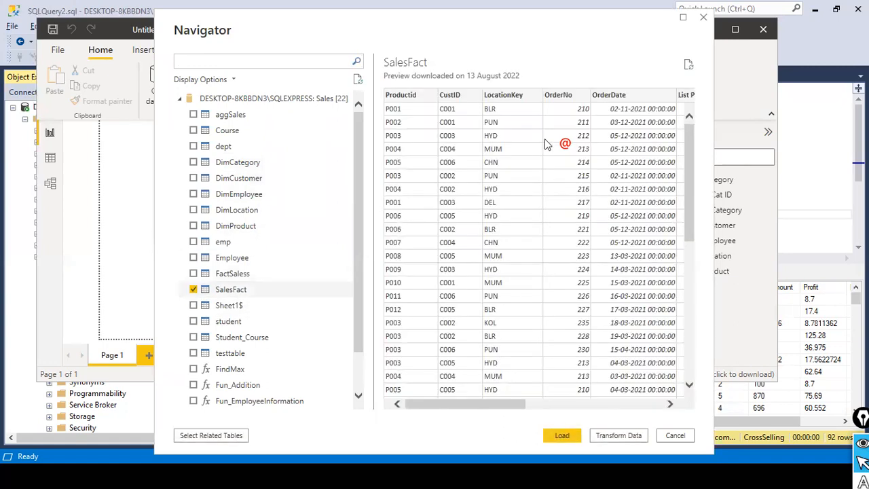
drag(495, 405, 489, 389)
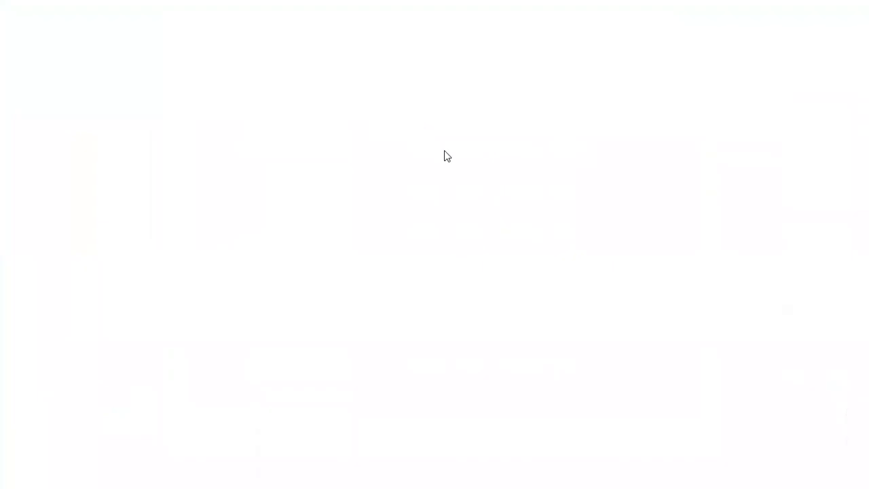
key(alt+Tab)
key(alt+Tab)
key(alt+Tab)
key(alt+Tab)
key(alt+Tab)
key(alt+Tab)
key(alt+Tab)
key(alt+Tab)
key(alt+Tab)
key(alt+Tab)
key(alt+Tab)
key(alt+Tab)
key(alt+Tab)
key(alt+Tab)
key(XF86AudioRaiseVolume)
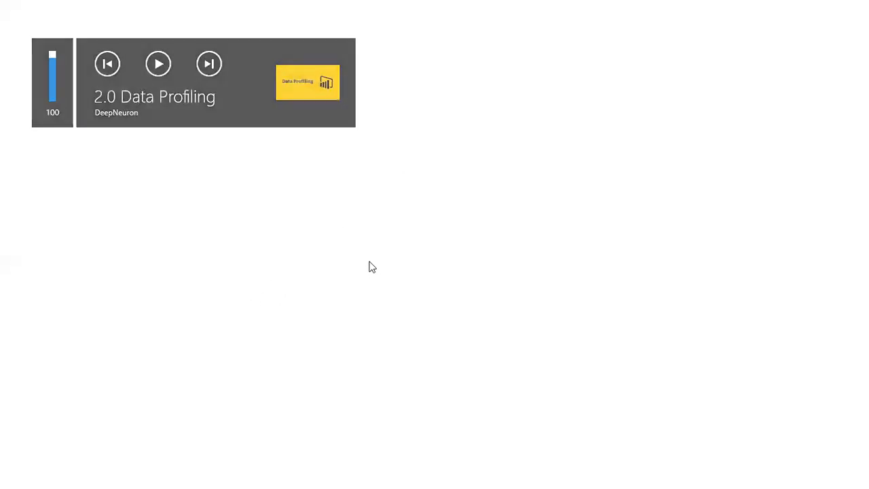
key(alt+Tab)
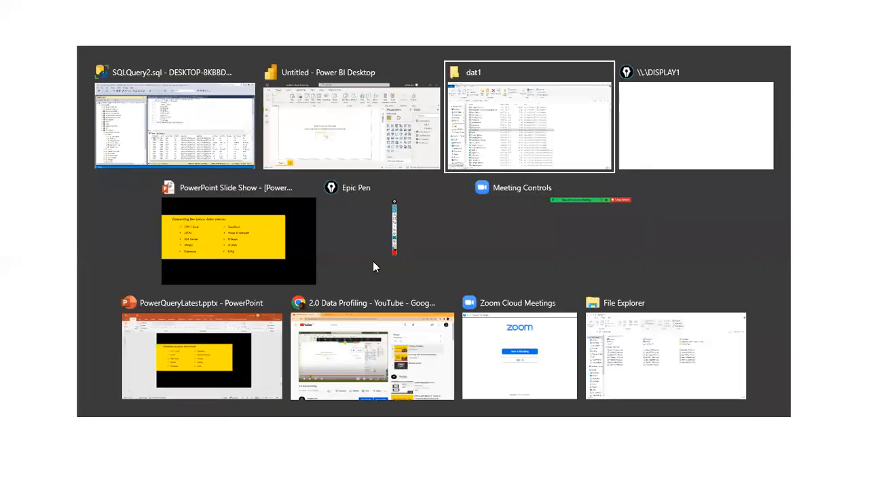
key(Tab)
key(Tab)
key(Tab)
key(Tab)
key(Tab)
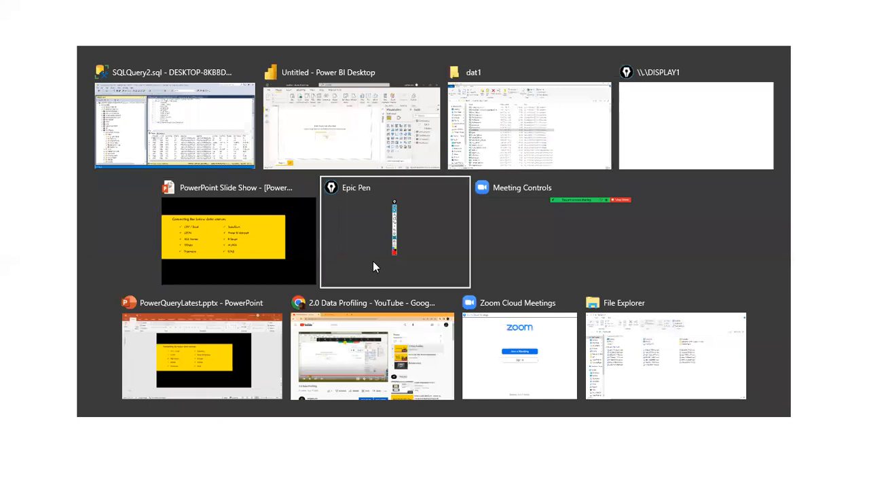
key(Tab)
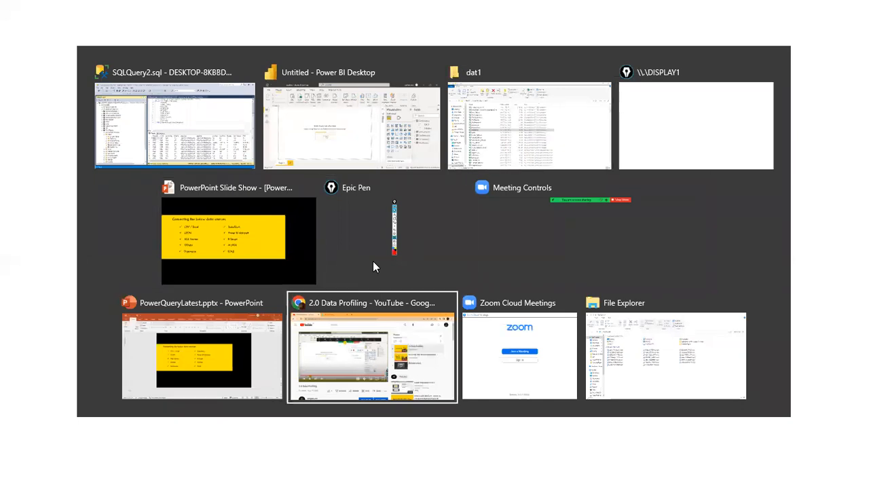
Switch back to Power BI Desktop and maximize its window
key(alt+Tab)
key(Tab)
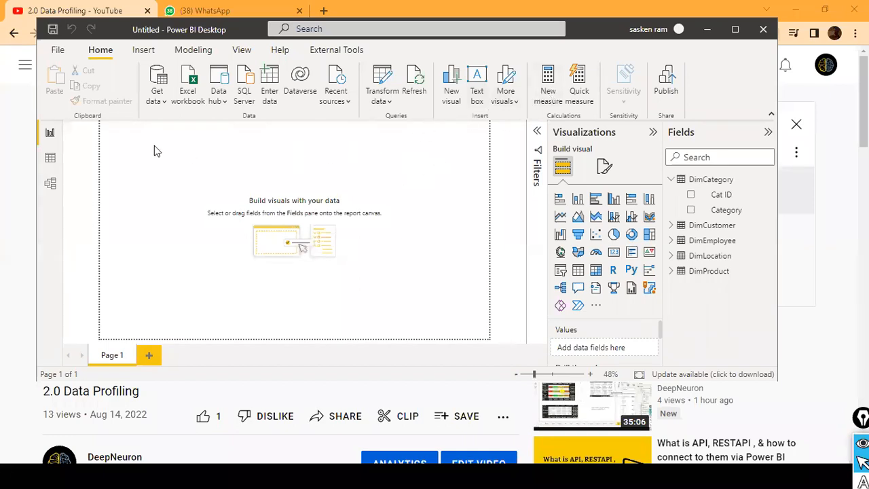
click(735, 30)
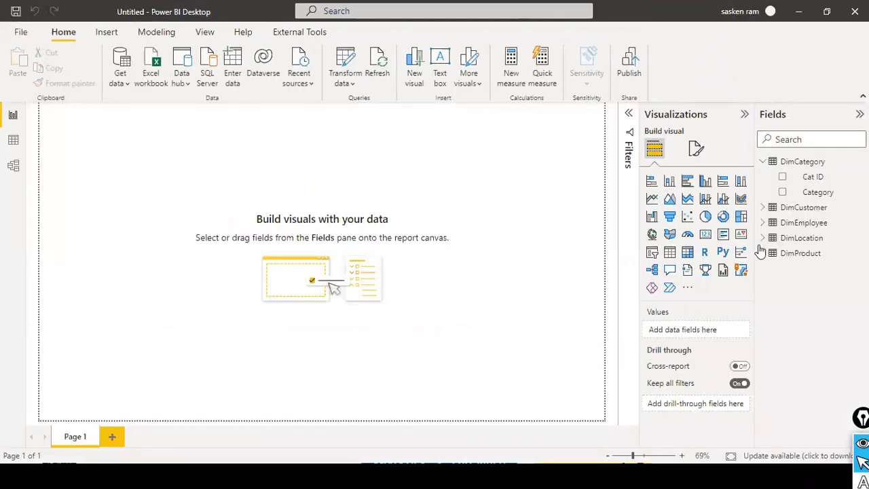
Connect to the Sales database on SQL Server DESKTOP-8KBBDN3\SQLEXPRESS in DirectQuery mode
click(120, 81)
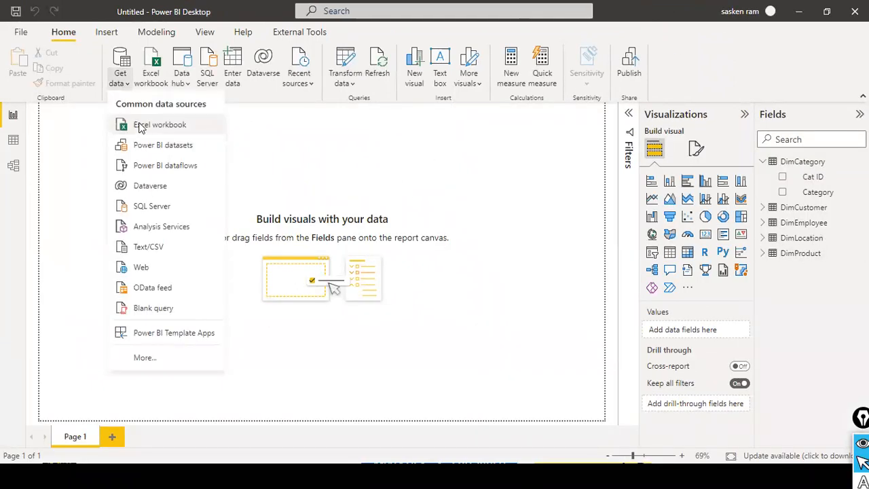
click(163, 207)
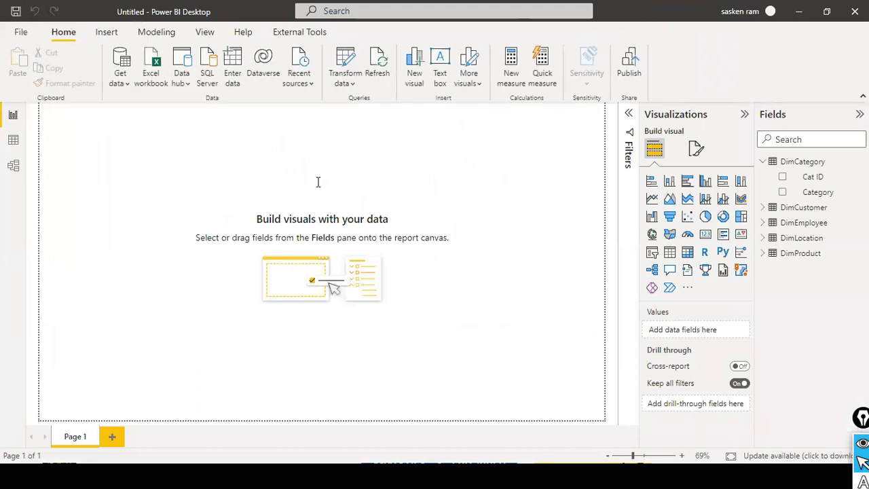
text(DESKTOP-8KBBDN3\SQLEXPRESS)
click(314, 213)
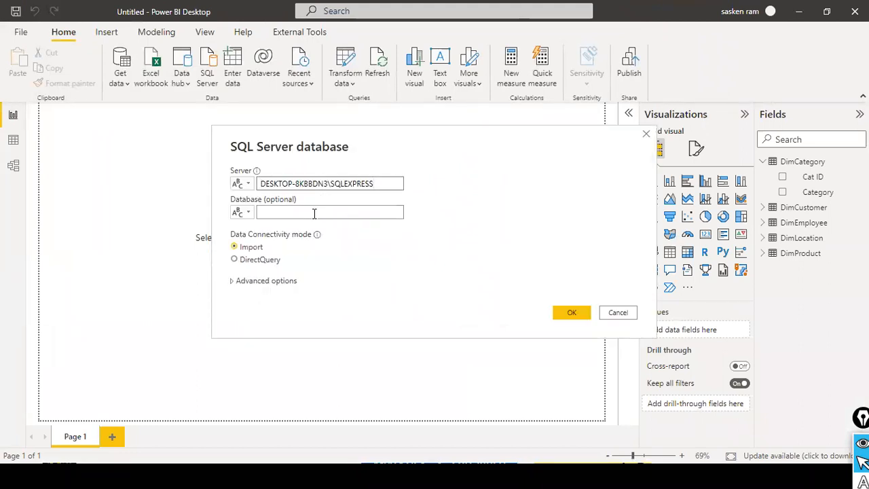
click(260, 259)
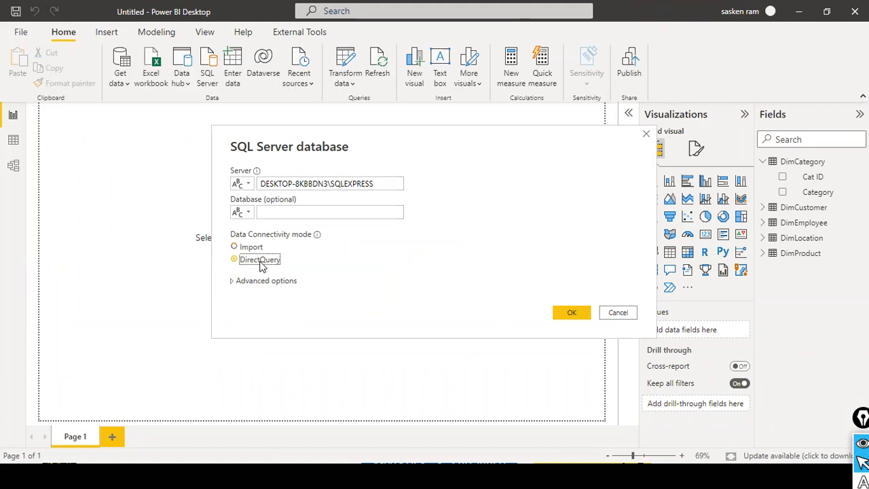
click(310, 212)
text(Sales)
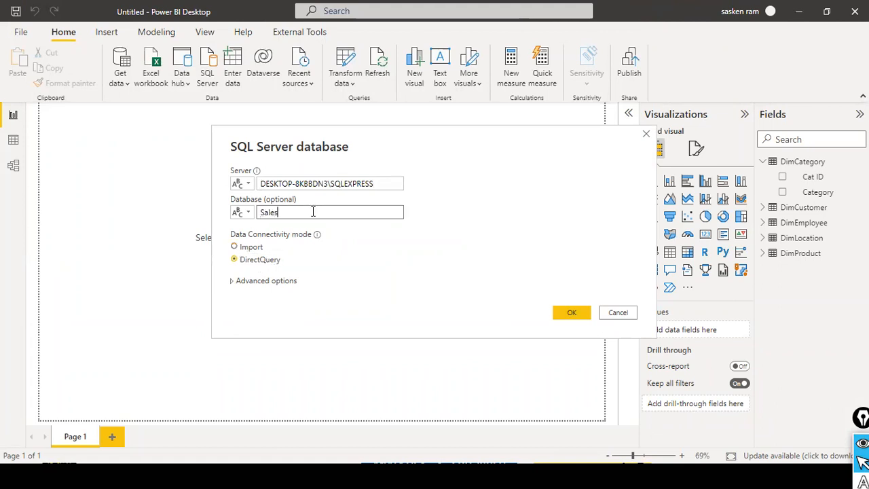
key(Return)
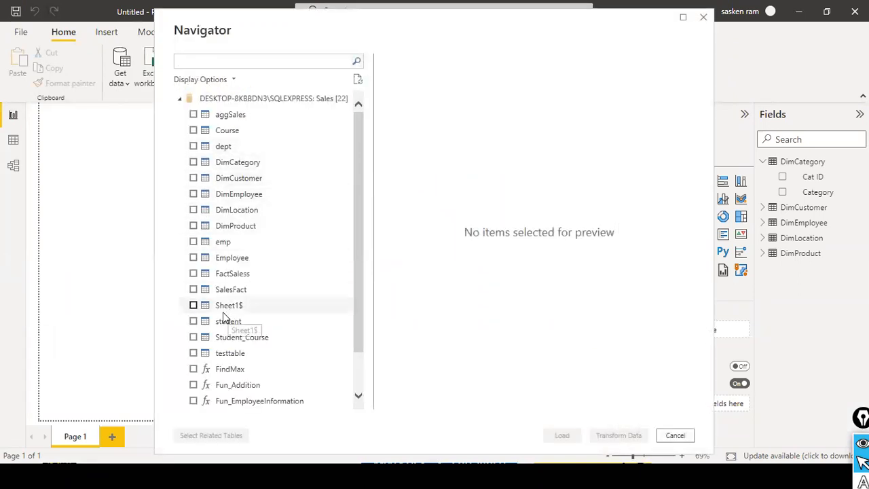
Mark the SalesFact table, look through its preview columns, and load it, accepting the potential security risk of a second data source
click(197, 294)
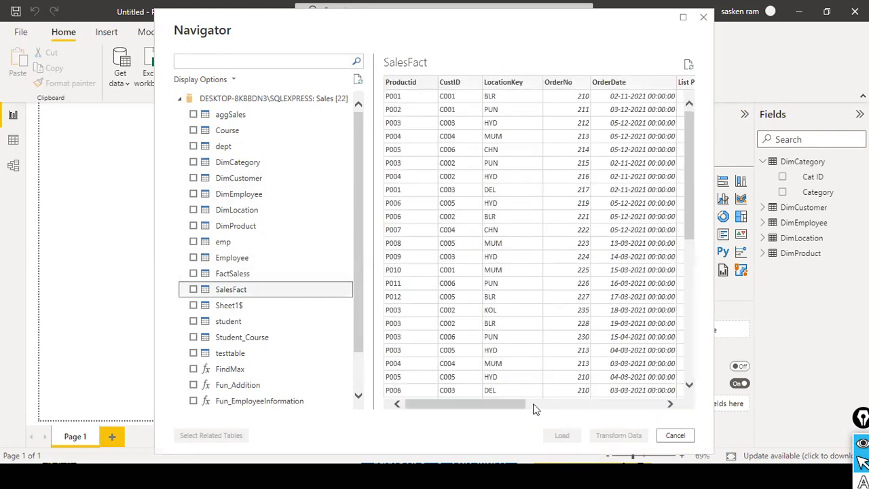
click(194, 289)
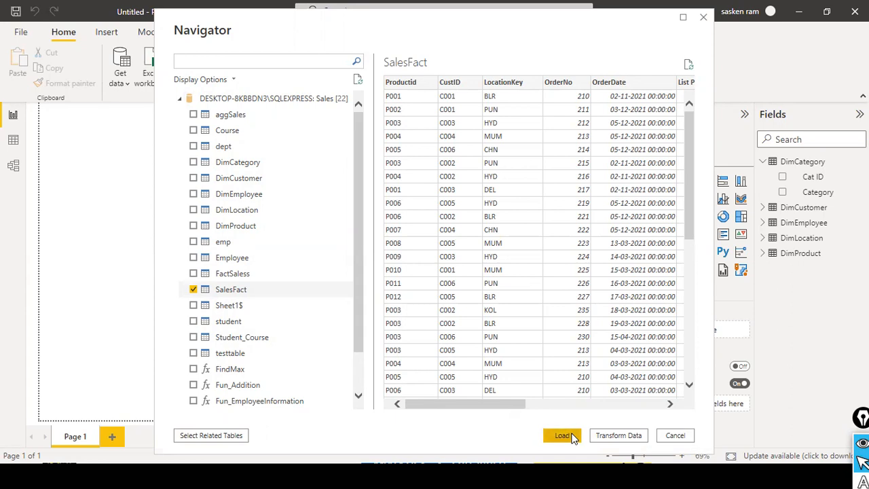
drag(489, 404, 628, 394)
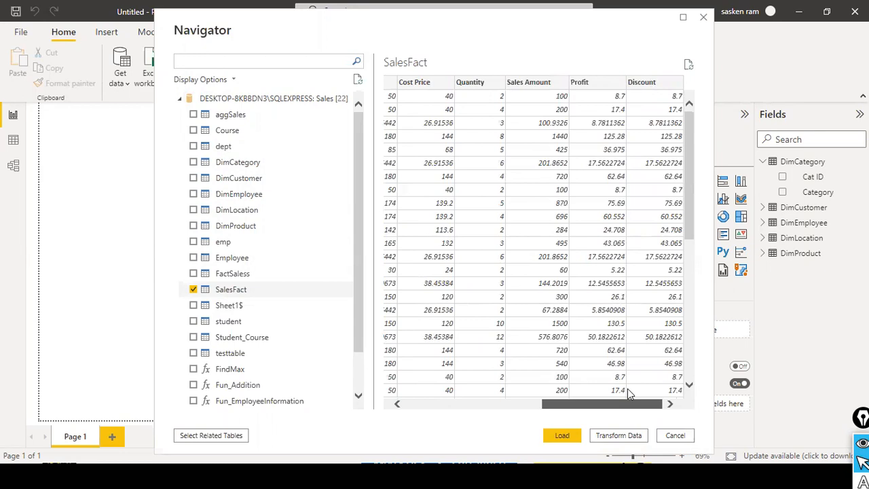
drag(628, 388, 365, 386)
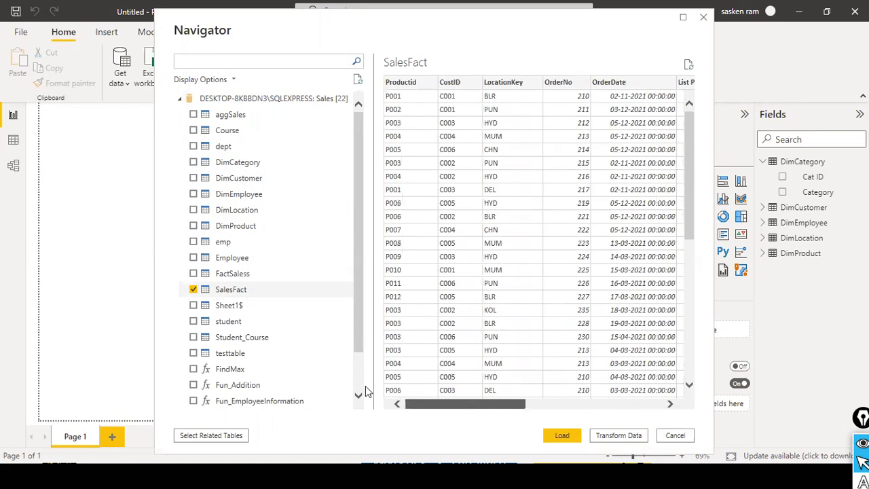
mouse_move(475, 402)
mouse_down()
mouse_move(666, 402)
mouse_move(465, 406)
mouse_up()
click(563, 435)
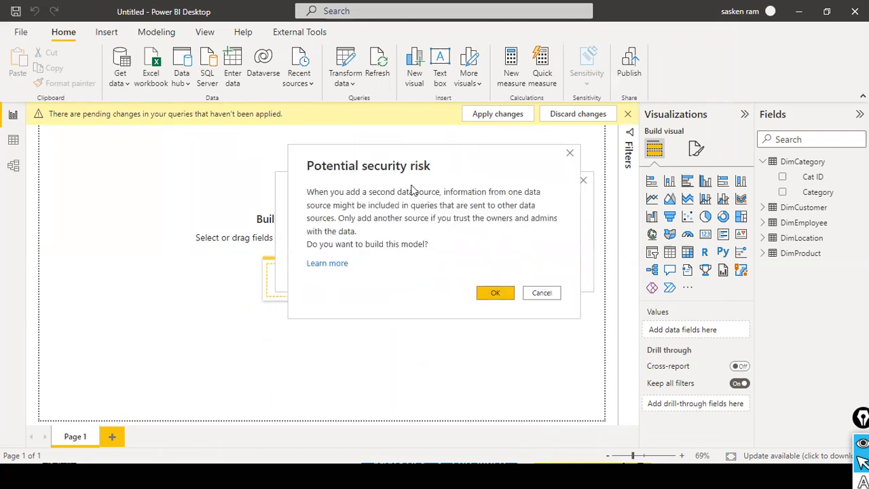
click(491, 293)
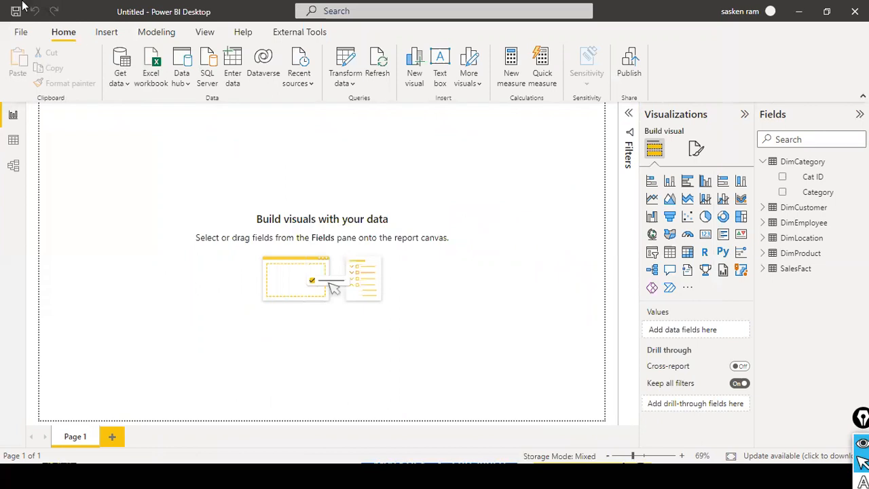
Expand the SalesFact table to view its fields and open Model view to see the table relationships
click(765, 269)
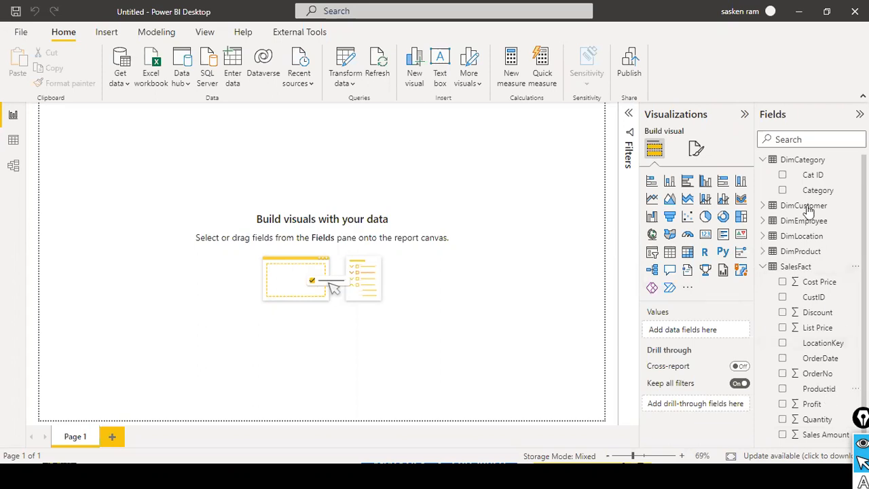
click(14, 167)
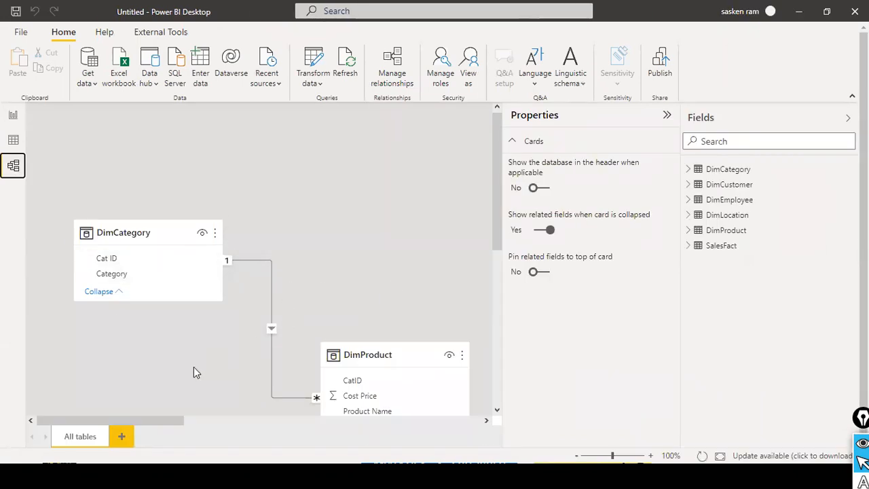
Collapse the Properties pane to give the model diagram more room
drag(144, 420, 214, 419)
scroll(368, 282, down, 5)
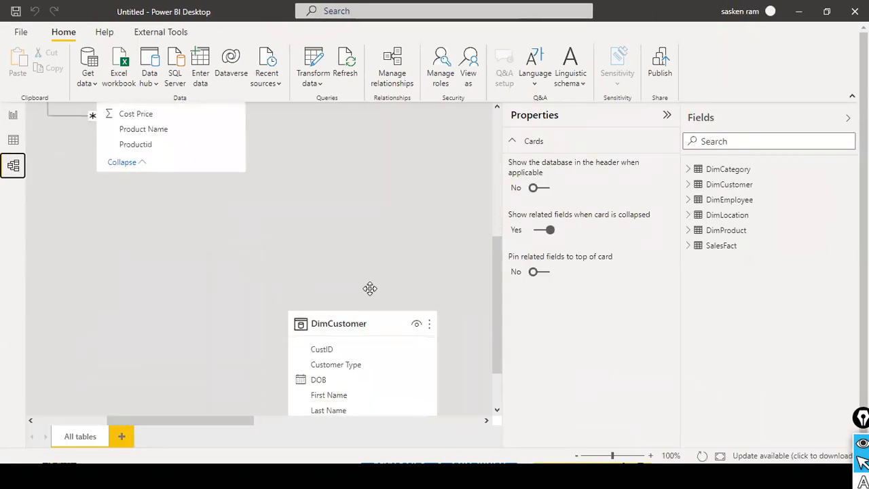
drag(209, 415, 459, 354)
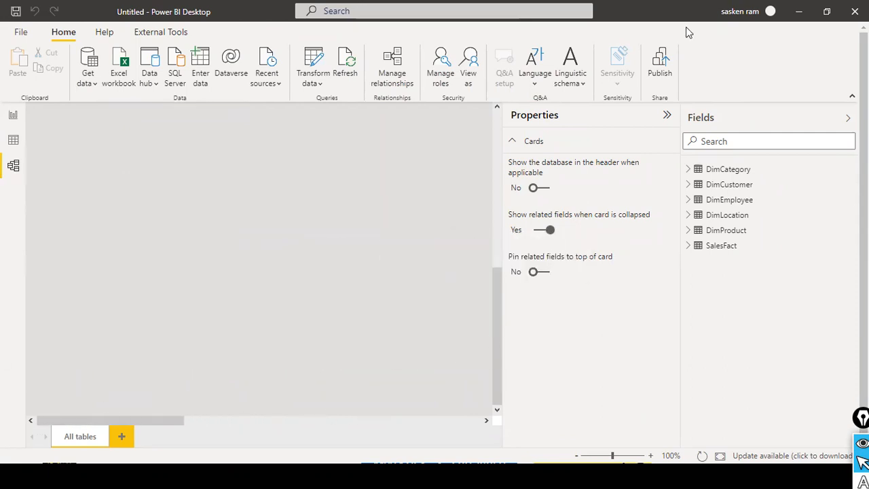
click(667, 115)
drag(176, 420, 2, 393)
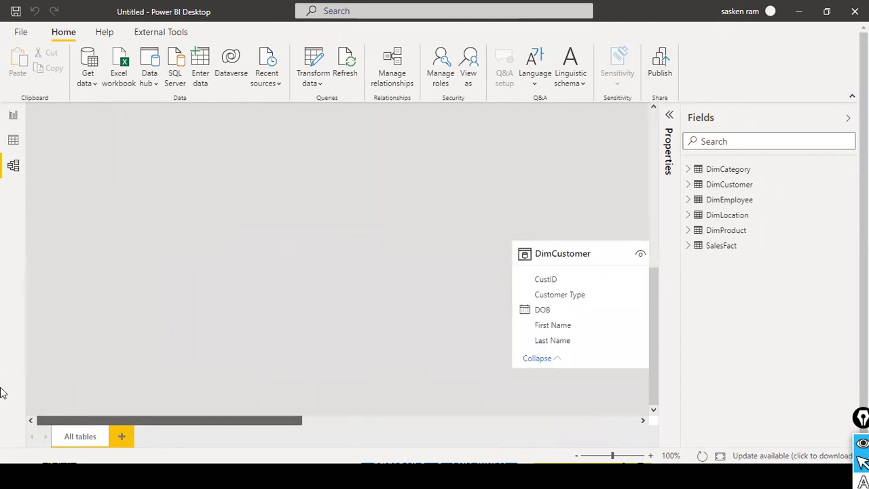
Survey the model diagram to see where the DimCategory, DimProduct, DimCustomer and DimEmployee table cards are placed
scroll(189, 256, up, 5)
scroll(192, 248, down, 4)
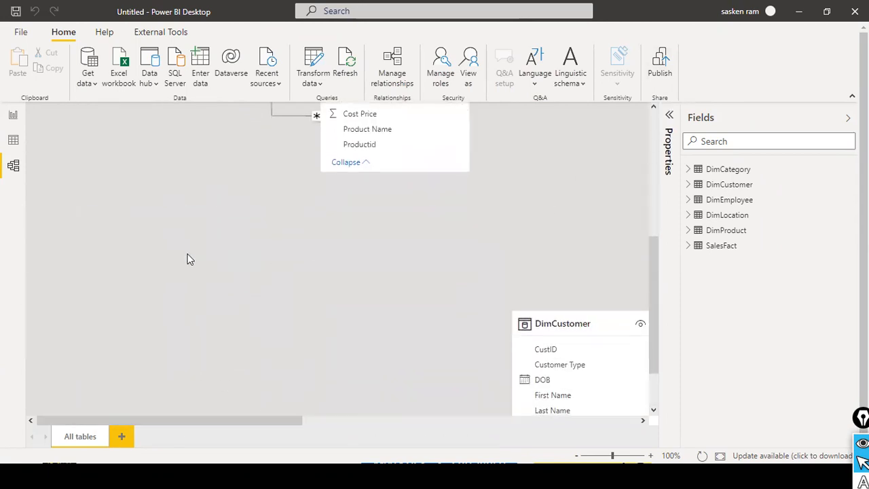
scroll(189, 255, down, 1)
scroll(277, 243, up, 5)
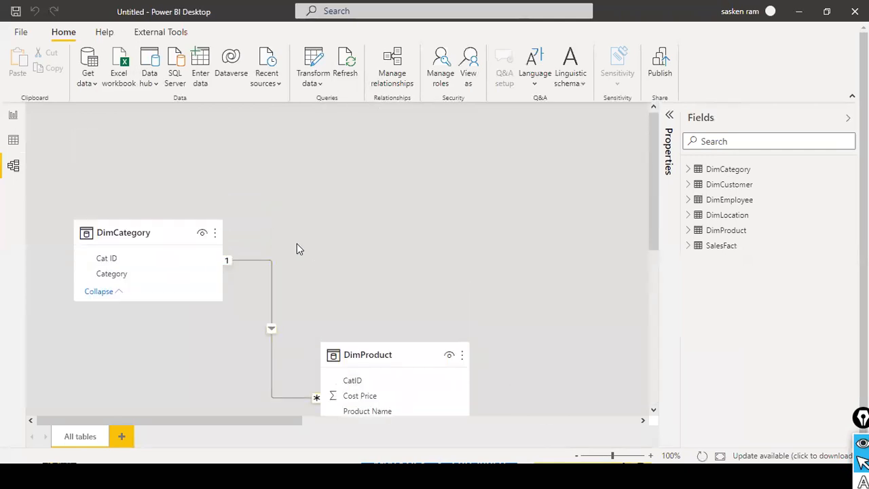
scroll(122, 303, down, 5)
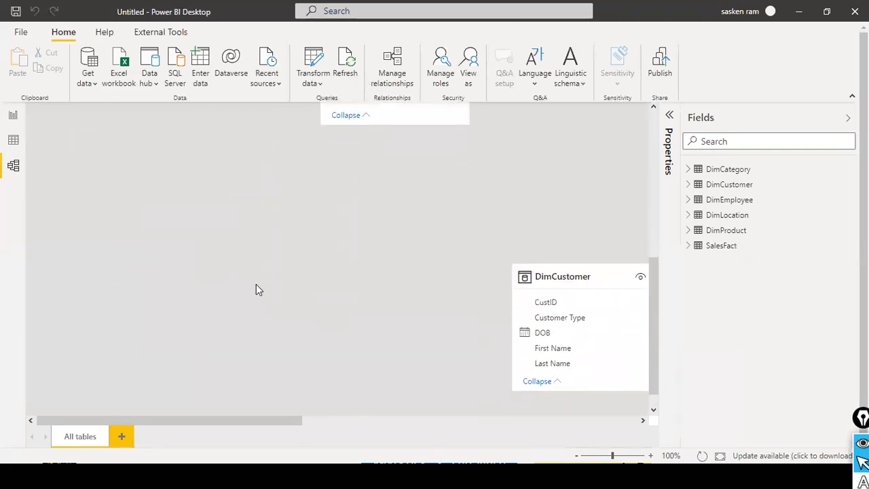
click(372, 419)
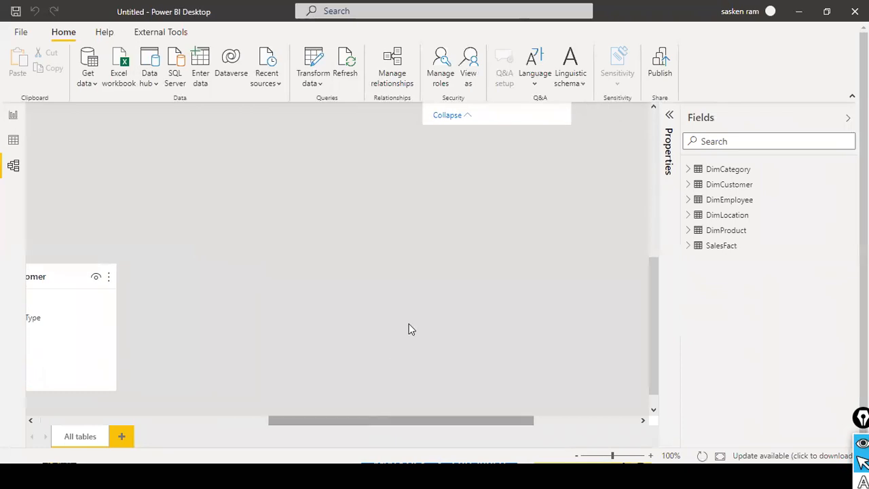
scroll(442, 281, up, 5)
scroll(443, 281, down, 2)
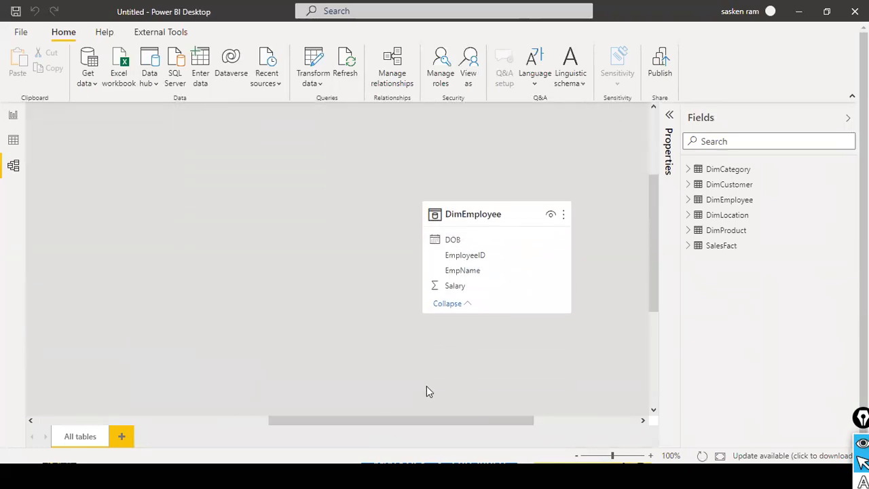
Move the SalesFact table card from the far side of the model diagram to just below DimCategory
drag(428, 420, 612, 413)
scroll(621, 295, up, 3)
drag(549, 153, 17, 280)
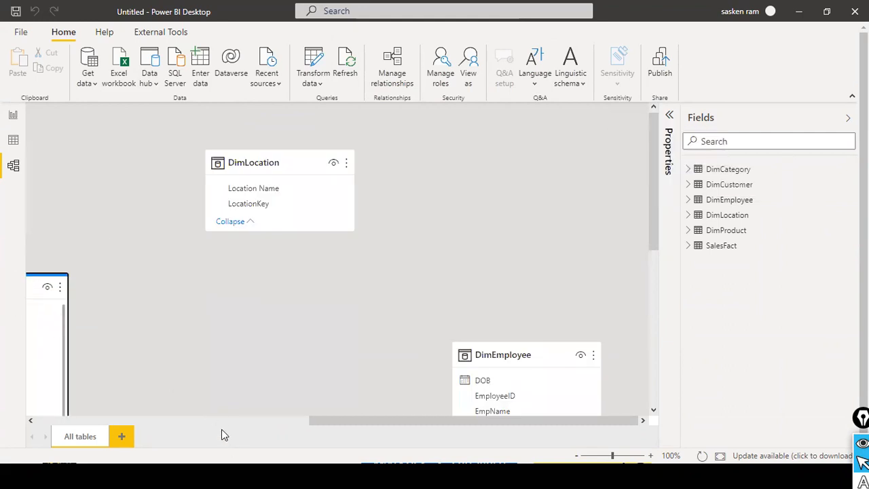
click(224, 421)
drag(483, 285, 177, 349)
scroll(443, 247, down, 4)
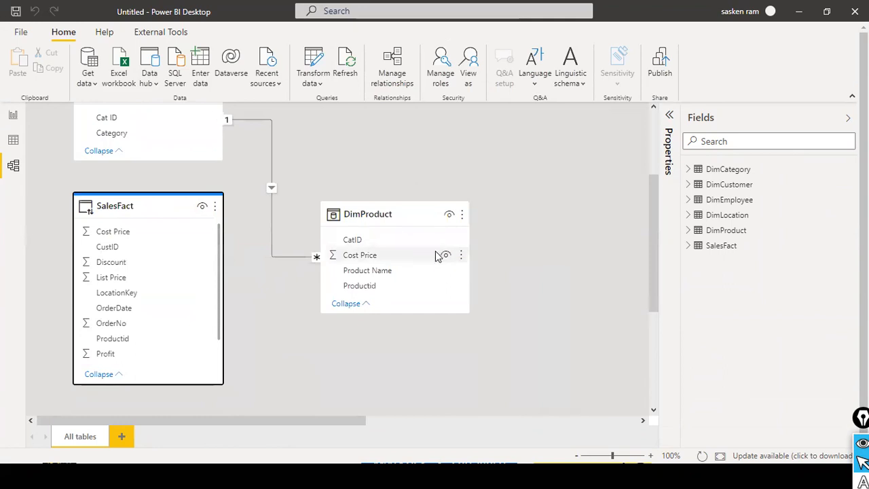
Move the DimEmployee and DimLocation table cards side by side above DimProduct in the model diagram
scroll(192, 348, up, 3)
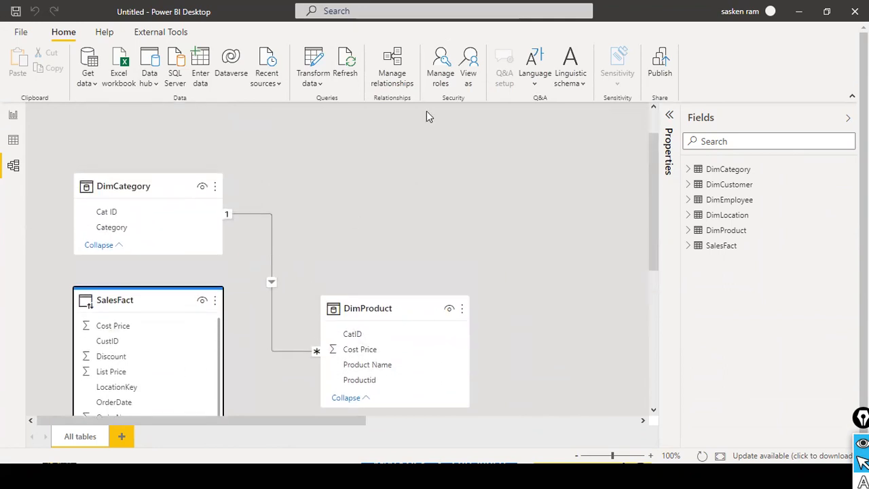
scroll(372, 180, down, 3)
scroll(371, 180, up, 2)
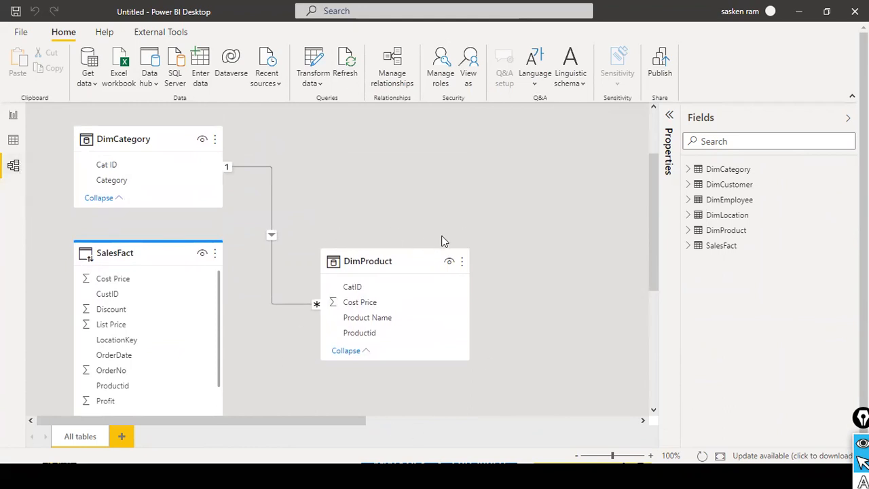
scroll(443, 245, down, 1)
scroll(435, 248, up, 1)
click(390, 421)
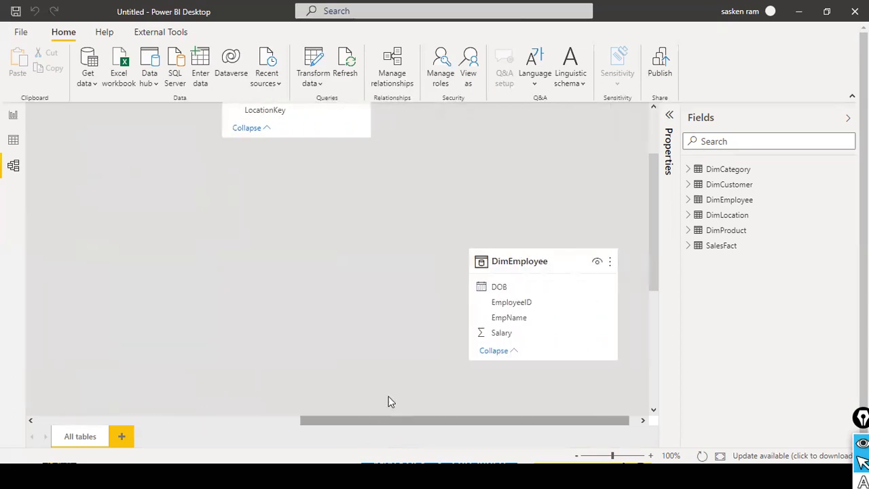
click(313, 125)
scroll(277, 223, up, 2)
drag(303, 170, 67, 161)
drag(475, 359, 301, 165)
drag(506, 169, 503, 173)
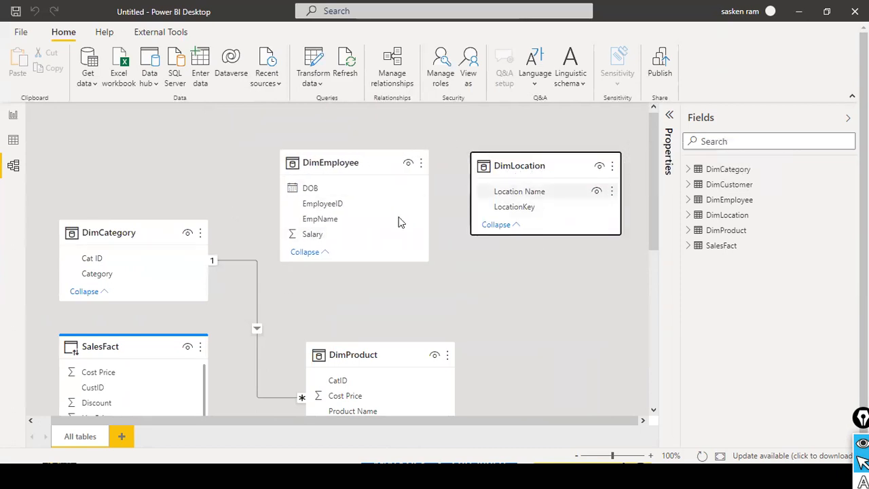
Compare the DirectQuery SalesFact card with the imported dimension cards and return to Report view
click(30, 292)
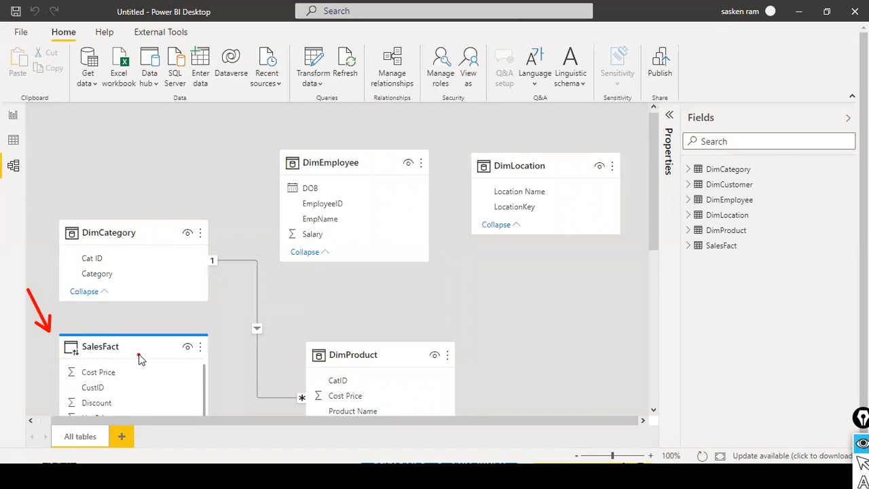
key(Escape)
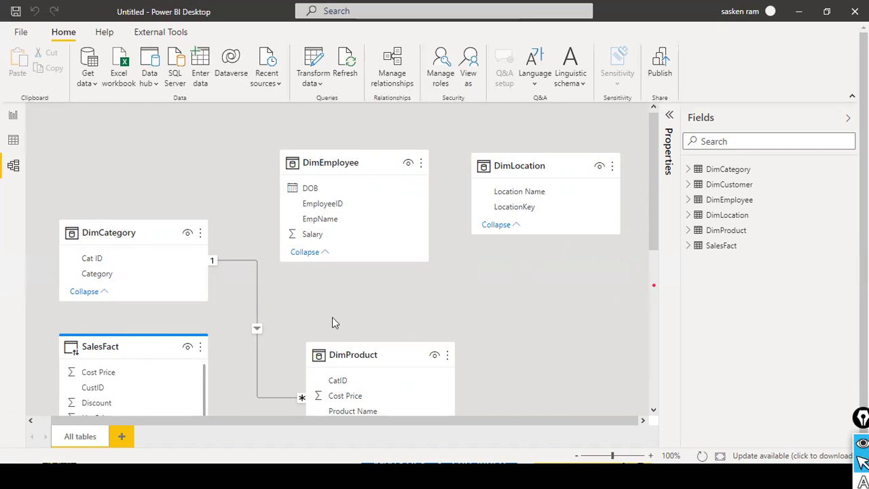
scroll(200, 233, down, 5)
scroll(200, 232, up, 3)
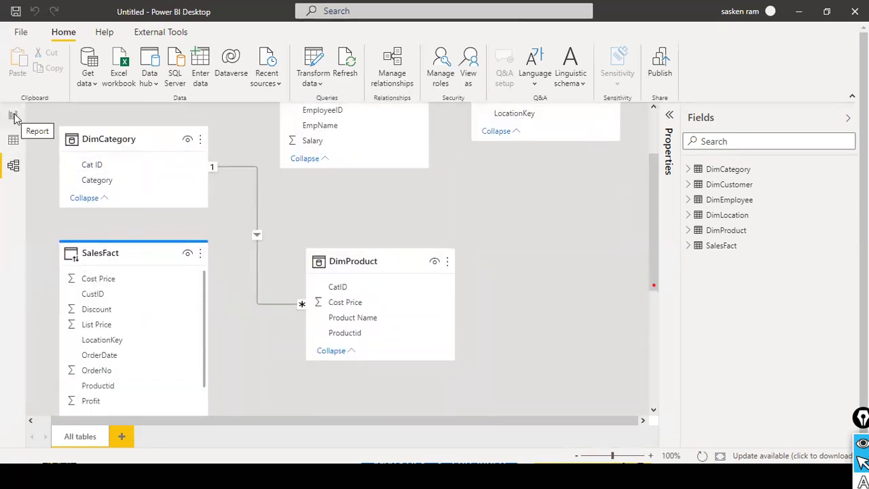
click(14, 115)
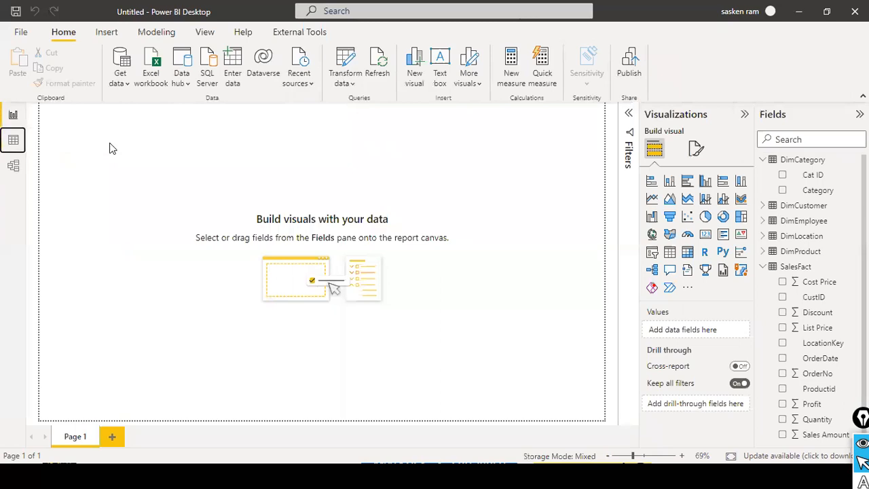
Switch to the slideshow to check the list of data sources to connect, and return to Power BI Desktop
key(alt+Tab)
key(Tab)
key(Tab)
key(Tab)
key(Tab)
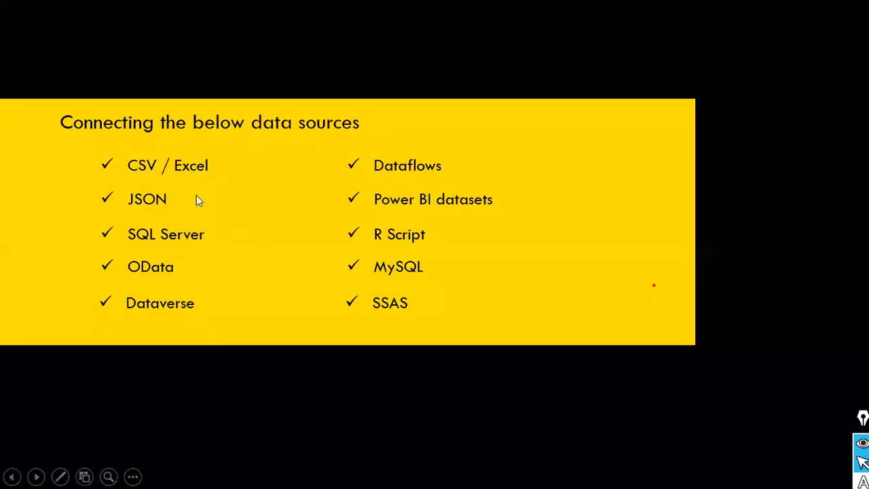
key(alt+Tab)
Connect to the JSON file Product_data.json in the dat1 folder on Local Disk (D:)
click(119, 83)
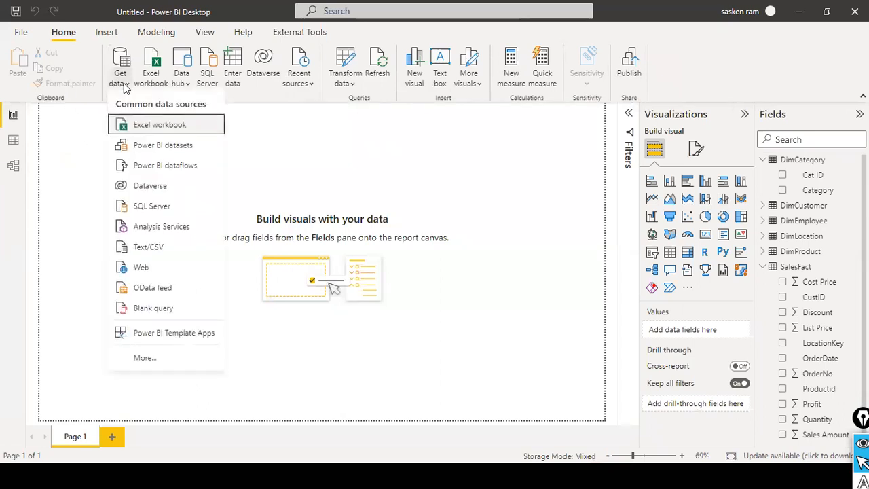
click(163, 361)
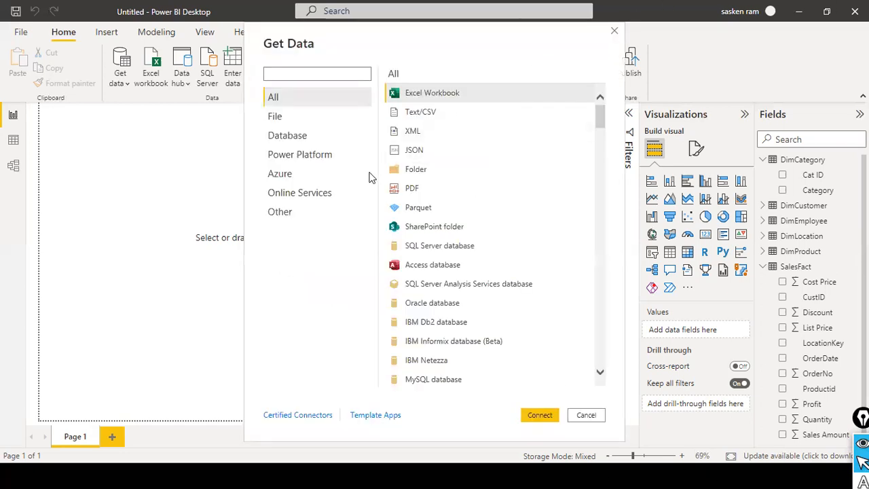
click(411, 152)
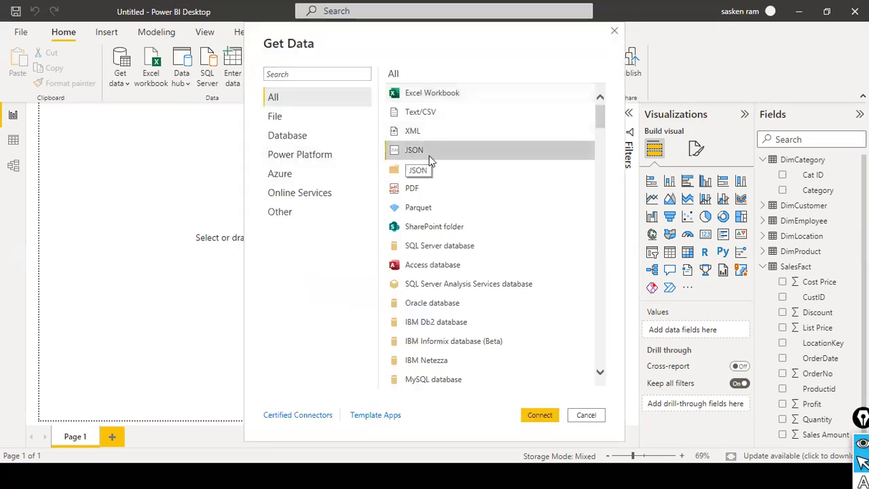
click(539, 415)
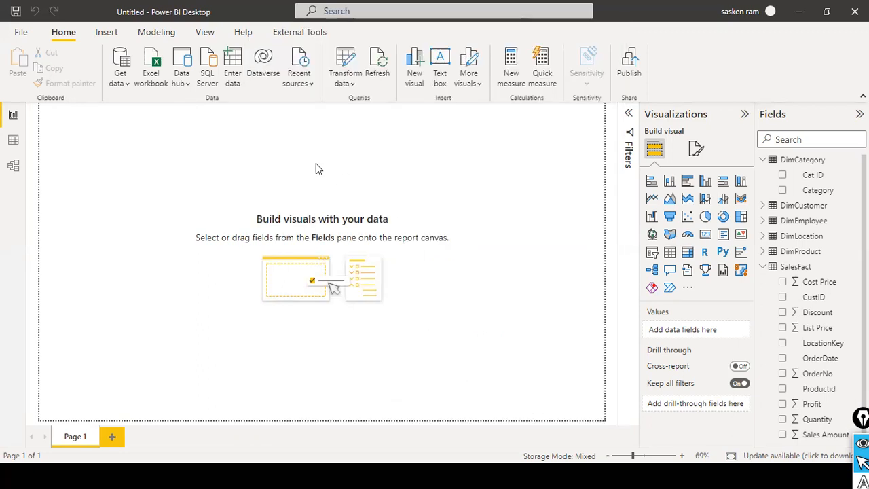
scroll(324, 258, down, 5)
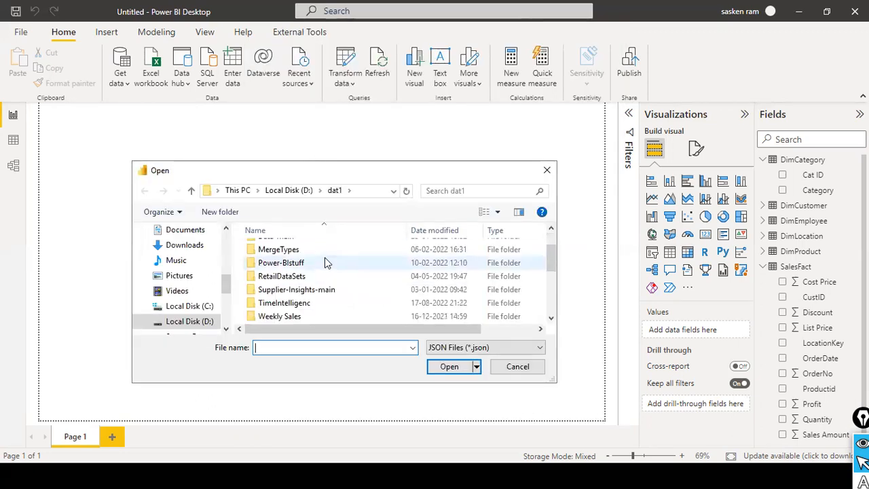
click(311, 292)
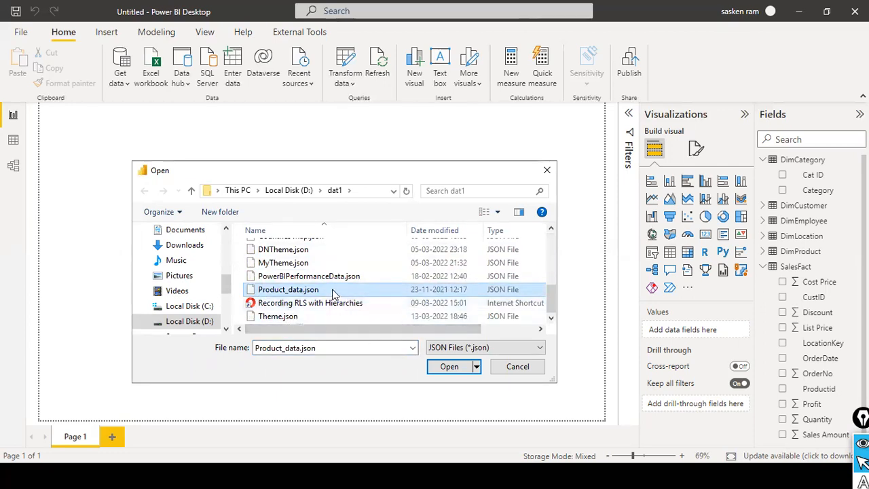
click(448, 367)
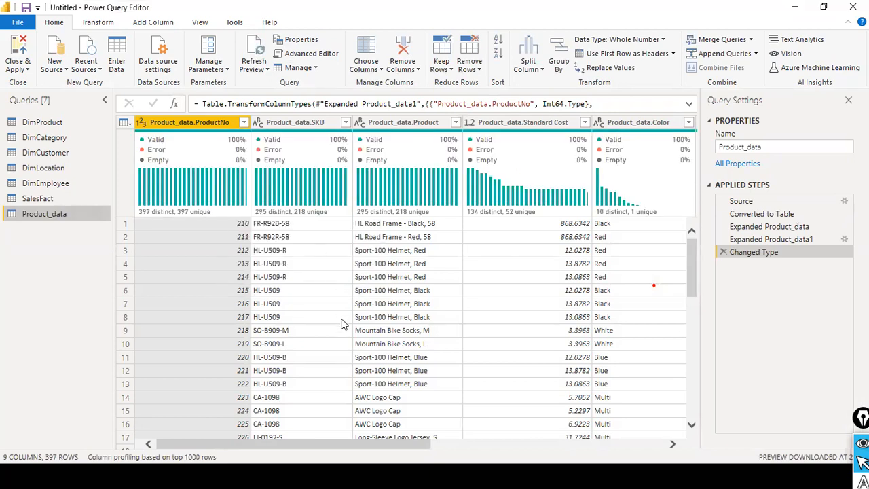
Review the Product_data columns in Power Query Editor, and close and apply the query to load the table
drag(305, 443, 179, 407)
mouse_move(345, 175)
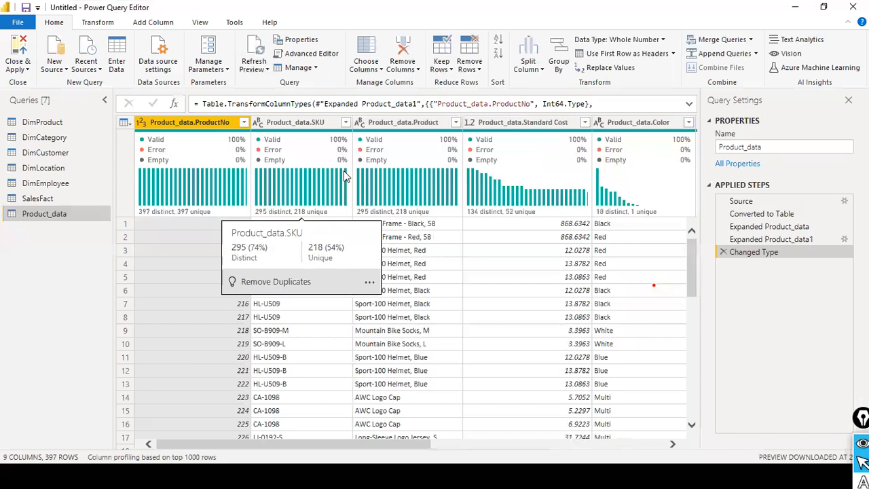
click(20, 68)
click(36, 97)
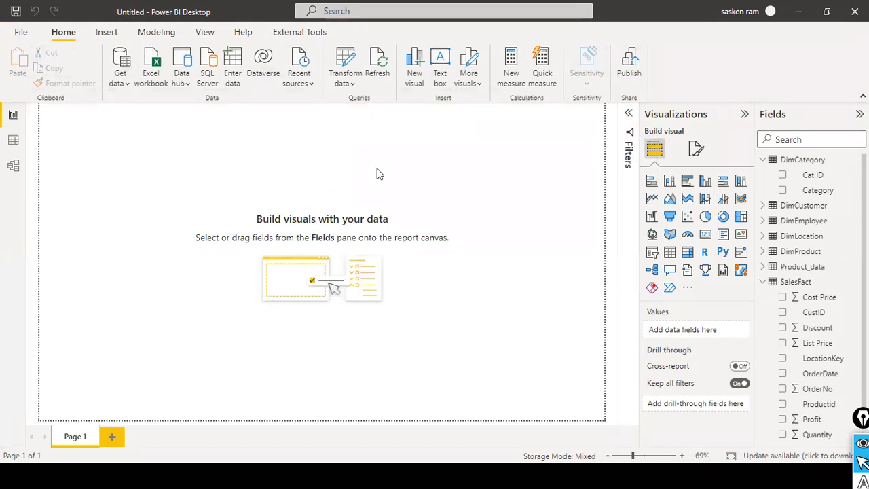
Switch to the slideshow and advance to the Power Query Editor slide on Append & Merge
key(alt+Tab)
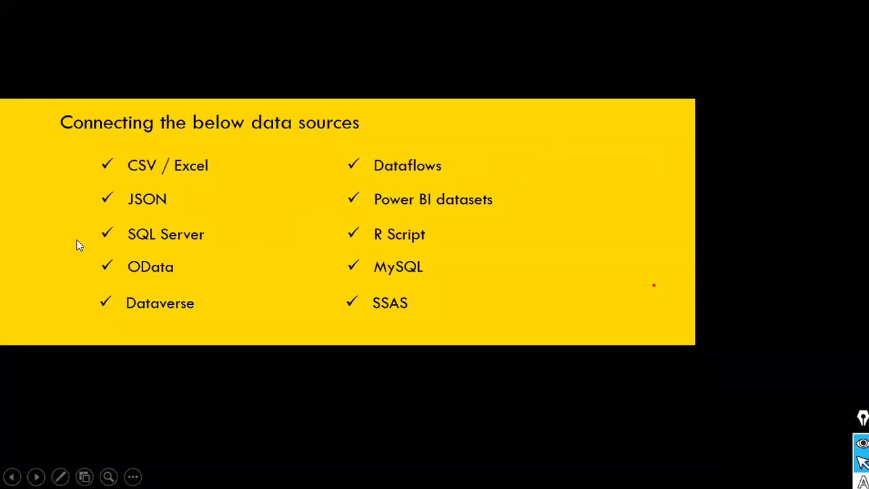
click(158, 217)
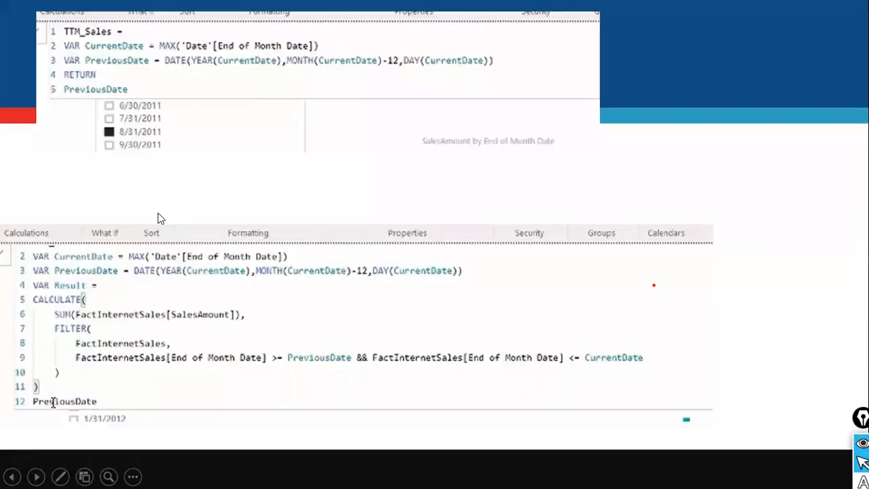
key(Right)
key(Right)
key(Right)
key(Right)
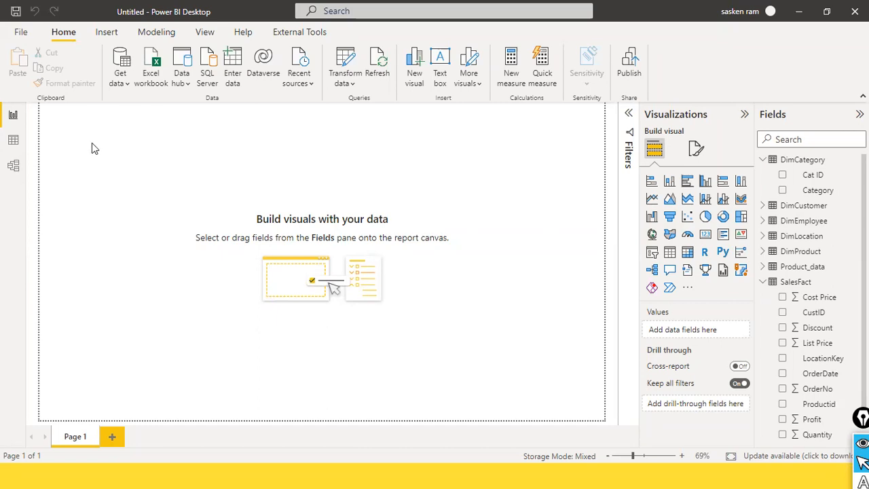
key(alt+Tab)
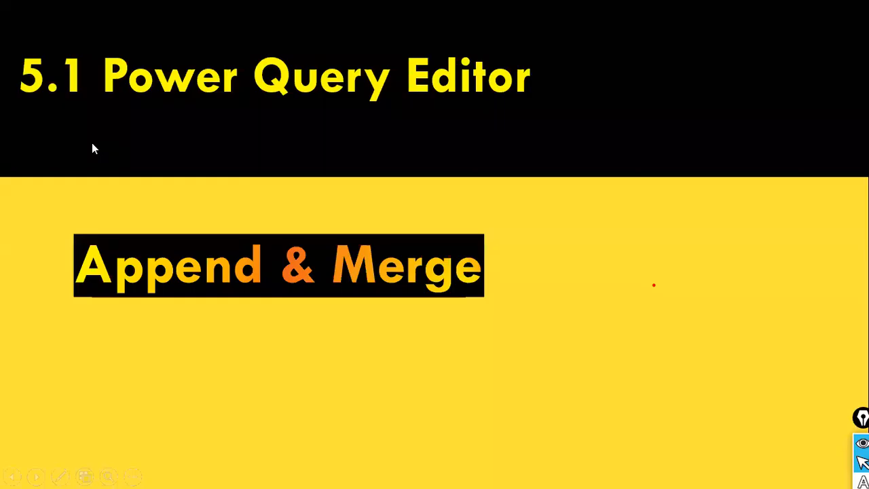
Return to Power BI Desktop and collapse the SalesFact and DimCategory tables in the field list
key(alt+Tab)
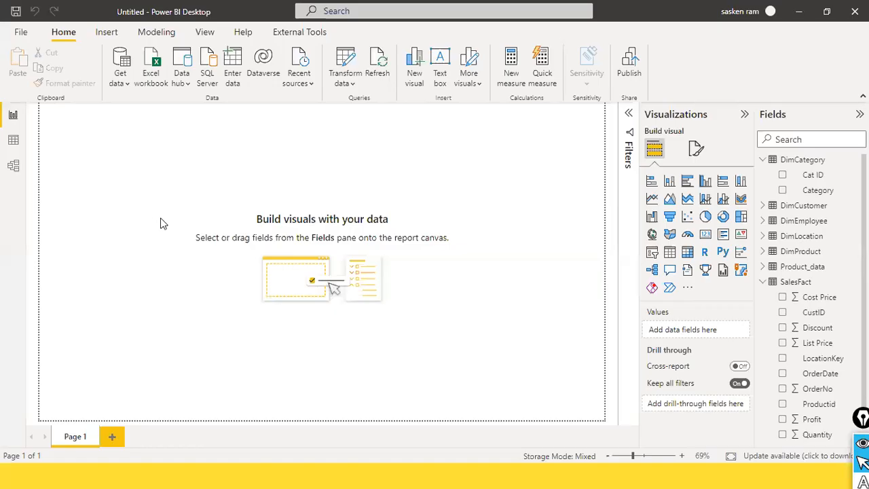
click(763, 282)
click(763, 163)
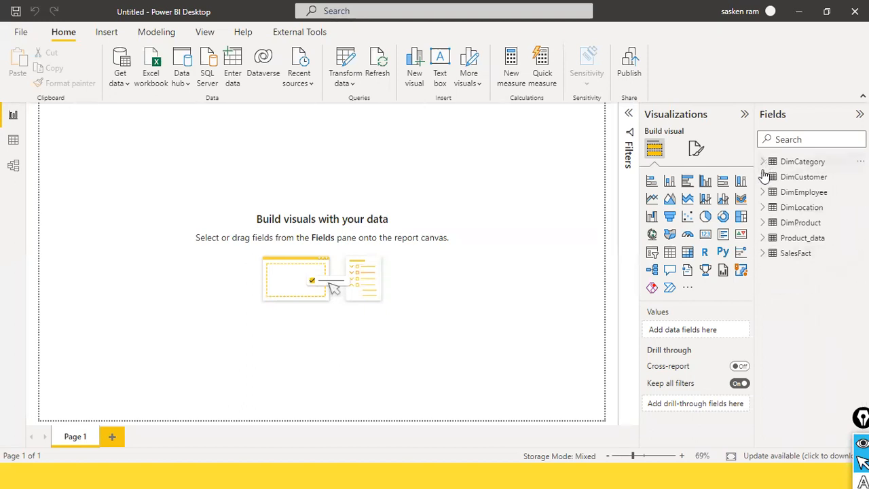